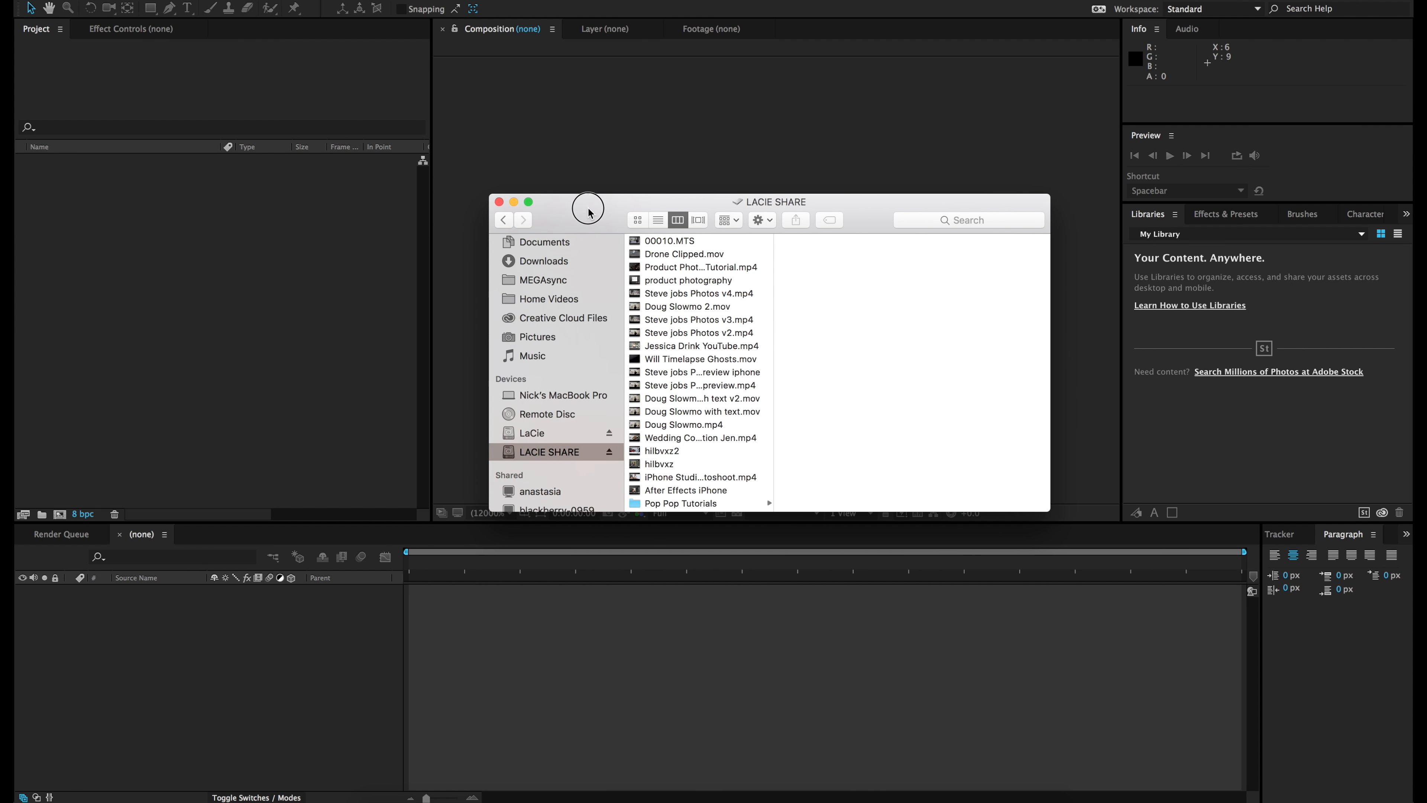
Preview the 00010.MTS clip on the LACIE SHARE drive and skim through its footage
{"action": "left_click", "coordinate": [685, 242]}
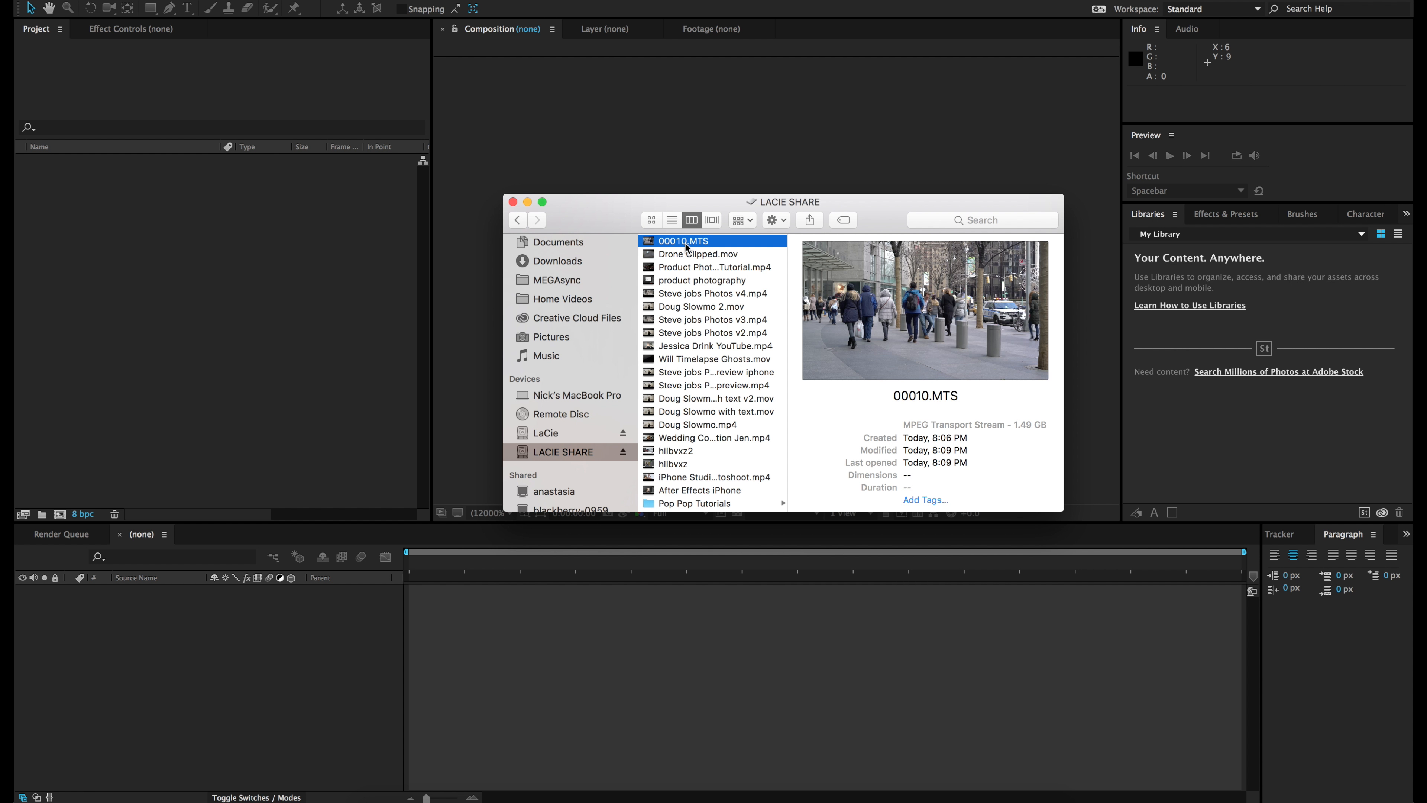
{"action": "key", "text": "space"}
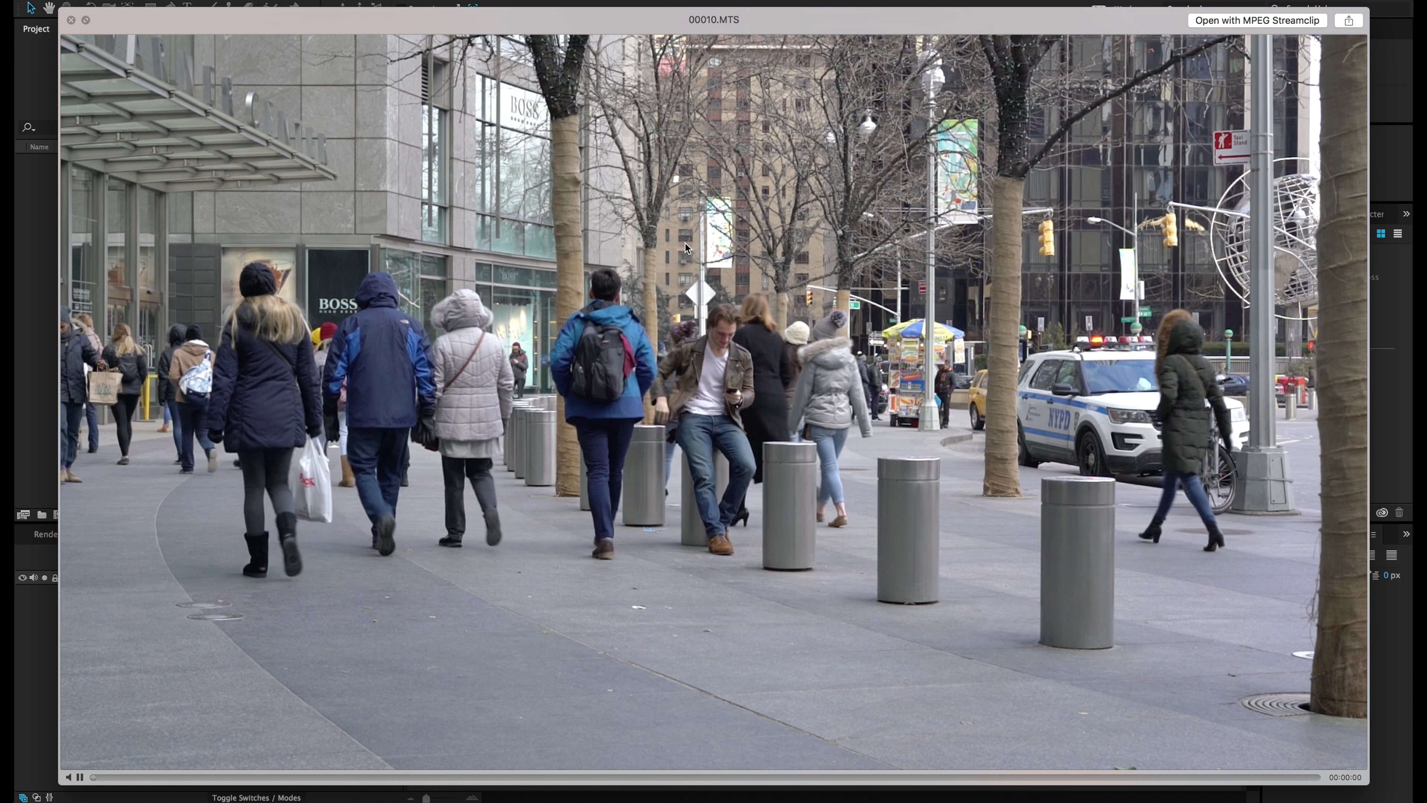
{"action": "left_click", "coordinate": [146, 777]}
{"action": "left_click_drag", "start_coordinate": [146, 777], "coordinate": [506, 779]}
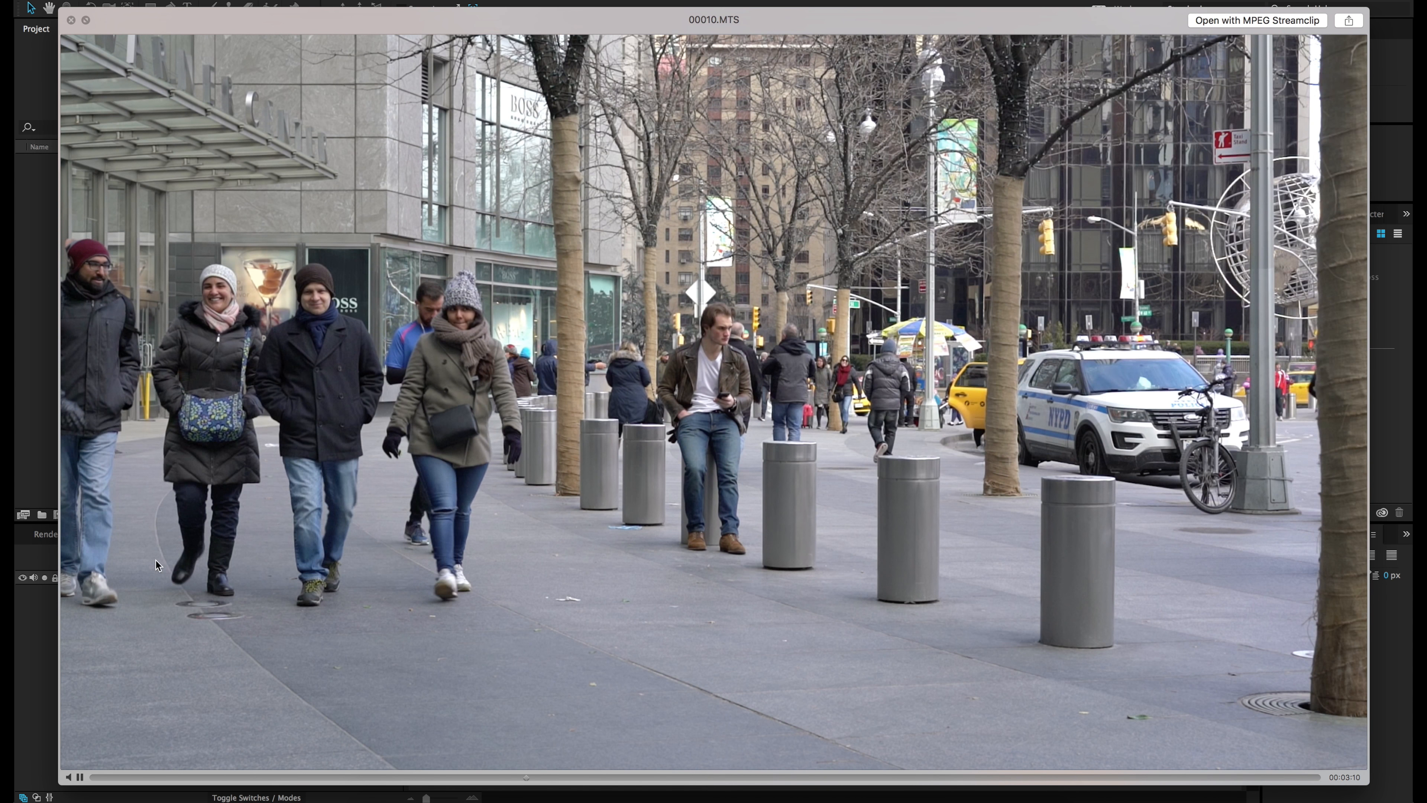
{"action": "key", "text": "space"}
Import 00010.MTS into the project and create a new composition from it
{"action": "left_click_drag", "start_coordinate": [688, 247], "coordinate": [169, 310]}
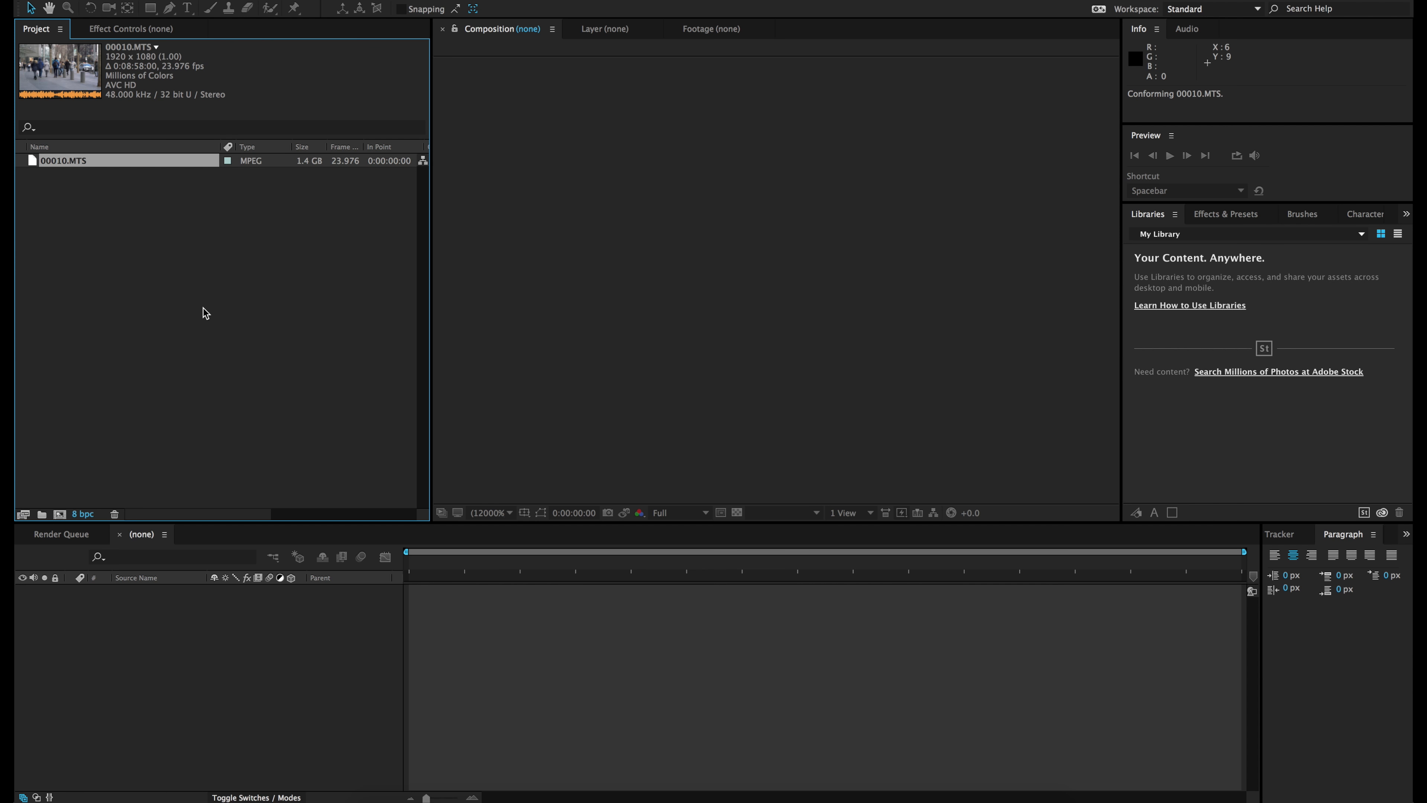
{"action": "left_click", "coordinate": [64, 161]}
{"action": "left_click", "coordinate": [59, 513]}
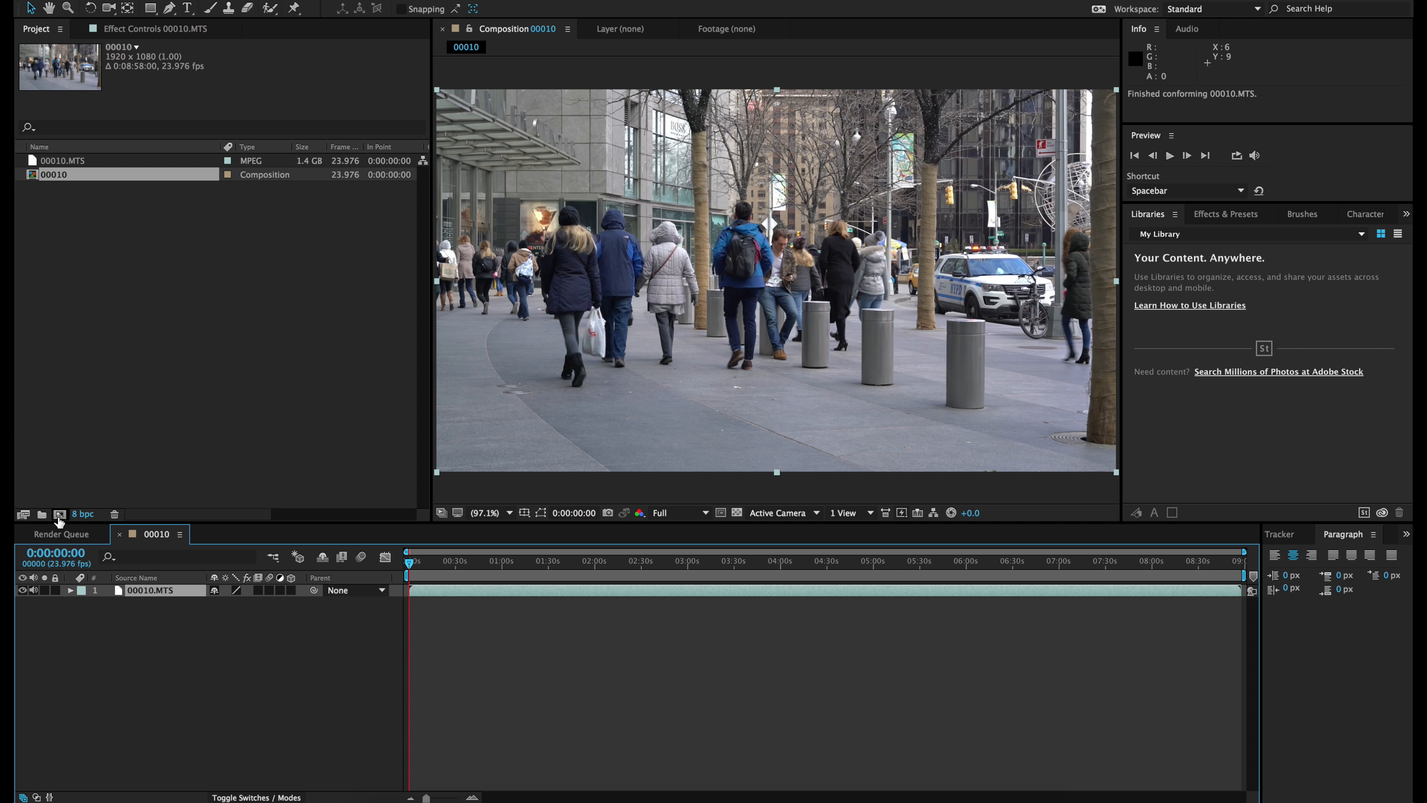
{"action": "left_click", "coordinate": [459, 644]}
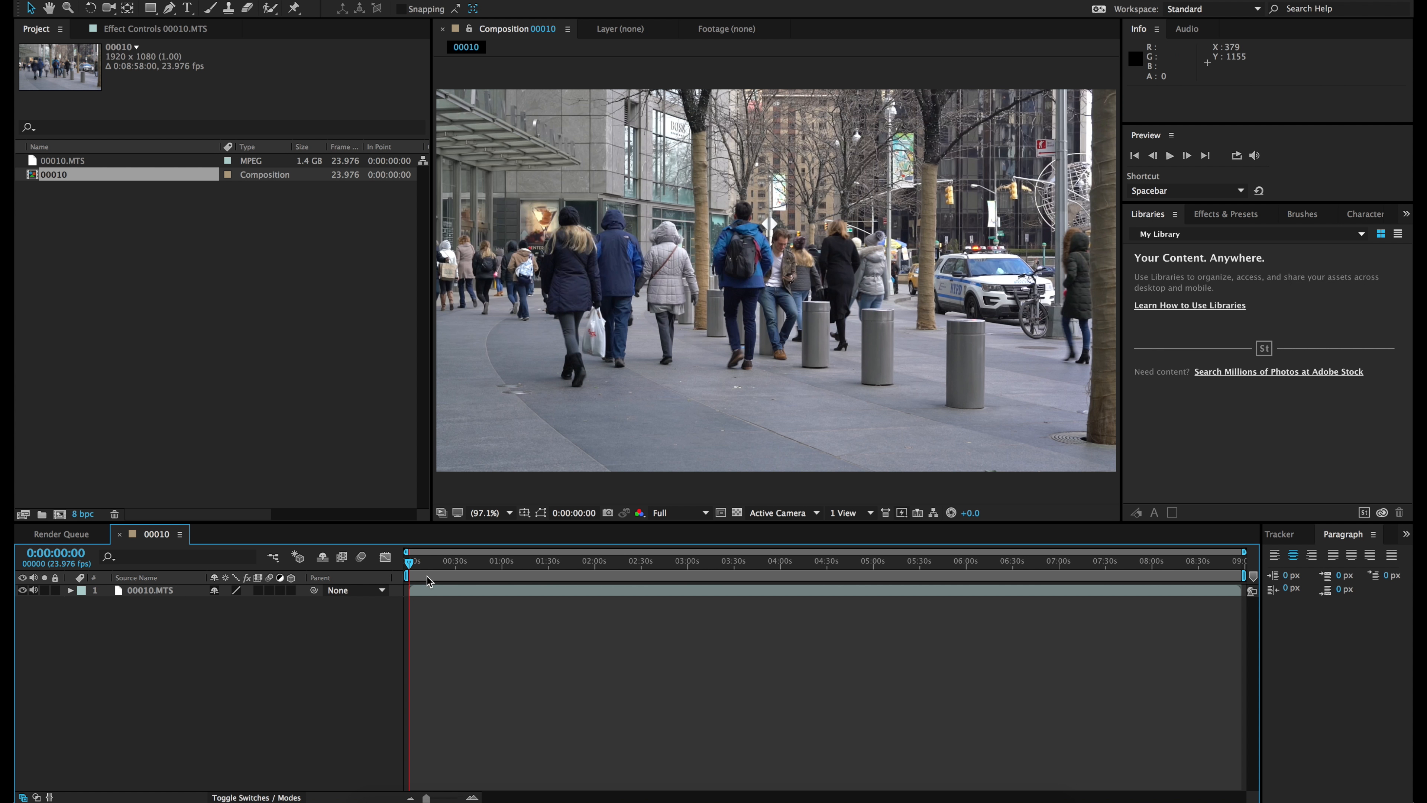
Apply the Echo effect to the 00010.MTS layer with the playhead at 0:01:23:21, and set its Echo Operator to Minimum
{"action": "left_click", "coordinate": [538, 564]}
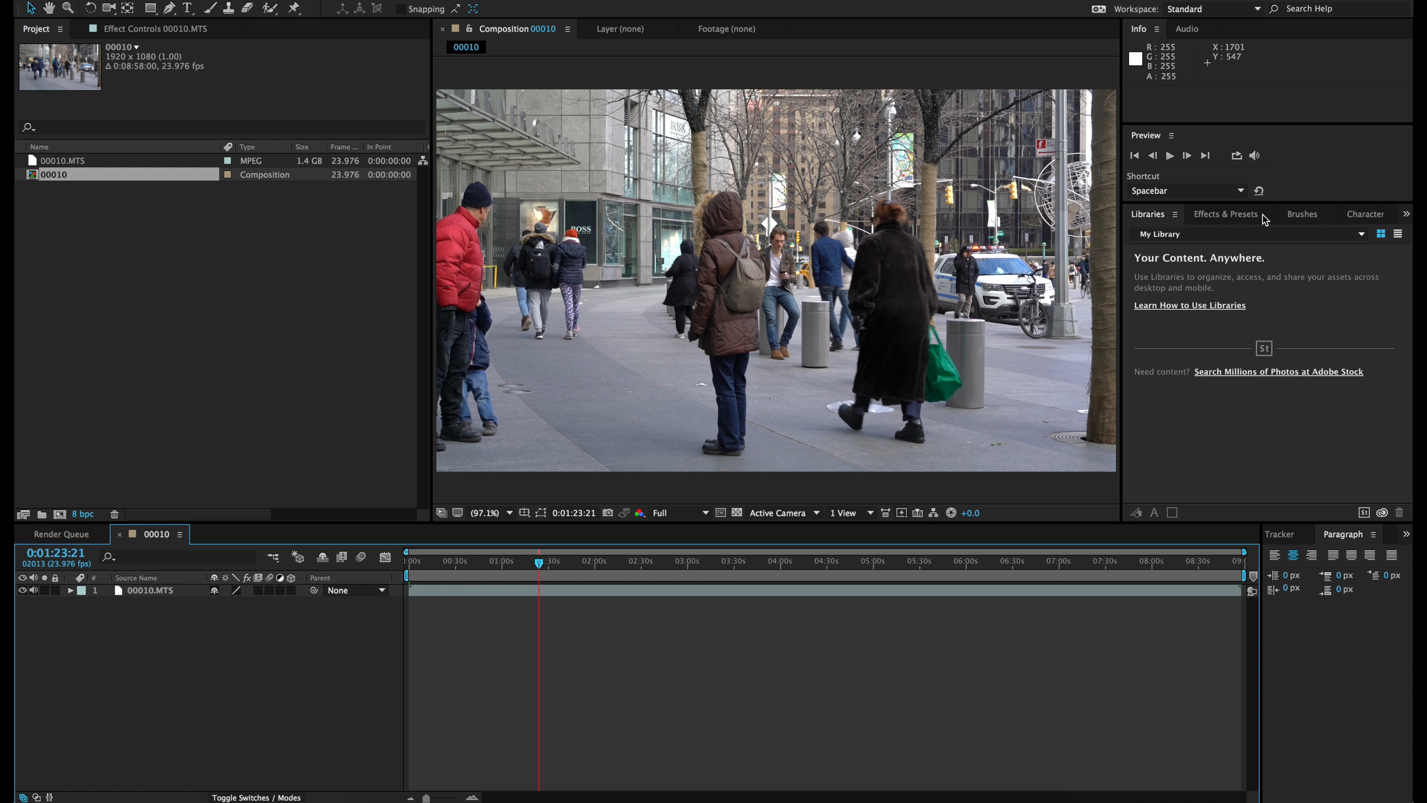
{"action": "left_click", "coordinate": [1225, 214]}
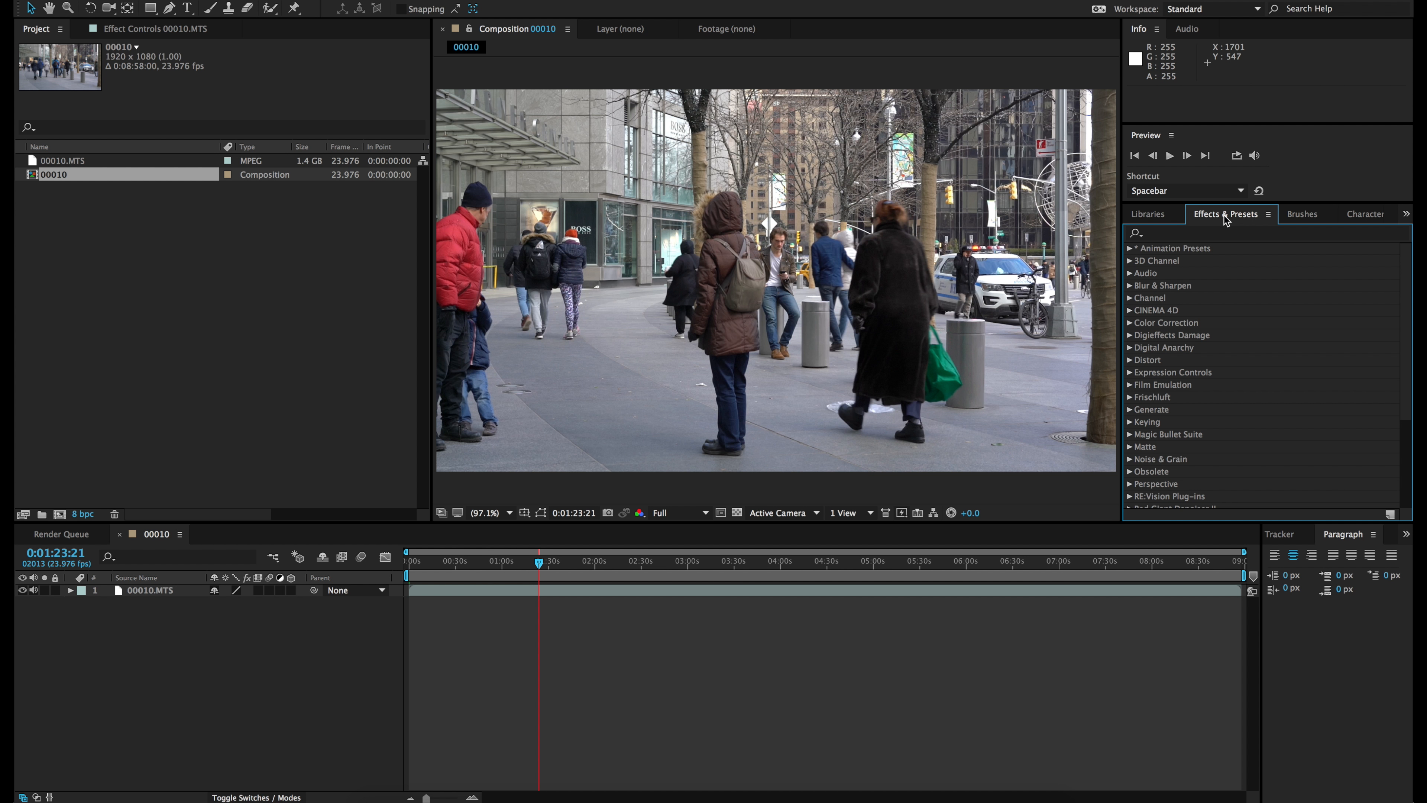
{"action": "left_click", "coordinate": [1169, 233]}
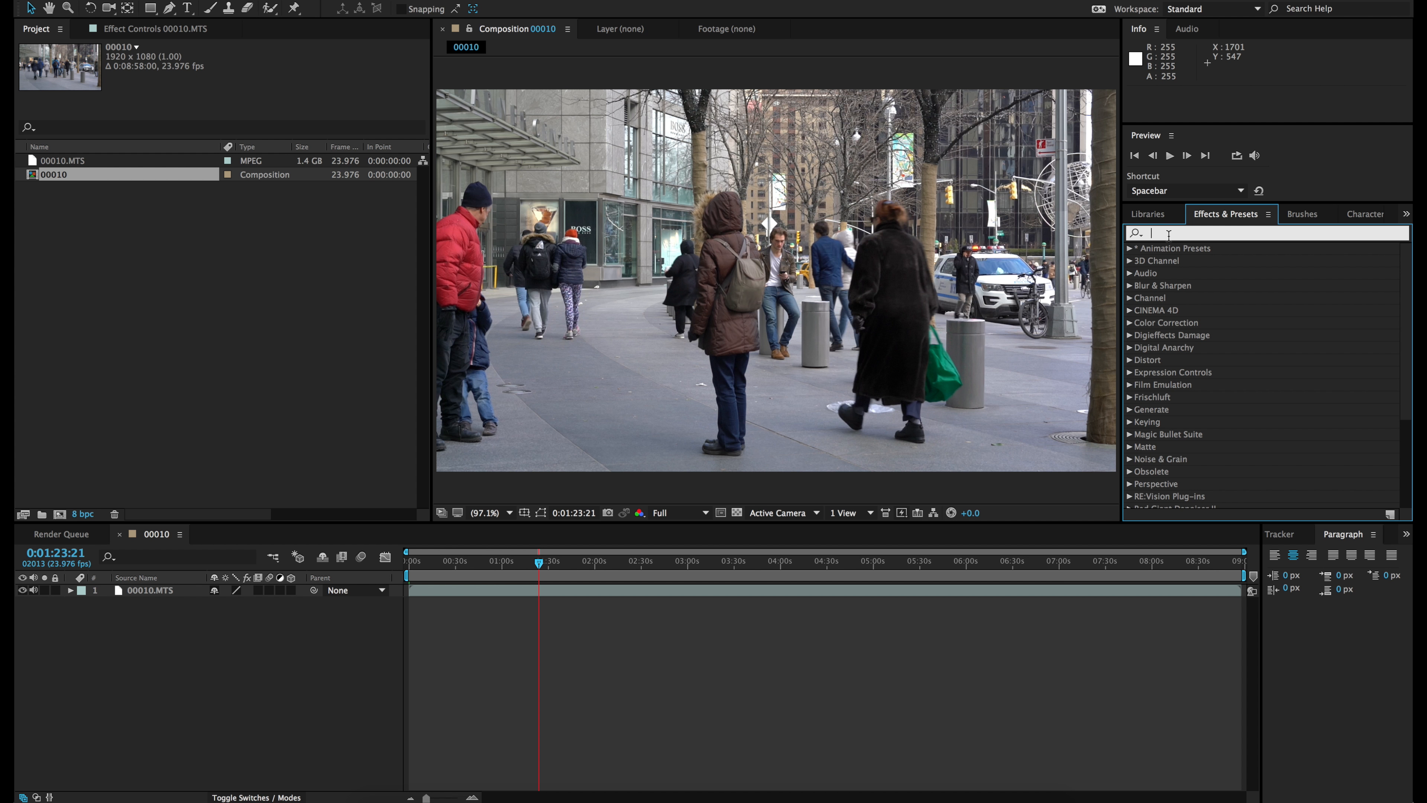
{"action": "type", "text": "echo"}
{"action": "left_click_drag", "start_coordinate": [1169, 260], "coordinate": [724, 592]}
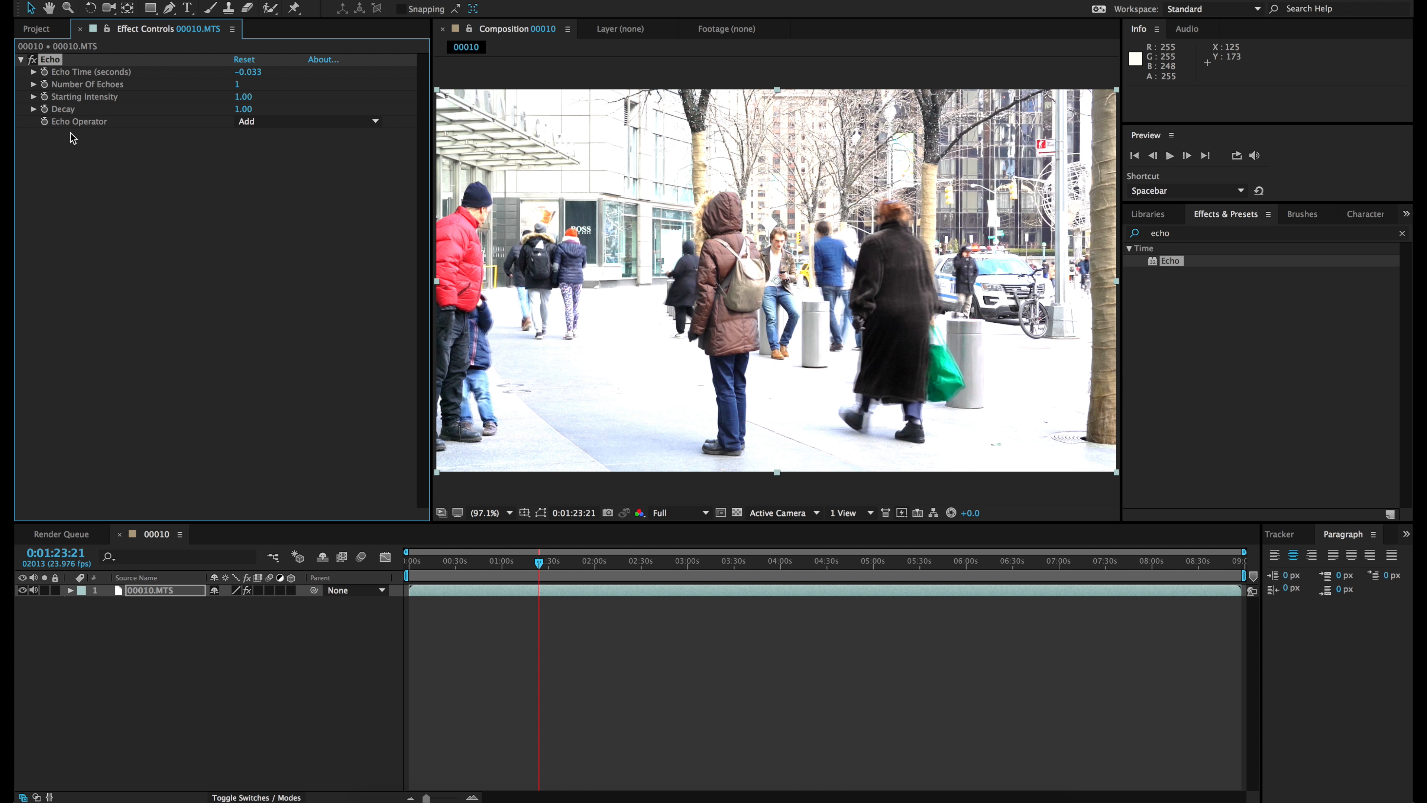
{"action": "left_click", "coordinate": [252, 122]}
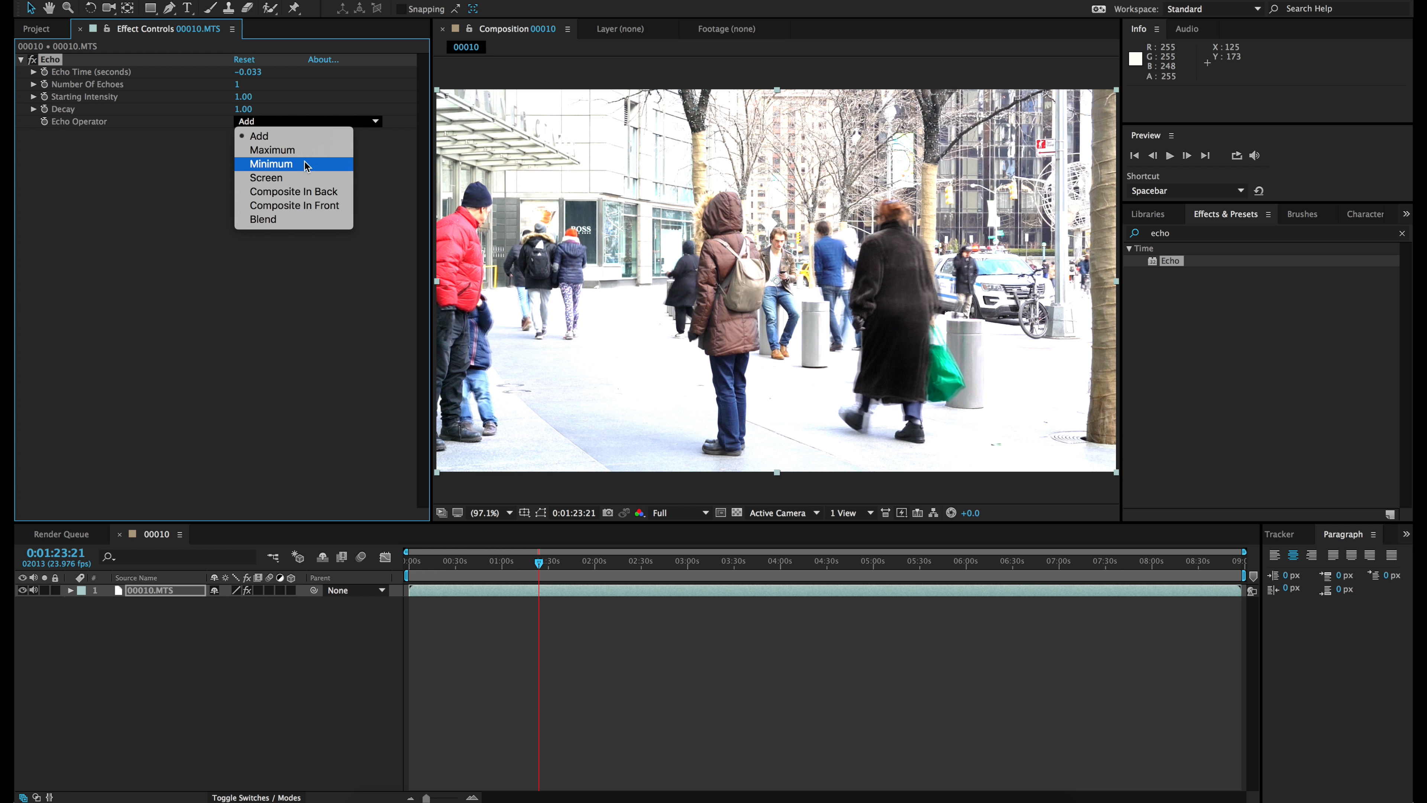
{"action": "left_click", "coordinate": [296, 165]}
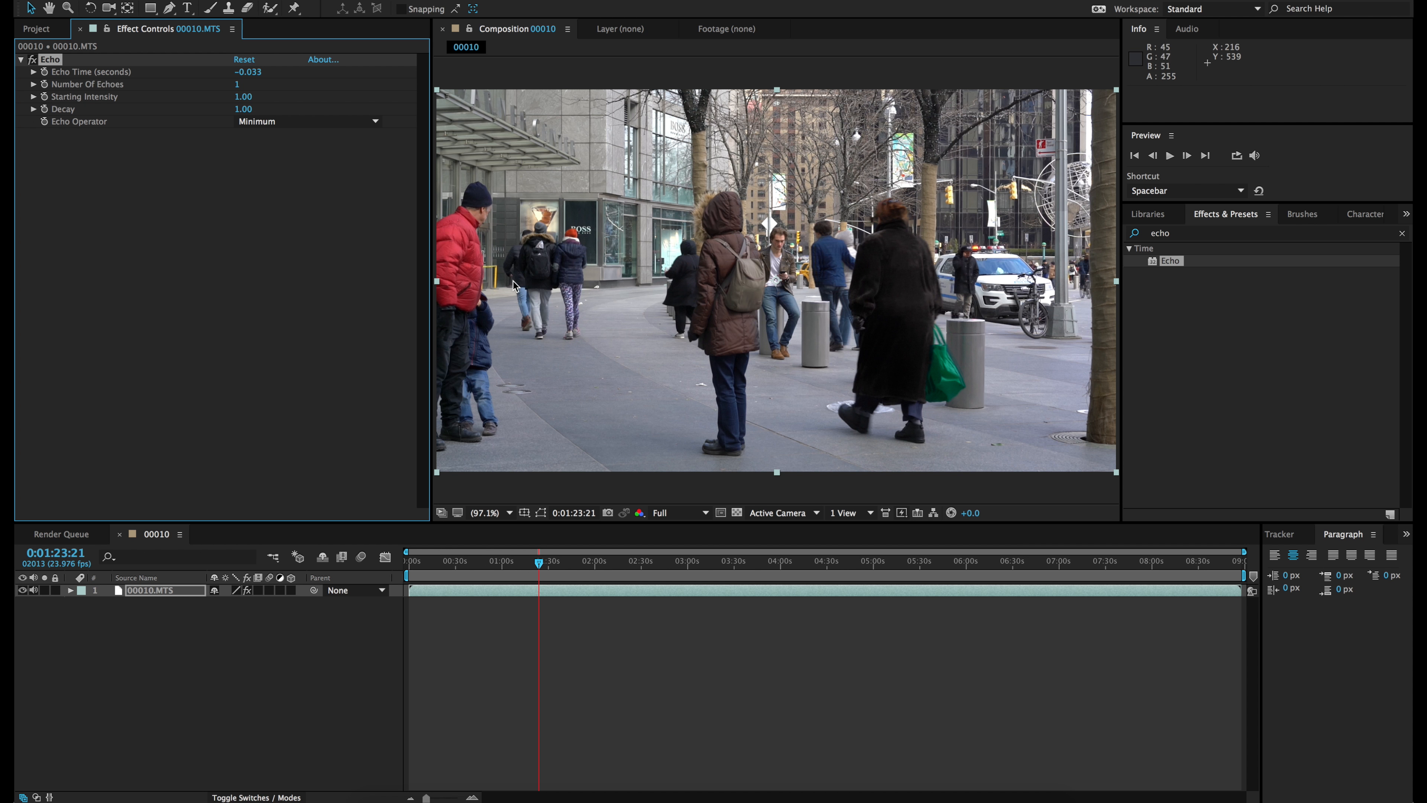
Compare the moving pedestrians up close with the Echo effect switched on and off
{"action": "scroll", "coordinate": [888, 257], "scroll_direction": "up", "scroll_amount": 1}
{"action": "scroll", "coordinate": [889, 260], "scroll_direction": "up", "scroll_amount": 1}
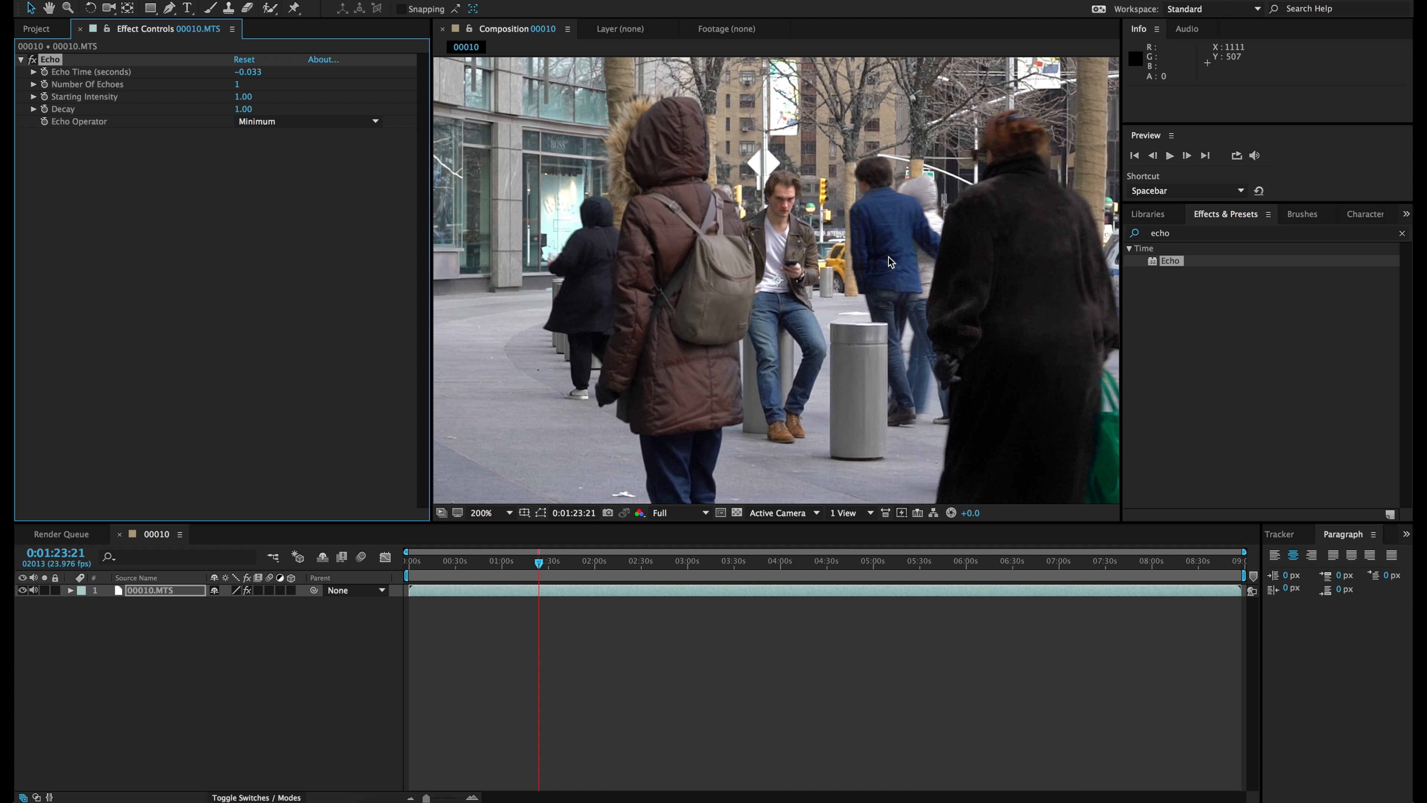
{"action": "key", "text": "h"}
{"action": "left_click_drag", "start_coordinate": [989, 264], "coordinate": [841, 146]}
{"action": "left_click_drag", "start_coordinate": [922, 296], "coordinate": [889, 284]}
{"action": "key", "text": "v"}
{"action": "left_click", "coordinate": [32, 59]}
{"action": "left_click", "coordinate": [32, 59]}
{"action": "left_click", "coordinate": [32, 59]}
{"action": "left_click", "coordinate": [32, 59]}
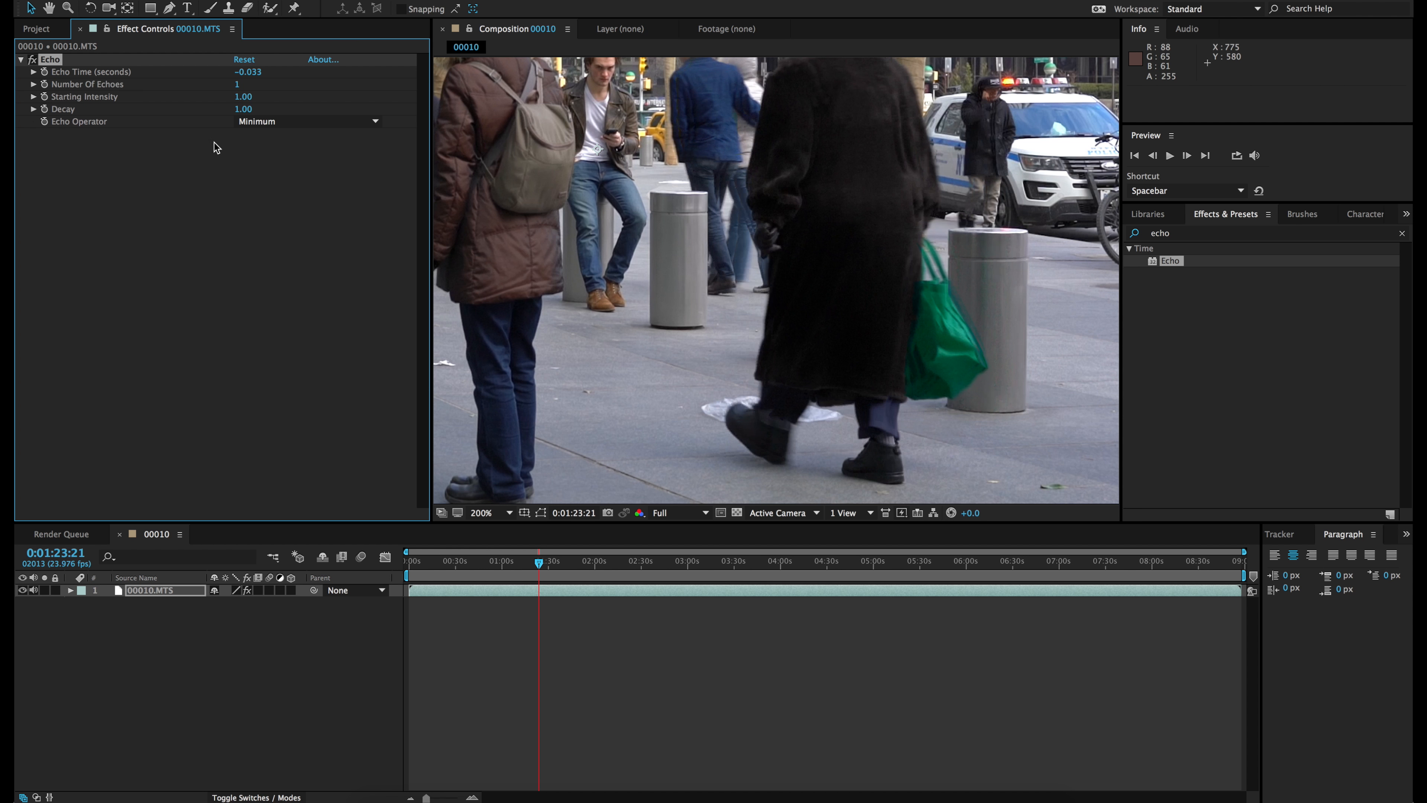
{"action": "left_click", "coordinate": [32, 59]}
{"action": "left_click", "coordinate": [32, 59]}
{"action": "scroll", "coordinate": [861, 313], "scroll_direction": "down", "scroll_amount": 1}
{"action": "left_click_drag", "start_coordinate": [750, 241], "coordinate": [819, 303]}
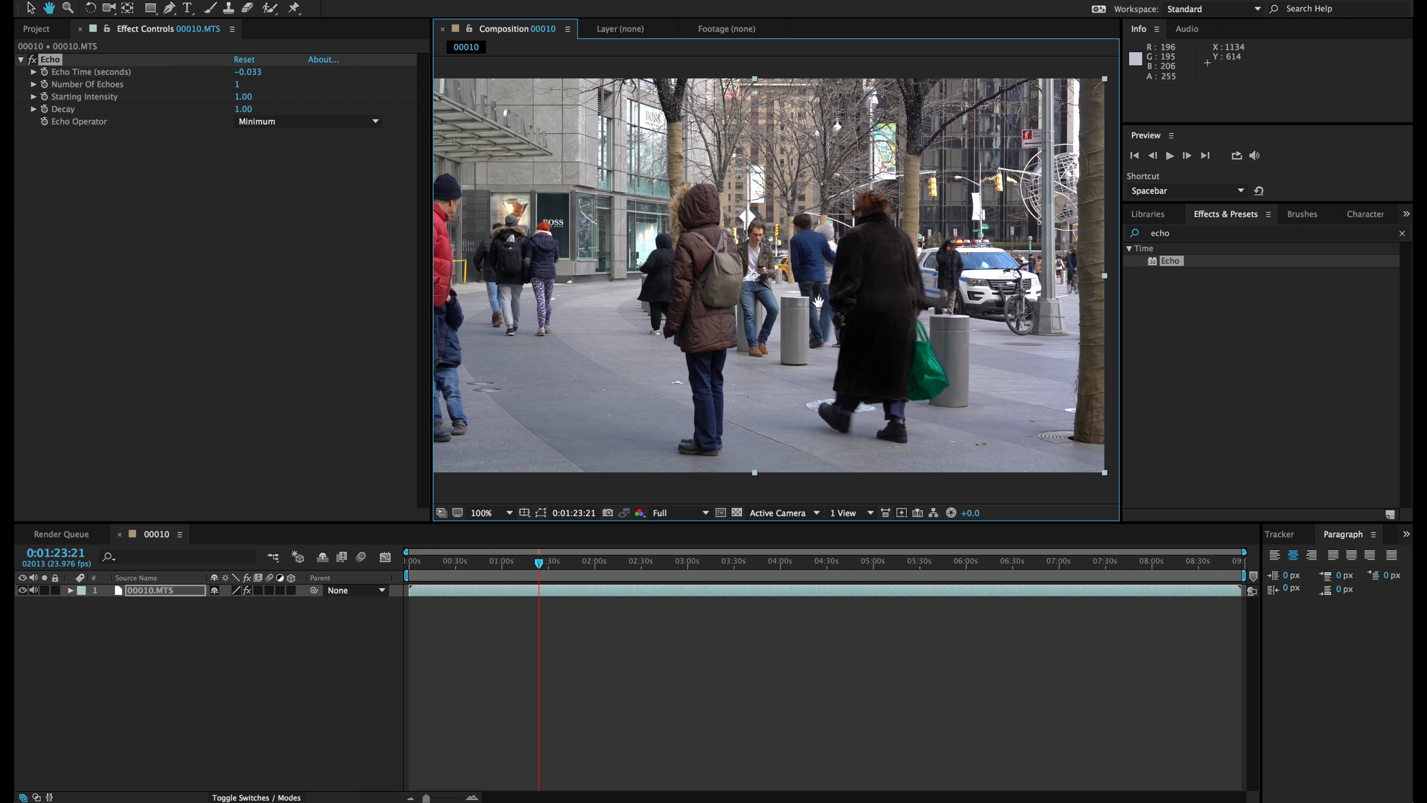
Set the Echo effect's Number Of Echoes to 10
{"action": "left_click", "coordinate": [240, 84]}
{"action": "left_click", "coordinate": [240, 84]}
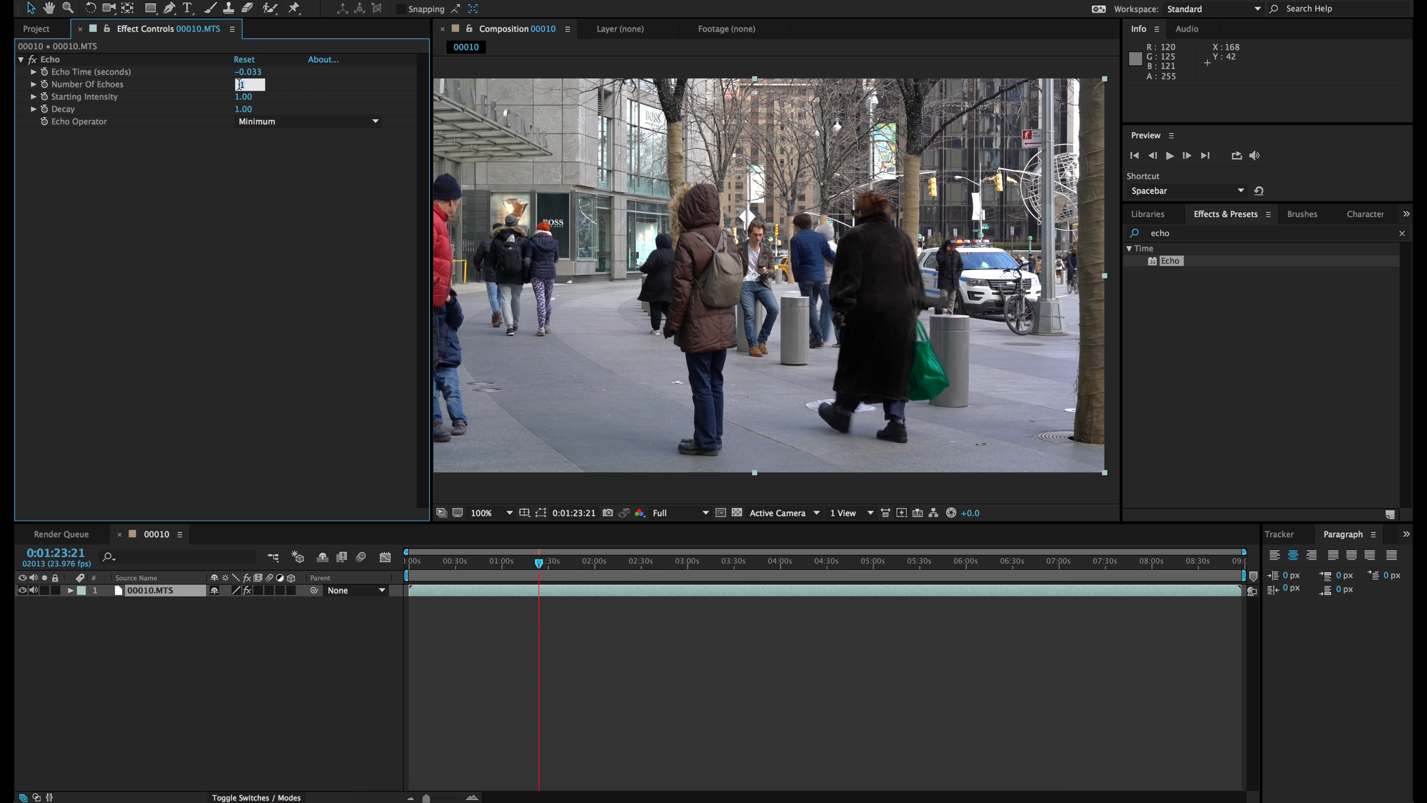
{"action": "type", "text": "10"}
{"action": "key", "text": "Return"}
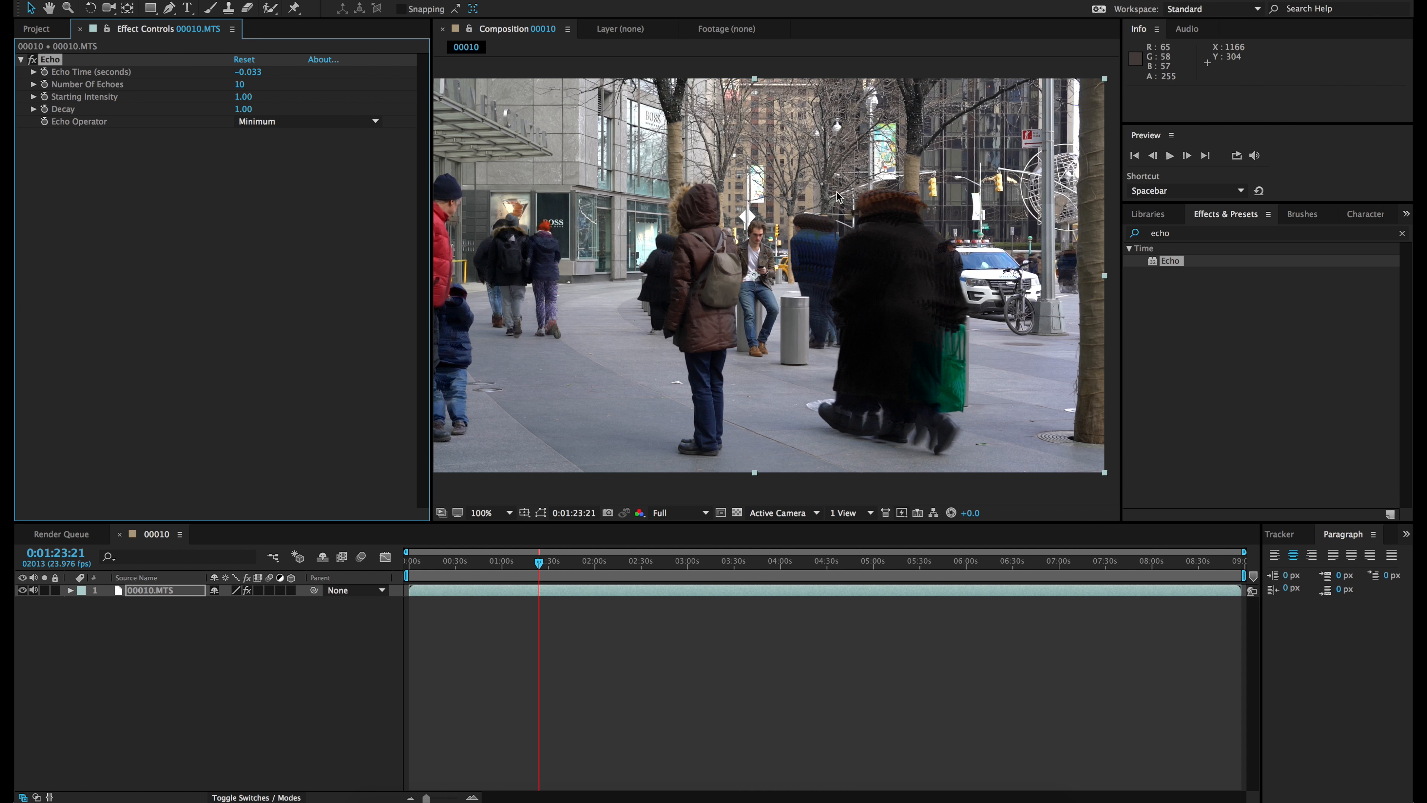
Examine the echo trails on the walking pedestrians against the man leaning on the bollard
{"action": "scroll", "coordinate": [899, 213], "scroll_direction": "up", "scroll_amount": 2}
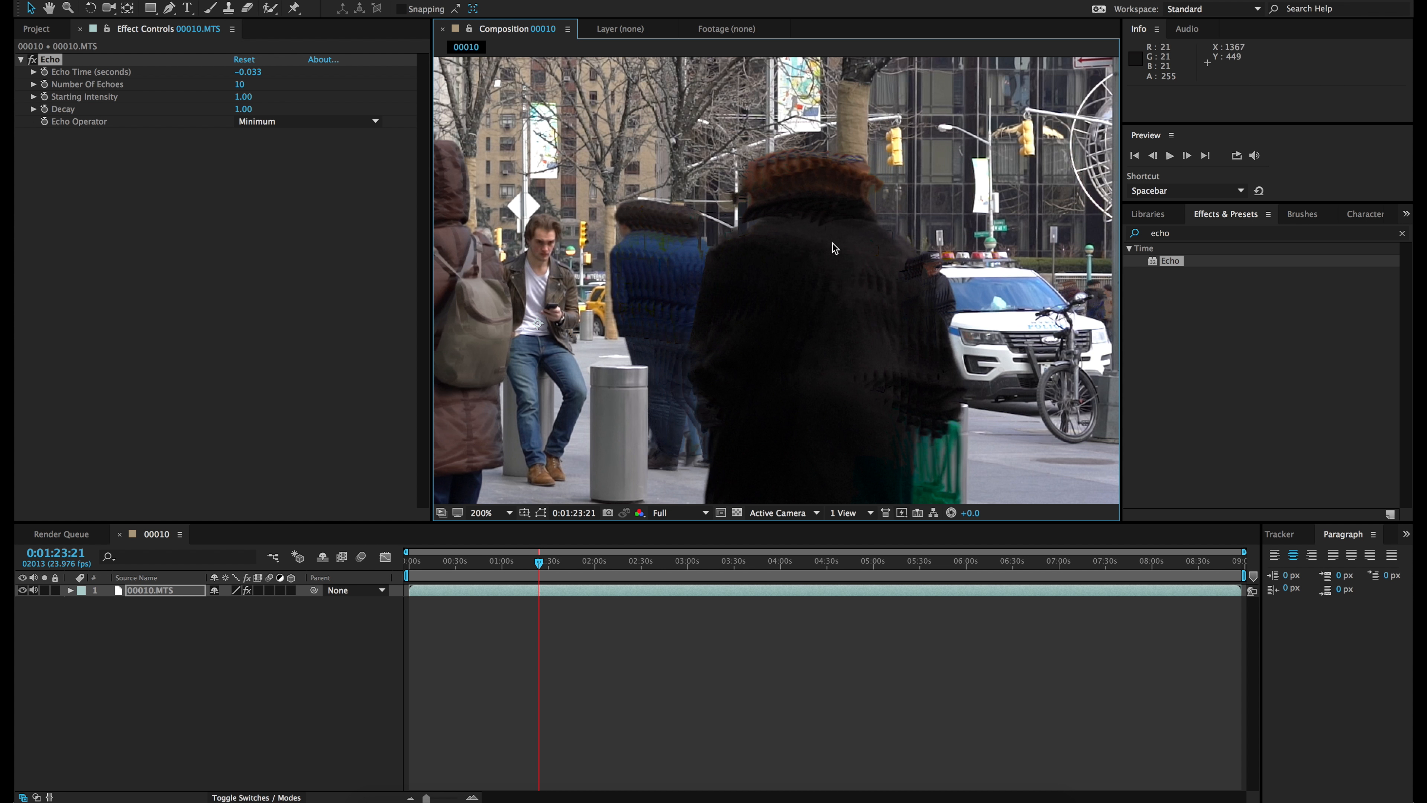
{"action": "left_click_drag", "start_coordinate": [600, 284], "coordinate": [849, 294]}
{"action": "scroll", "coordinate": [828, 240], "scroll_direction": "up", "scroll_amount": 1}
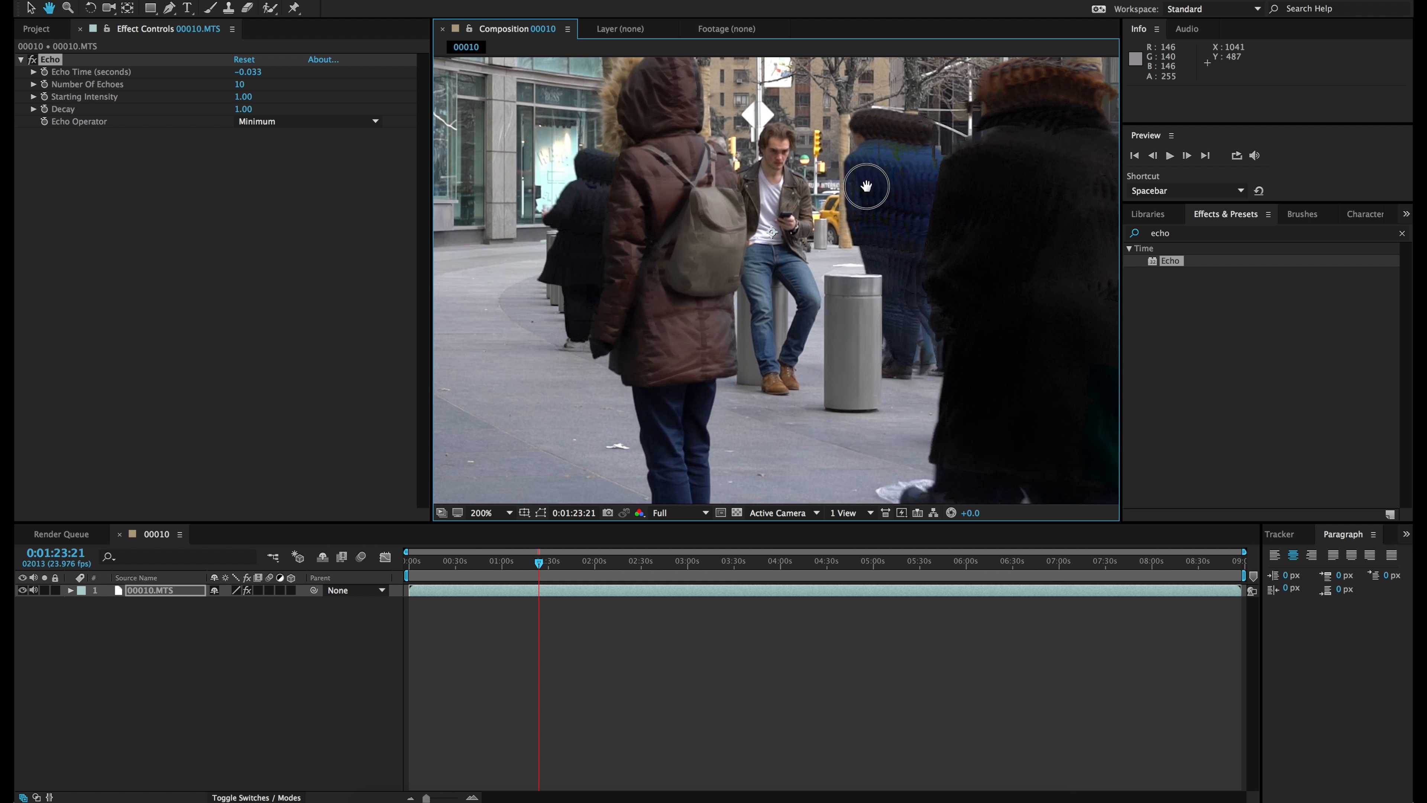
{"action": "left_click_drag", "start_coordinate": [813, 339], "coordinate": [725, 505]}
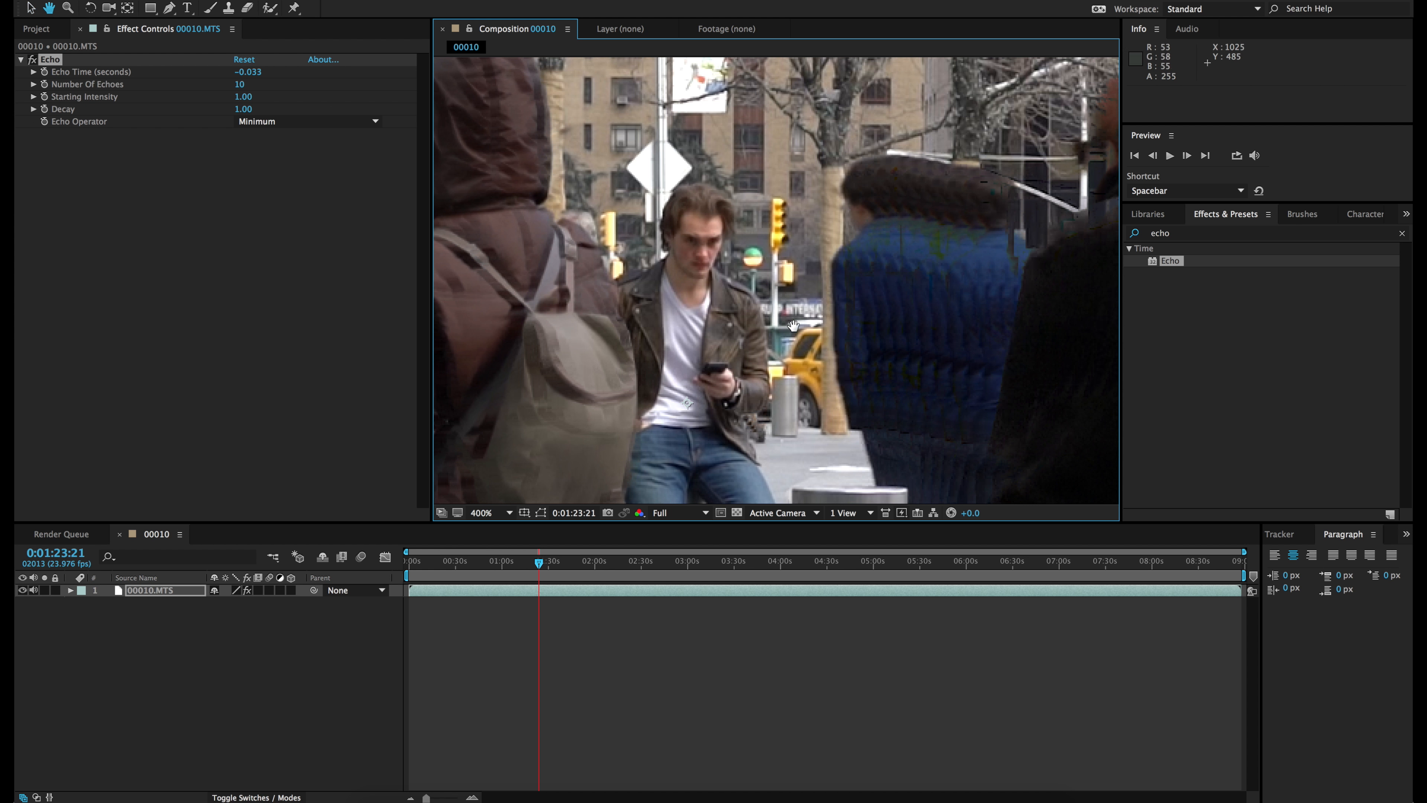
{"action": "left_click_drag", "start_coordinate": [788, 320], "coordinate": [751, 378]}
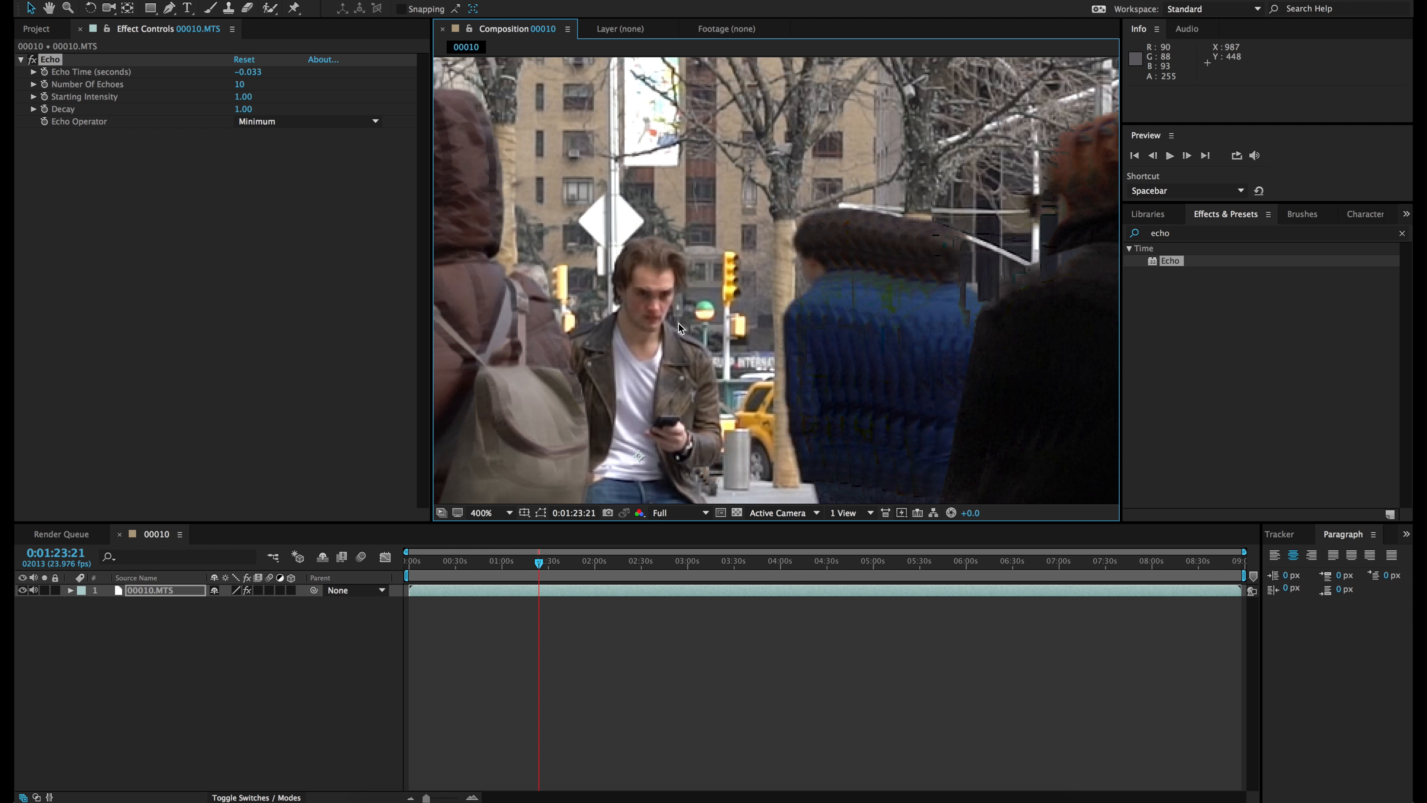
{"action": "key", "text": "space"}
{"action": "scroll", "coordinate": [655, 326], "scroll_direction": "down", "scroll_amount": 4}
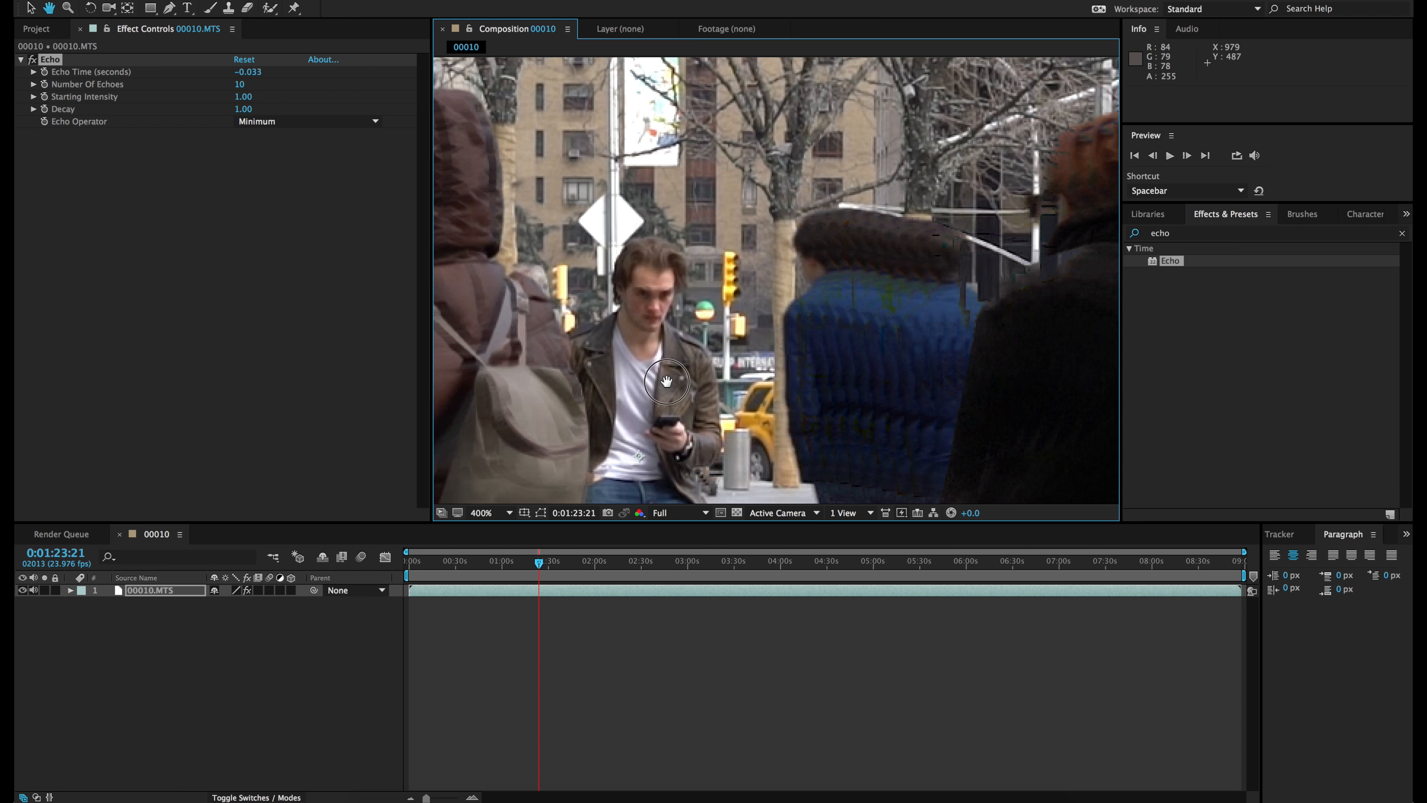
{"action": "mouse_move", "coordinate": [700, 286]}
{"action": "left_mouse_down"}
{"action": "mouse_move", "coordinate": [764, 284]}
{"action": "mouse_move", "coordinate": [722, 282]}
{"action": "left_mouse_up"}
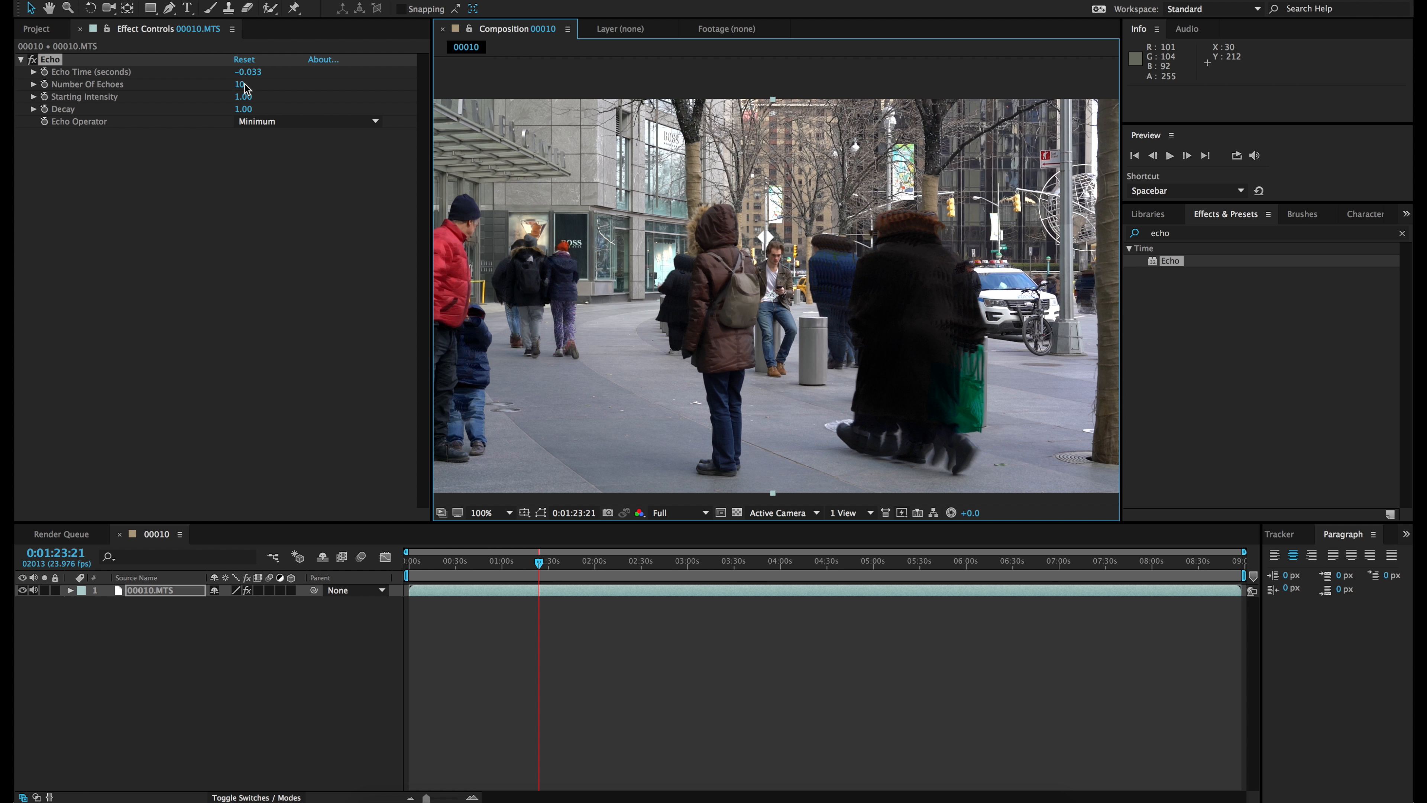
Disable the Echo effect and play the original footage briefly from the start of the composition
{"action": "left_click", "coordinate": [32, 60]}
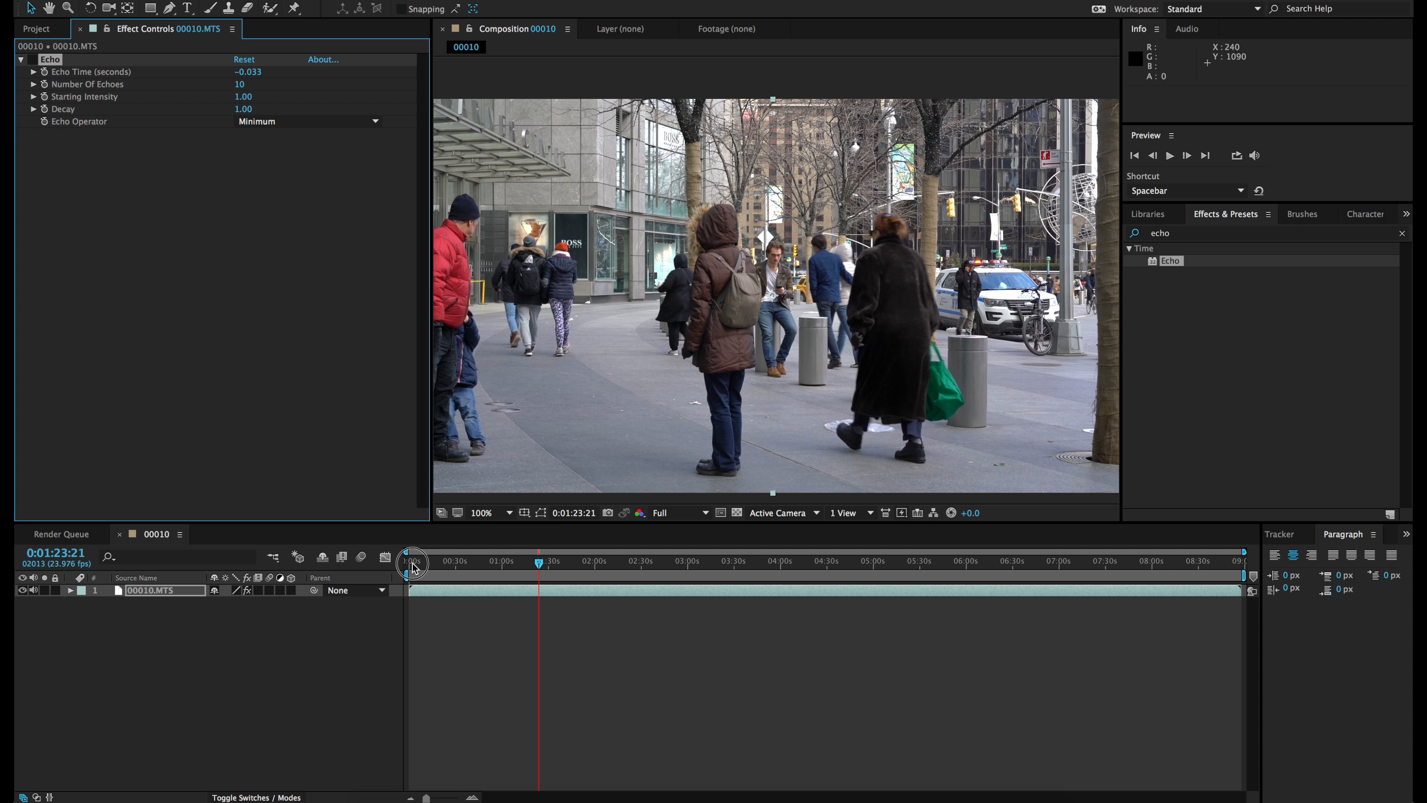
{"action": "left_click", "coordinate": [396, 573]}
{"action": "key", "text": "Home"}
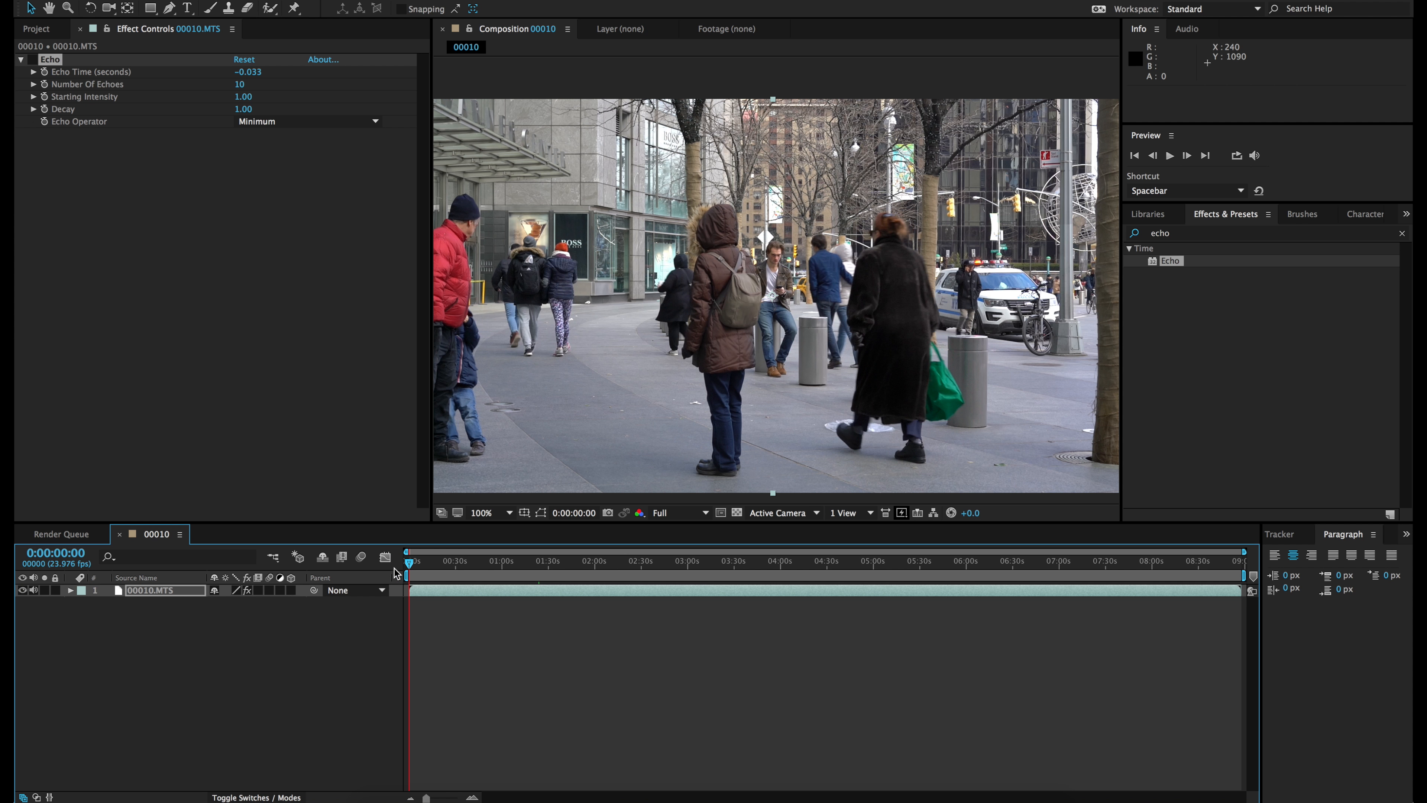
{"action": "key", "text": "space"}
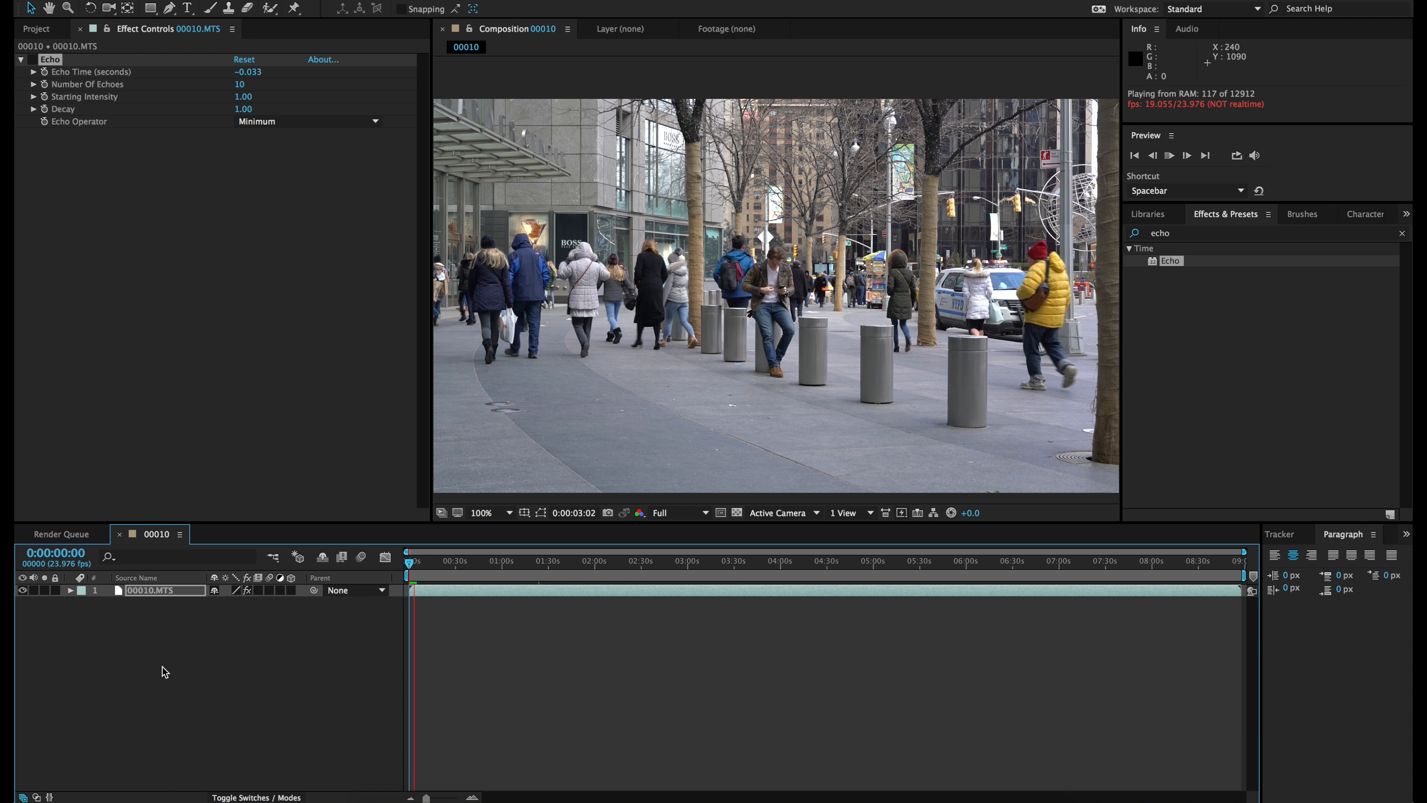
{"action": "key", "text": "space"}
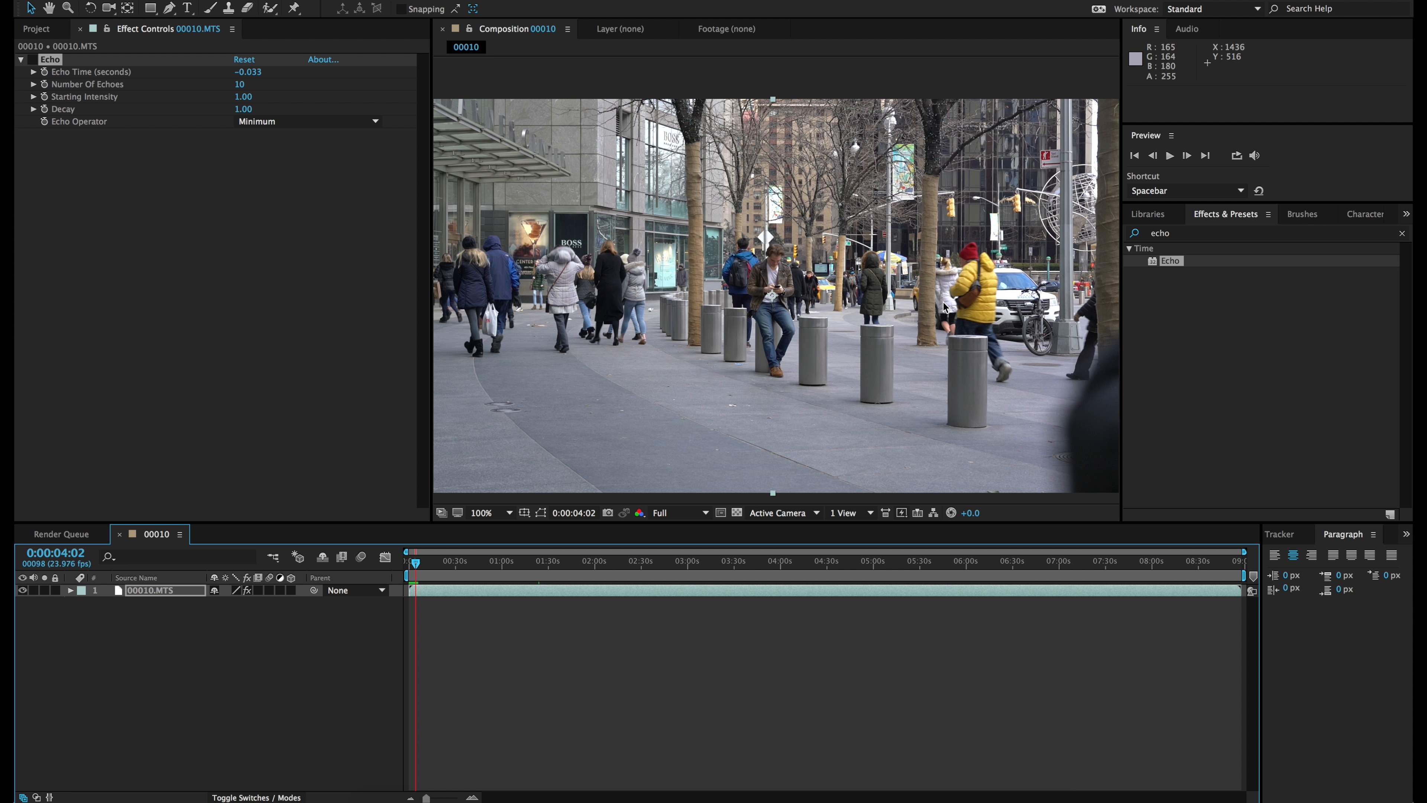
Re-enable the Echo effect and inspect the man by the bollards at 0:01:26:05
{"action": "left_click", "coordinate": [483, 513]}
{"action": "left_click", "coordinate": [506, 531]}
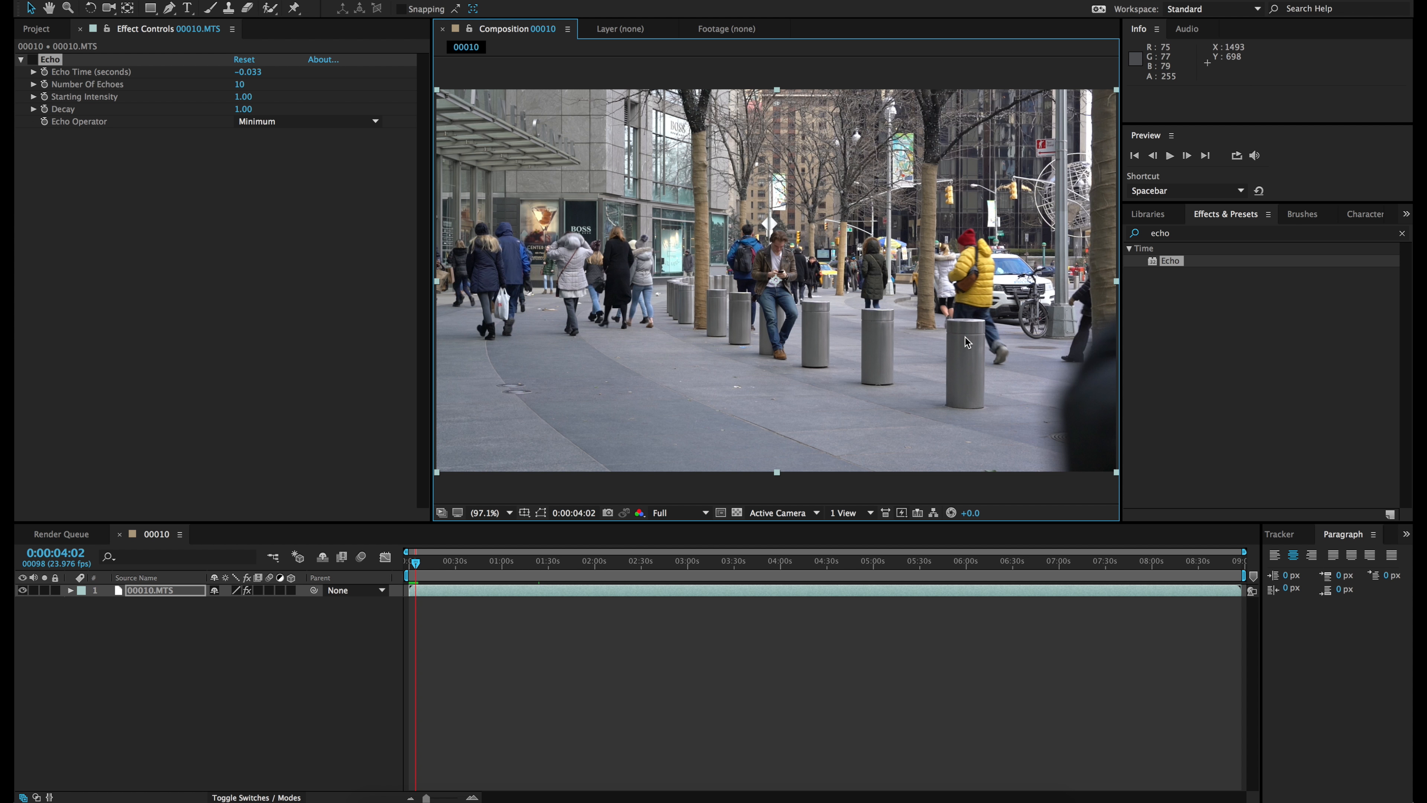
{"action": "left_click", "coordinate": [32, 59]}
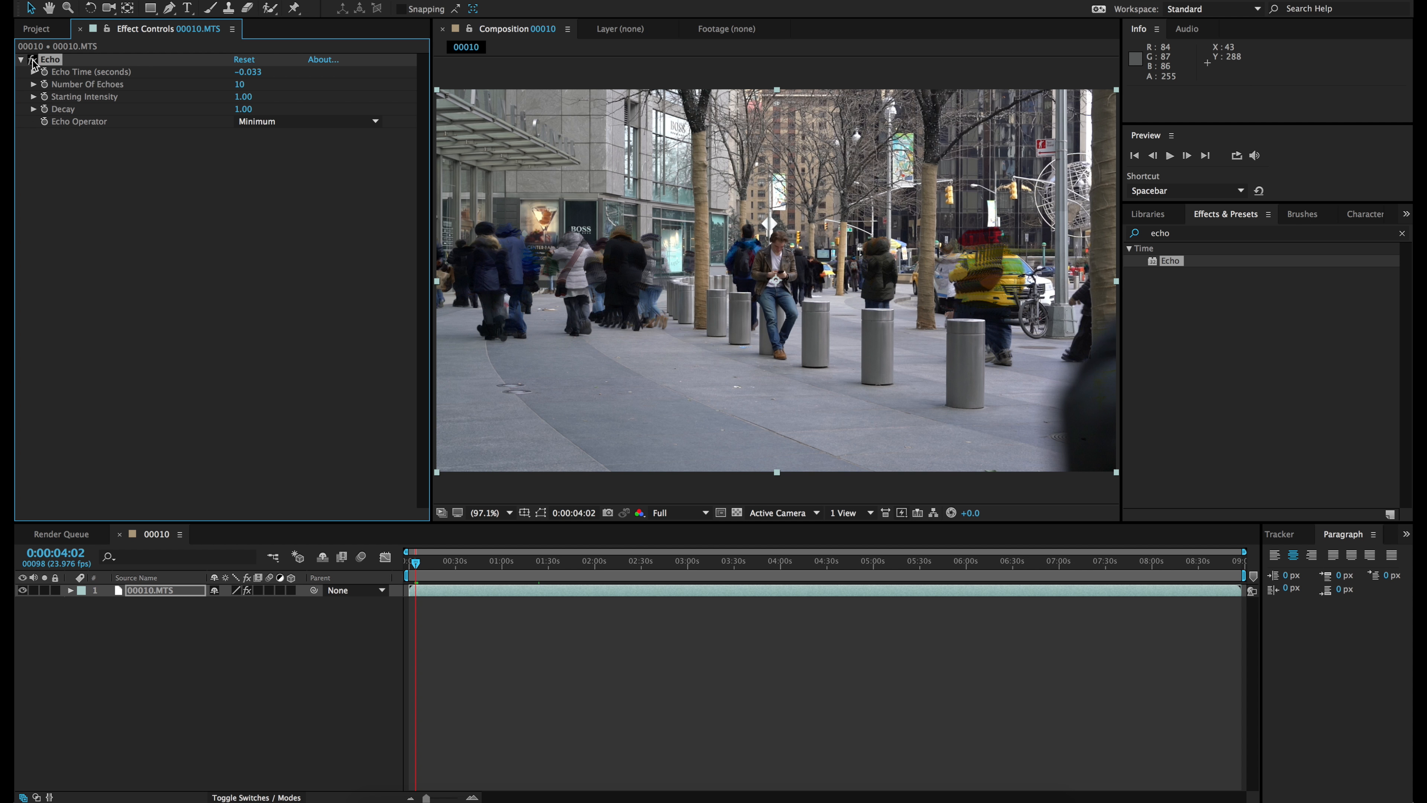
{"action": "left_click", "coordinate": [451, 563]}
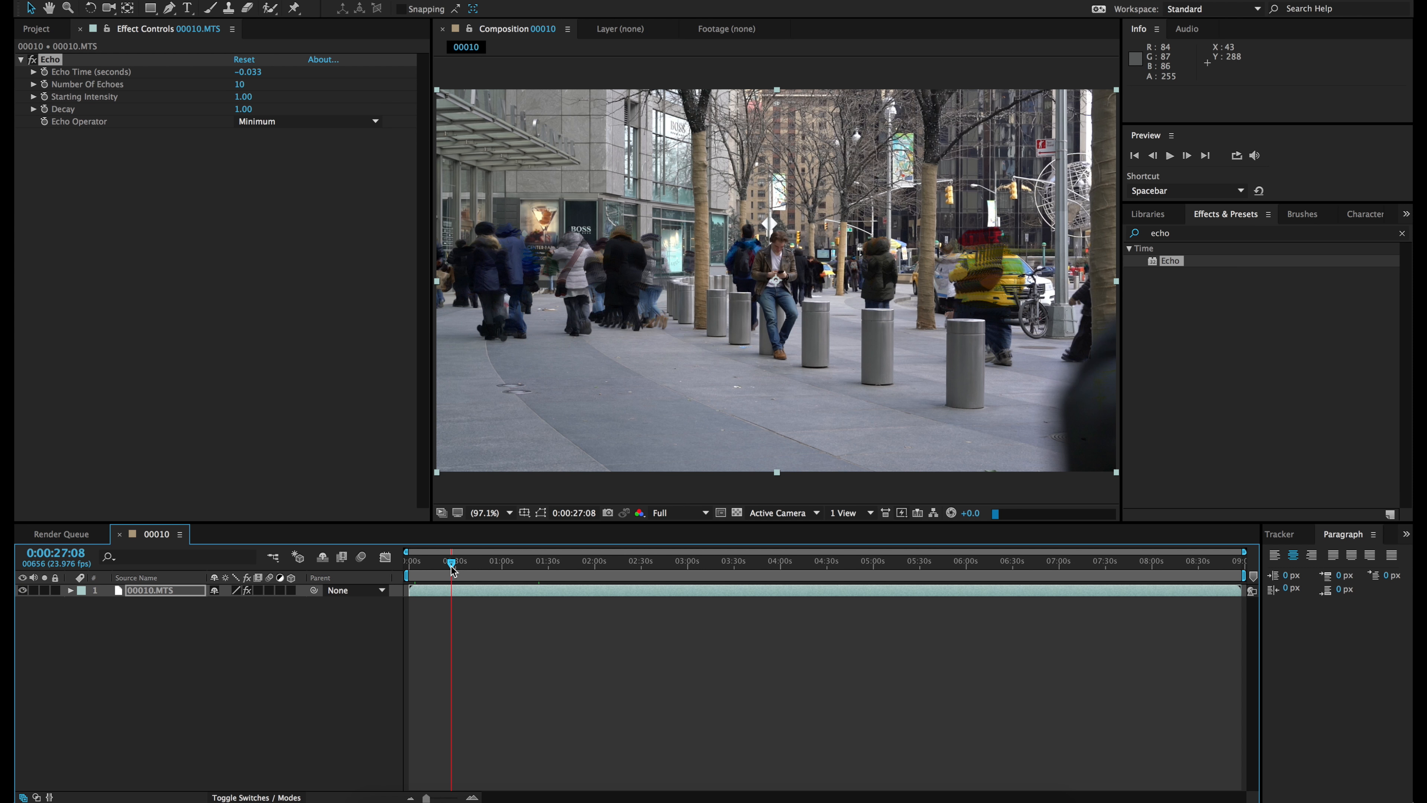
{"action": "left_click_drag", "start_coordinate": [451, 563], "coordinate": [542, 562]}
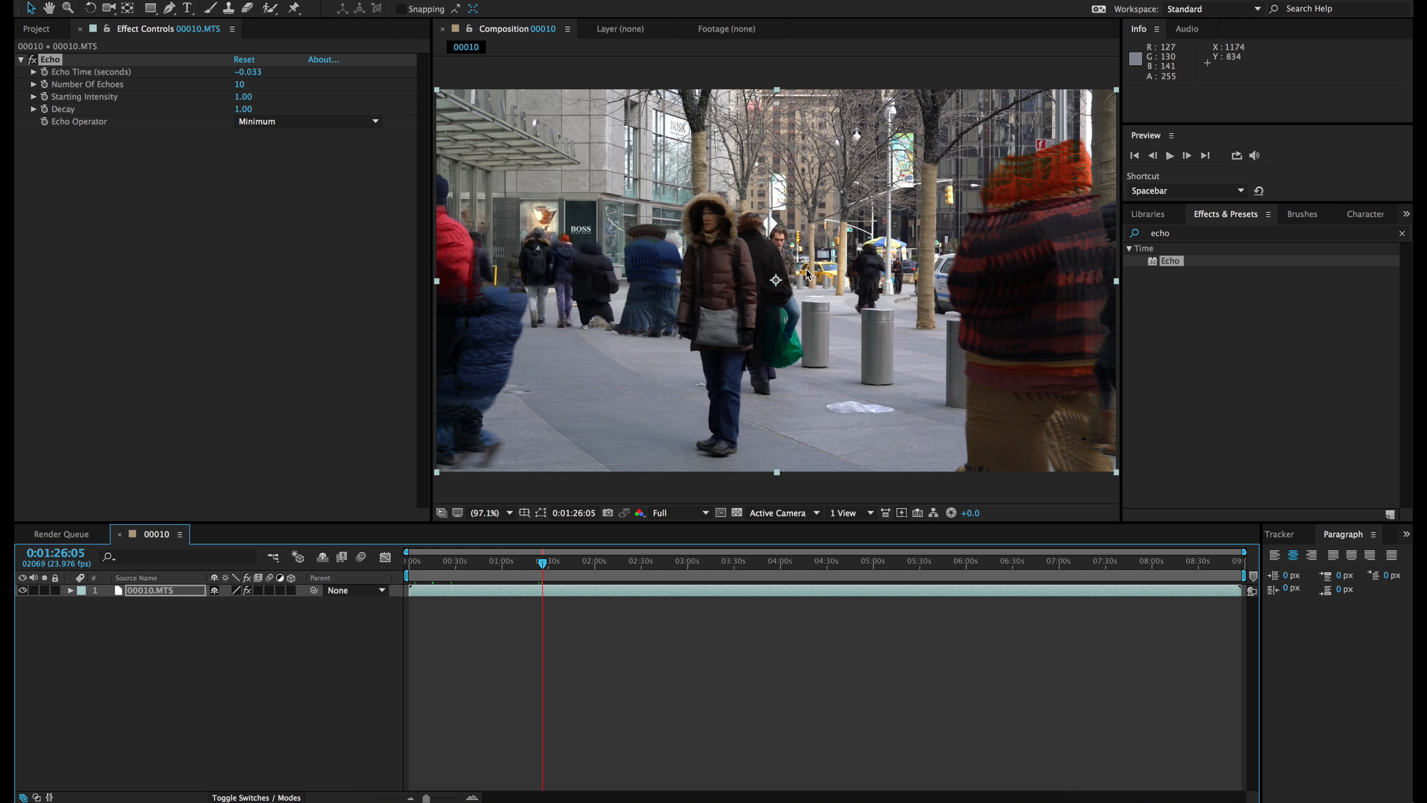
{"action": "key", "text": "slash"}
{"action": "key", "text": "period"}
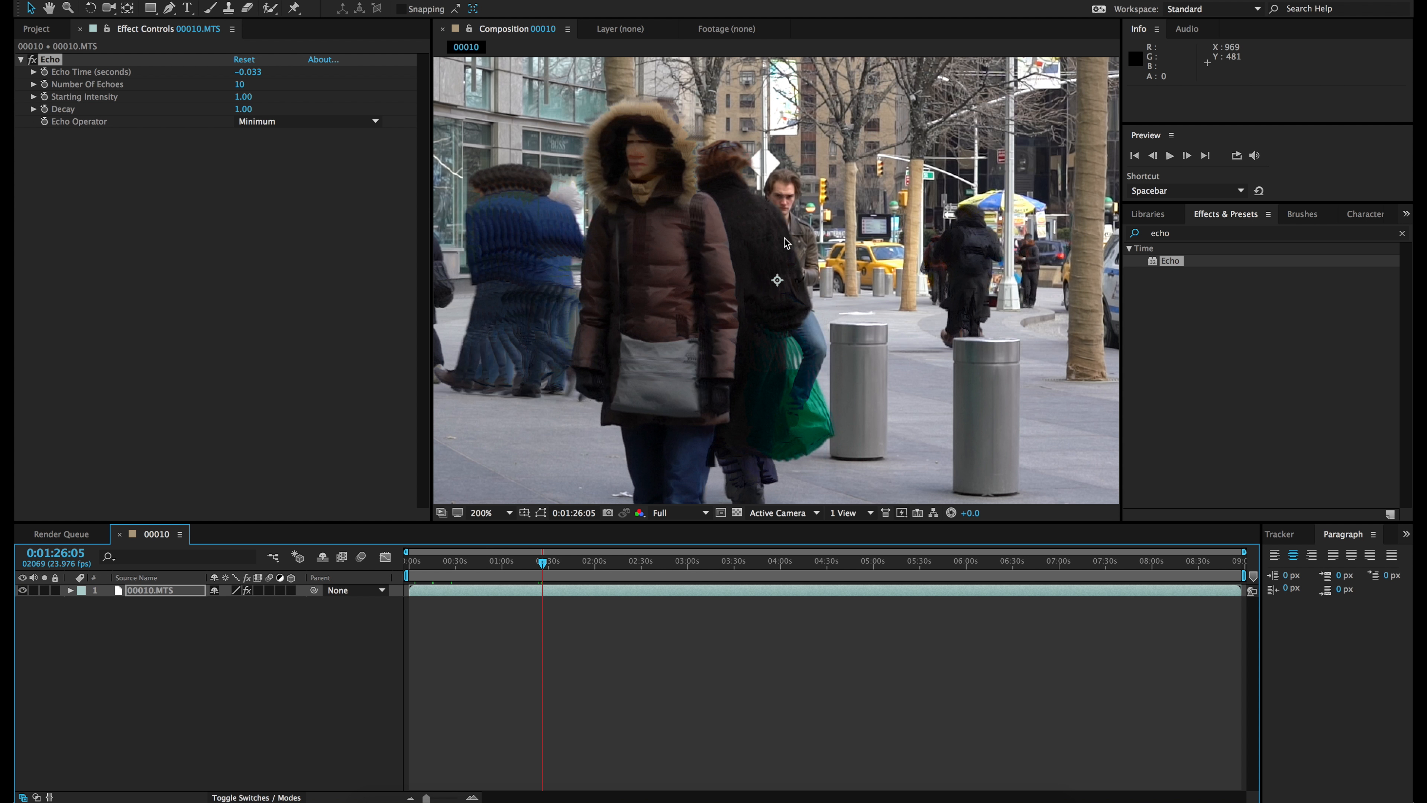
{"action": "key", "text": "comma"}
{"action": "left_click", "coordinate": [263, 325]}
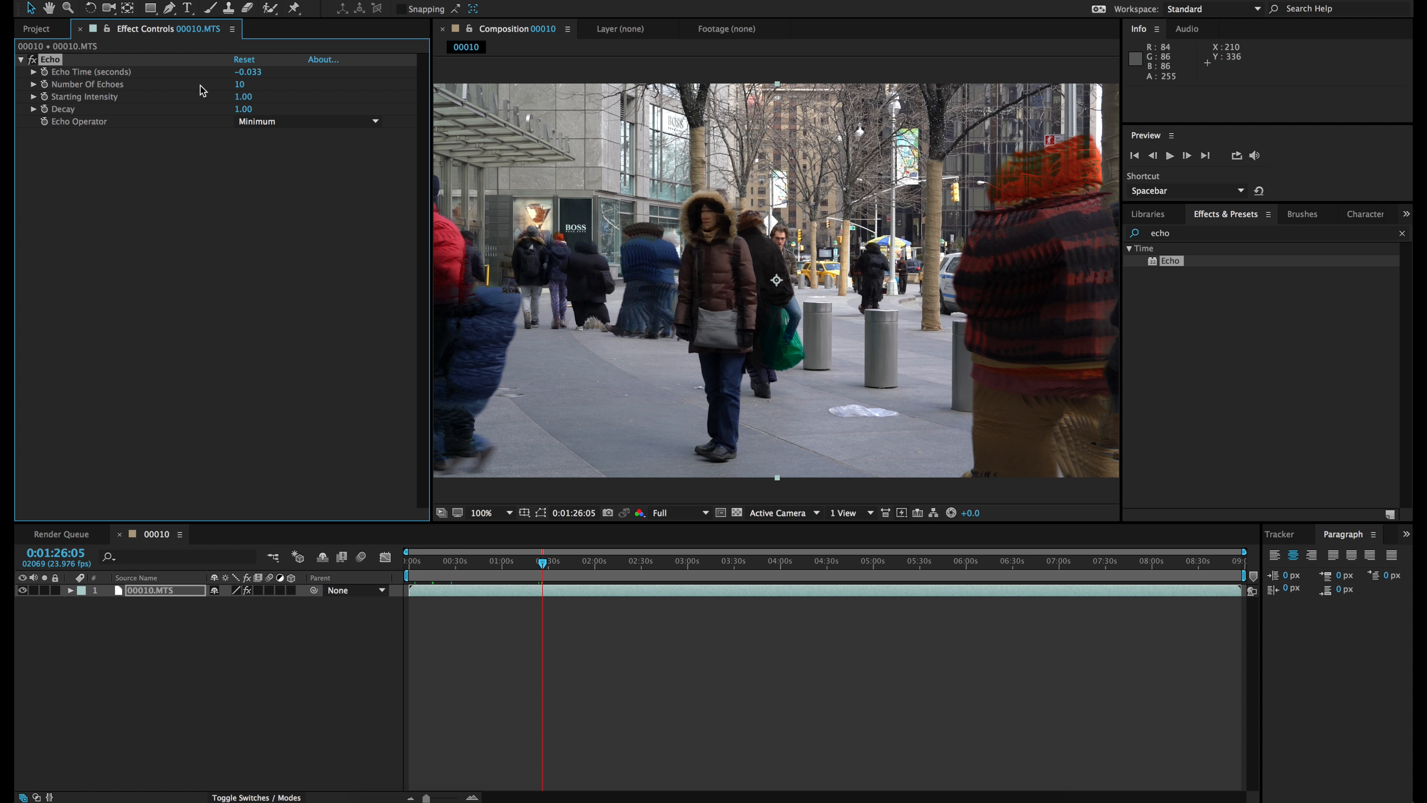
Set the Echo effect's Number Of Echoes to 50 and its Decay to 0.98
{"action": "left_click", "coordinate": [240, 85]}
{"action": "type", "text": "50"}
{"action": "key", "text": "Return"}
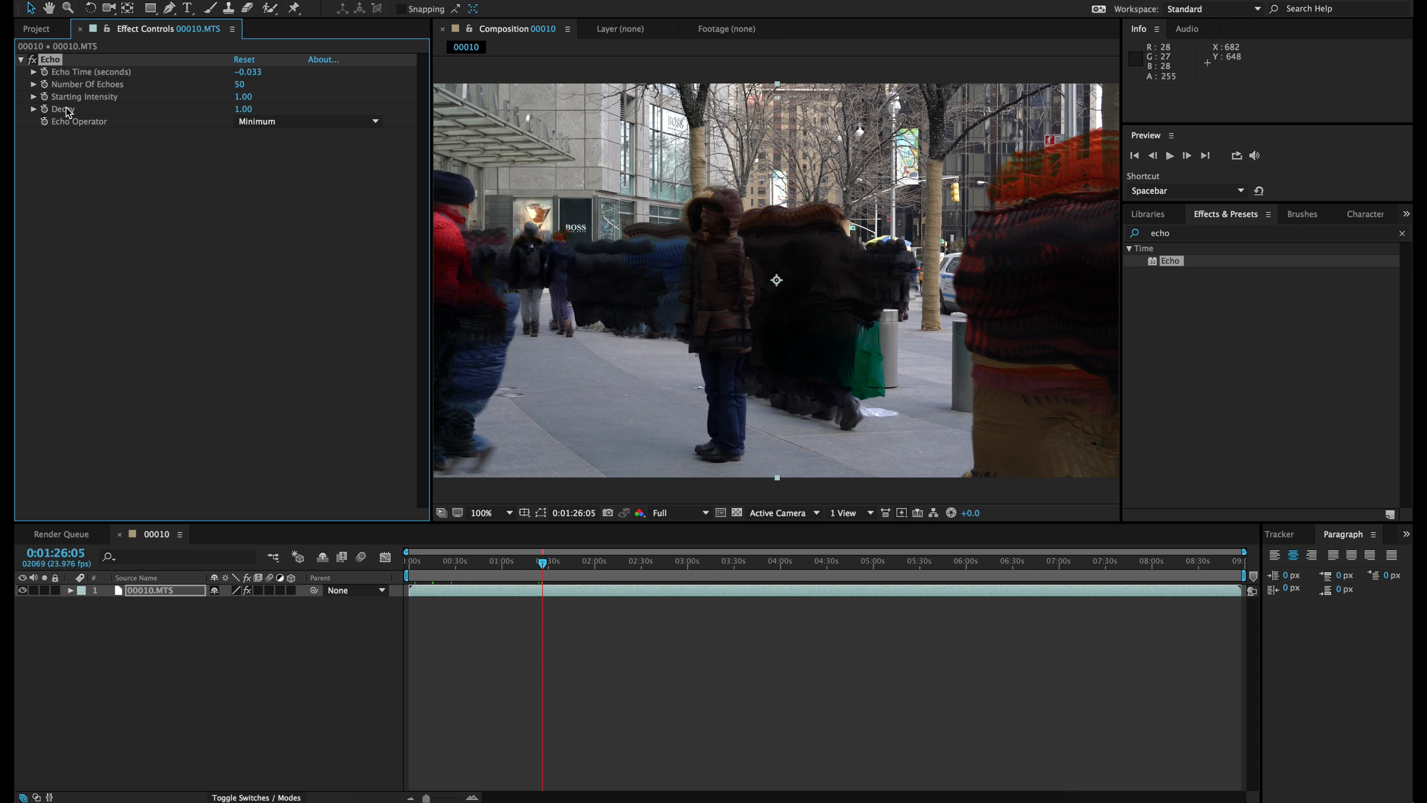
{"action": "left_click", "coordinate": [242, 109]}
{"action": "key", "text": "Return"}
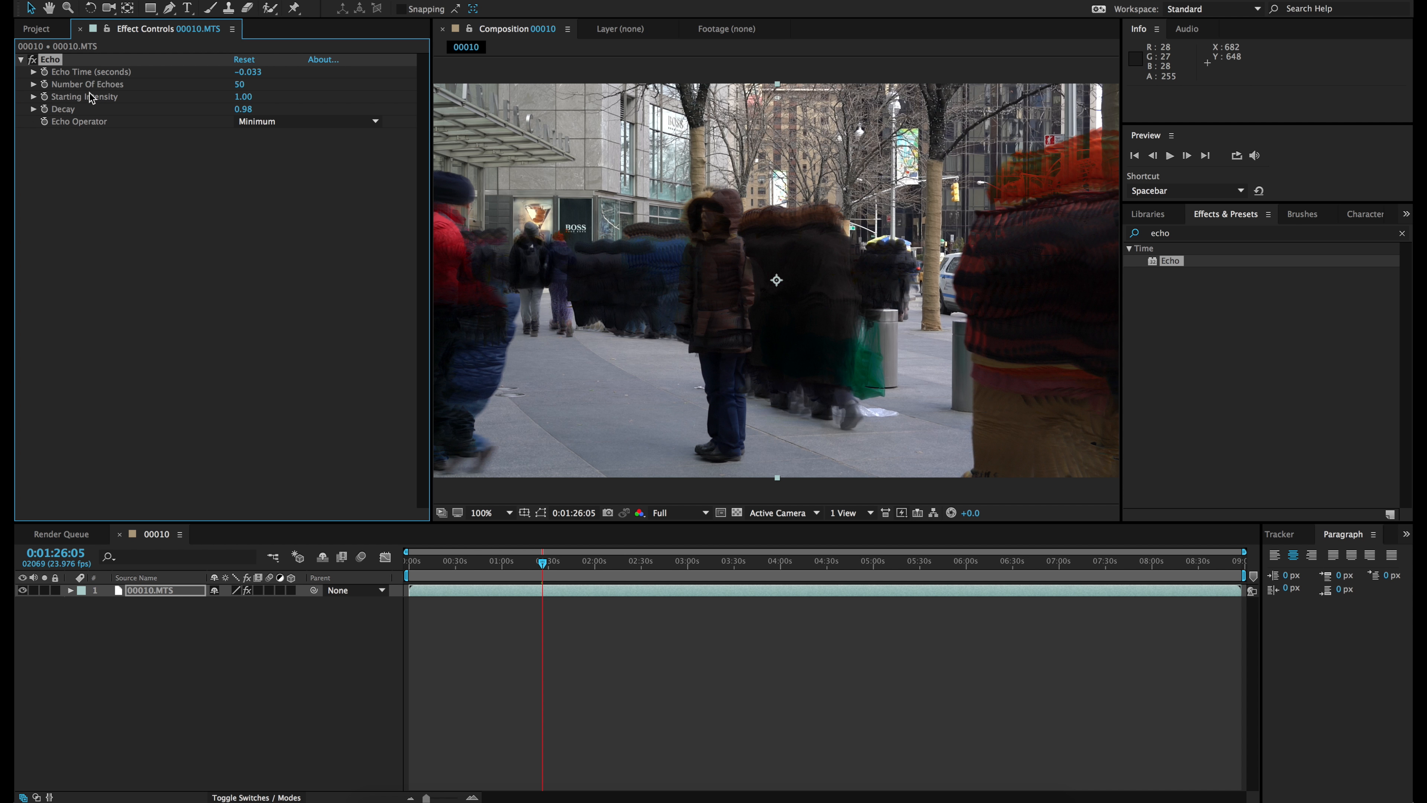
Set the Echo effect's Number Of Echoes to 200
{"action": "left_click", "coordinate": [242, 84]}
{"action": "key", "text": "Return"}
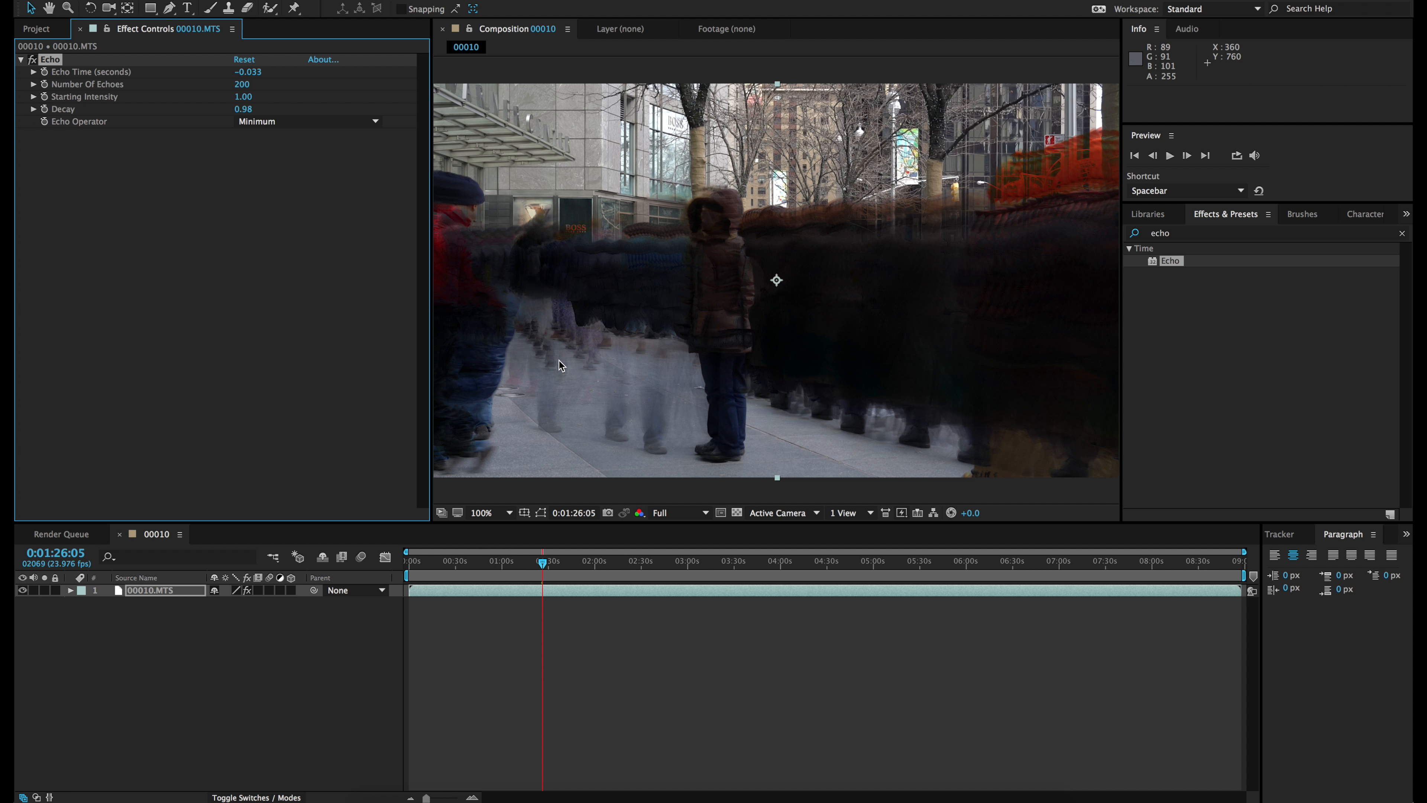
Pre-compose the 00010.MTS layer with all attributes moved into a new composition named Timelapse
{"action": "left_click", "coordinate": [152, 591]}
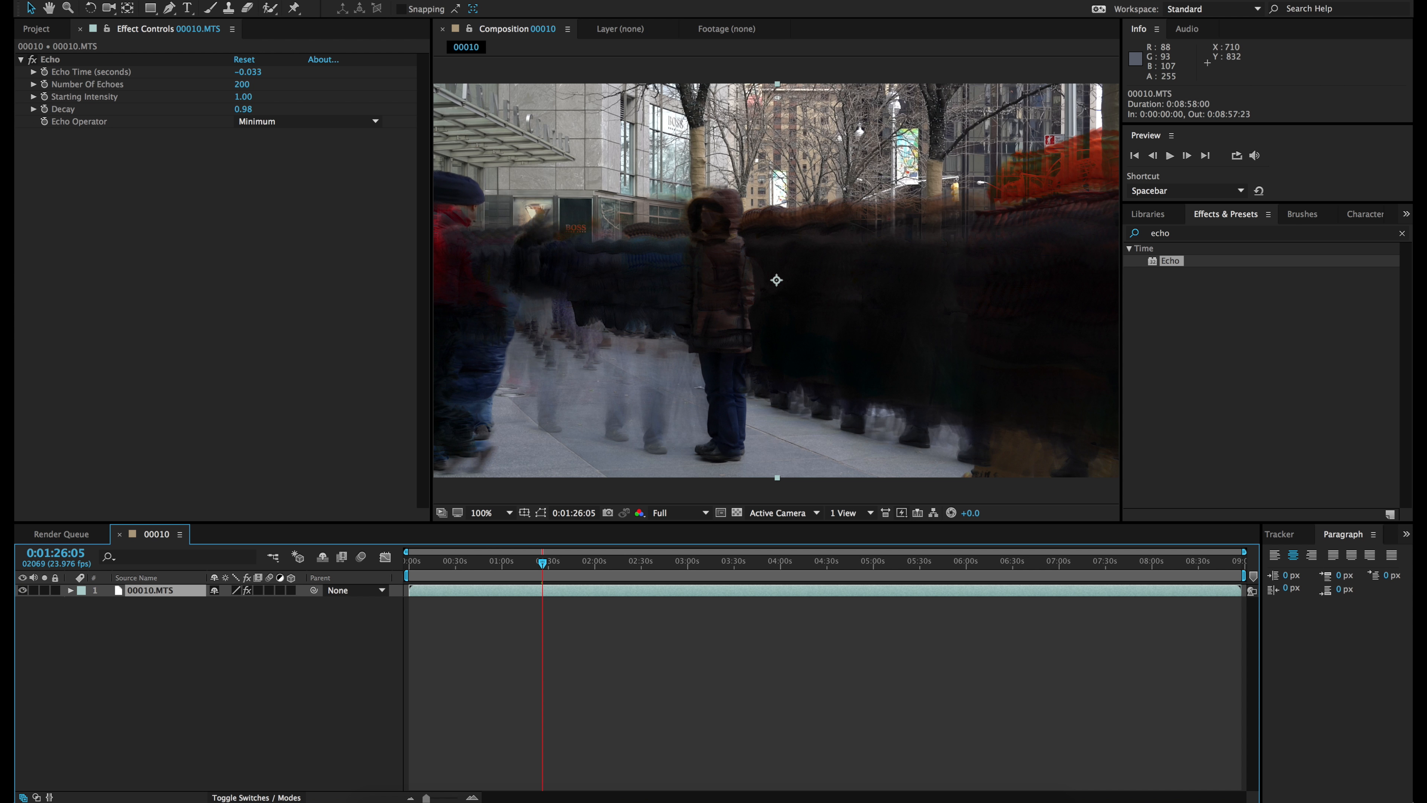
{"action": "left_click", "coordinate": [253, 1]}
{"action": "mouse_move", "coordinate": [284, 1]}
{"action": "left_click", "coordinate": [360, 478]}
{"action": "left_click", "coordinate": [634, 405]}
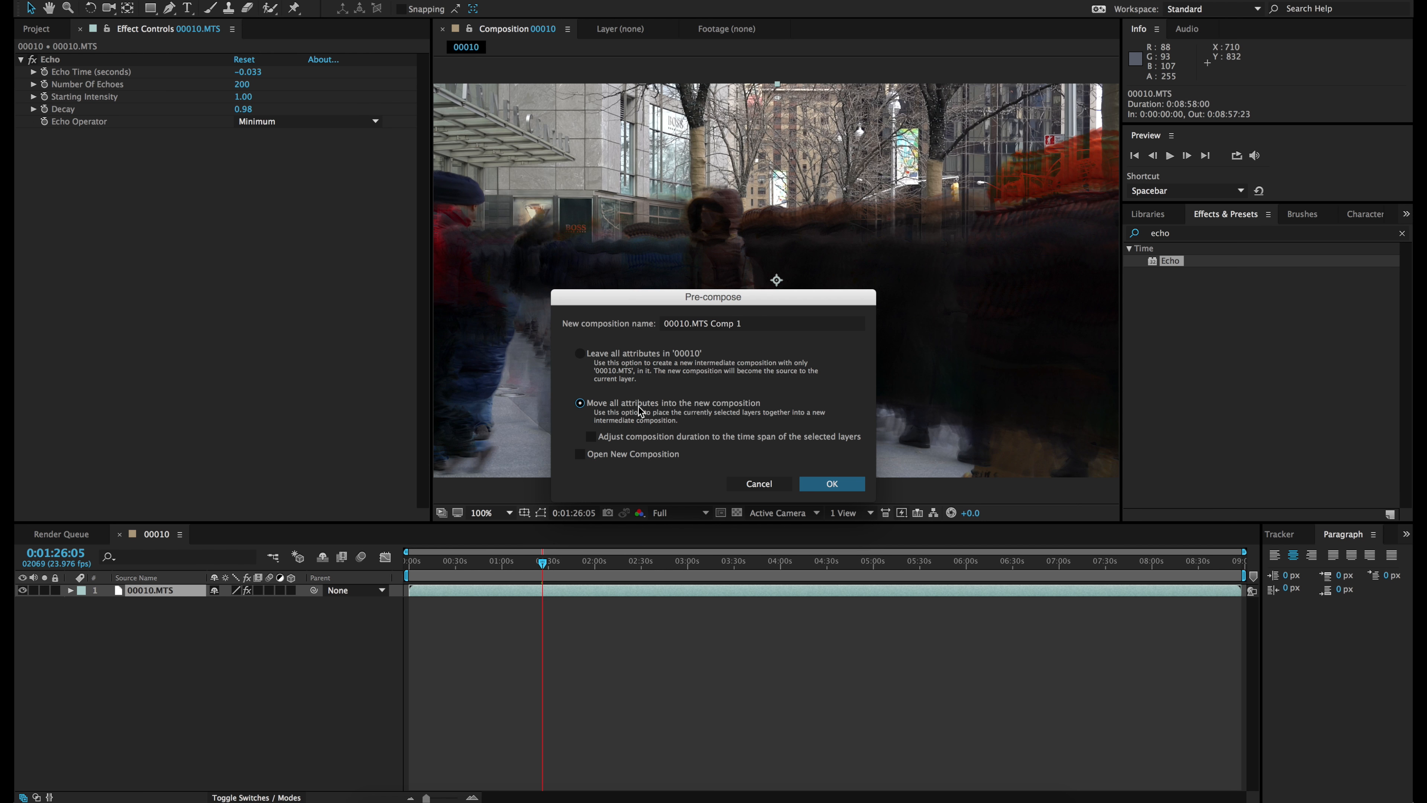
{"action": "double_click", "coordinate": [738, 325]}
{"action": "key", "text": "super+a"}
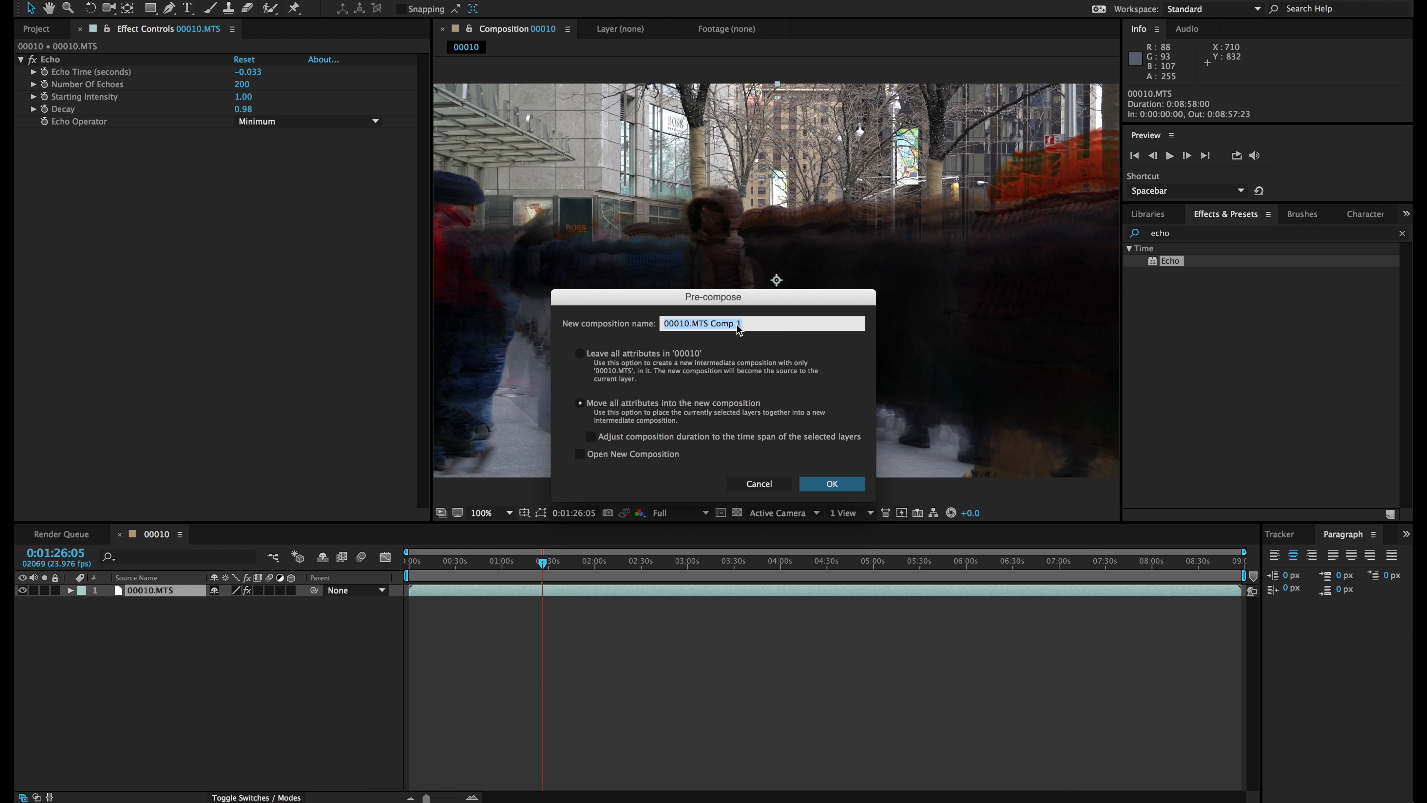
{"action": "type", "text": "Timelapse"}
{"action": "key", "text": "Return"}
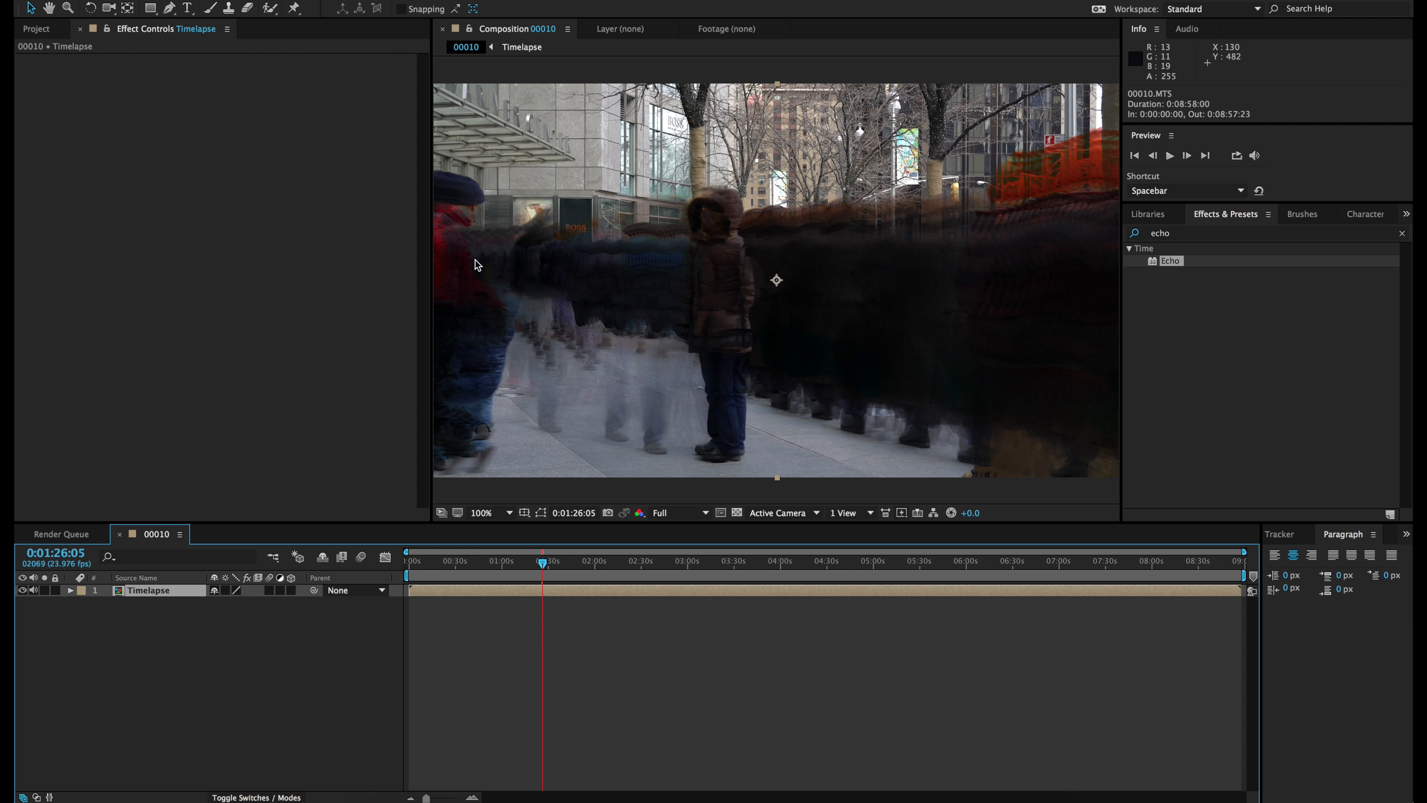
Save the project to the Desktop as ghost tutorial
{"action": "key", "text": "super+s"}
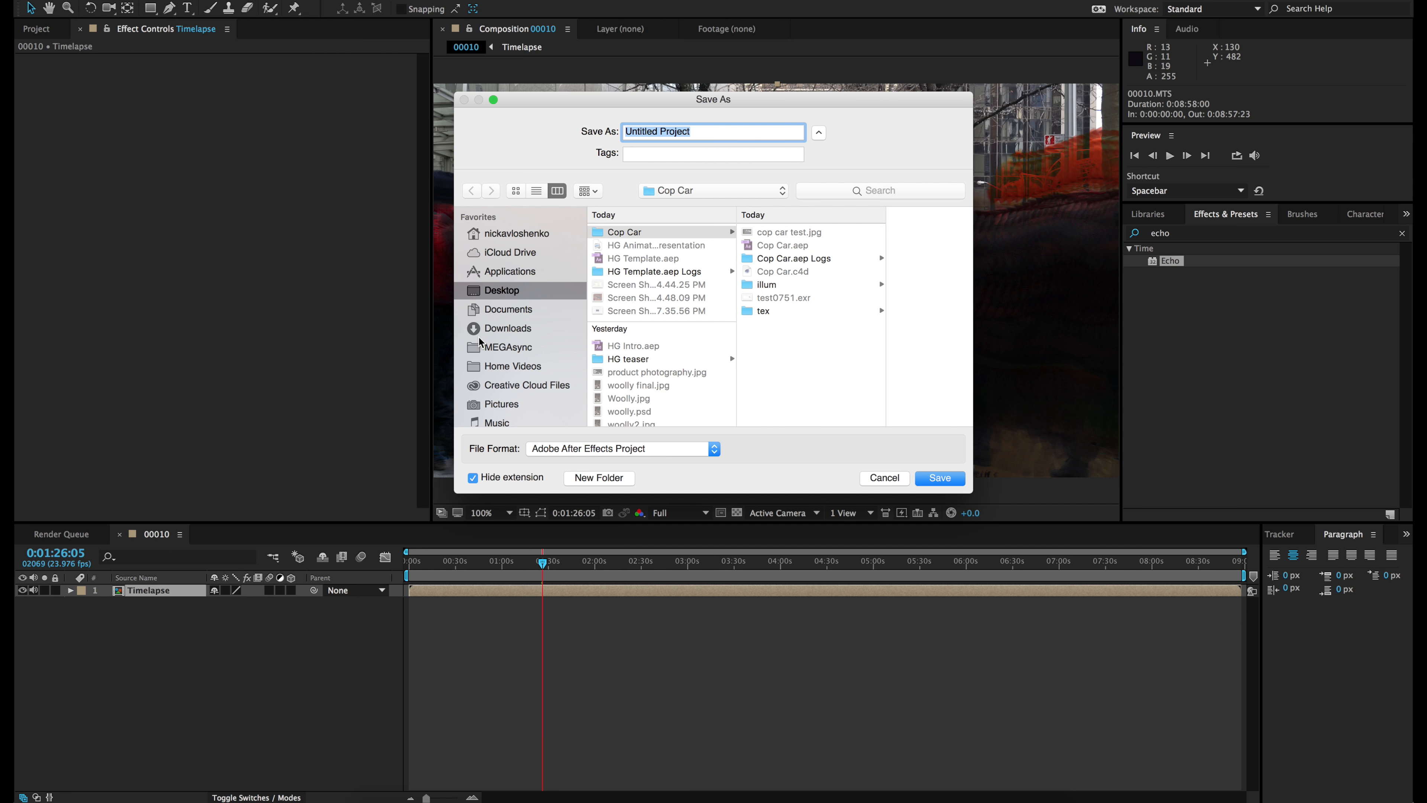
{"action": "left_click", "coordinate": [501, 290]}
{"action": "type", "text": "ghost tutorial"}
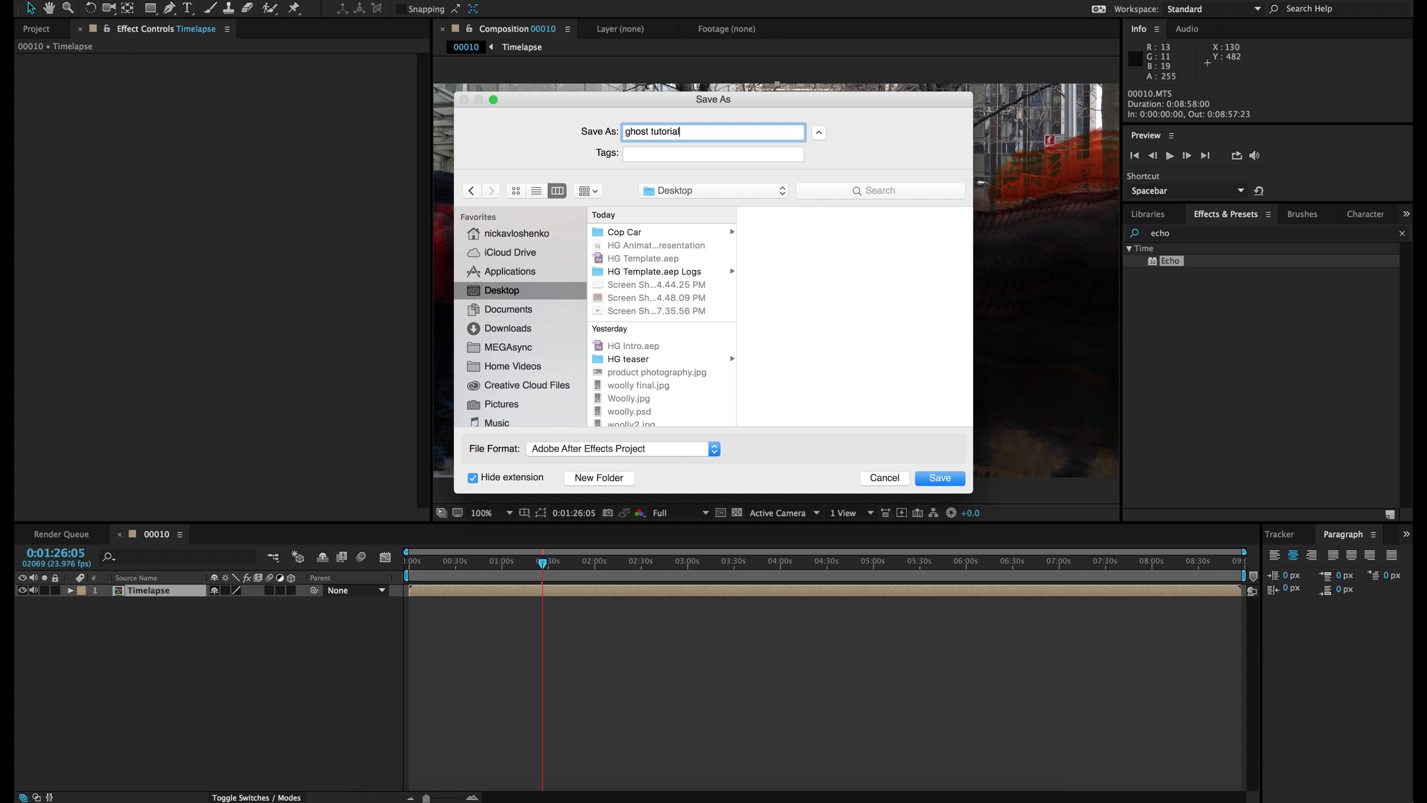
{"action": "key", "text": "Return"}
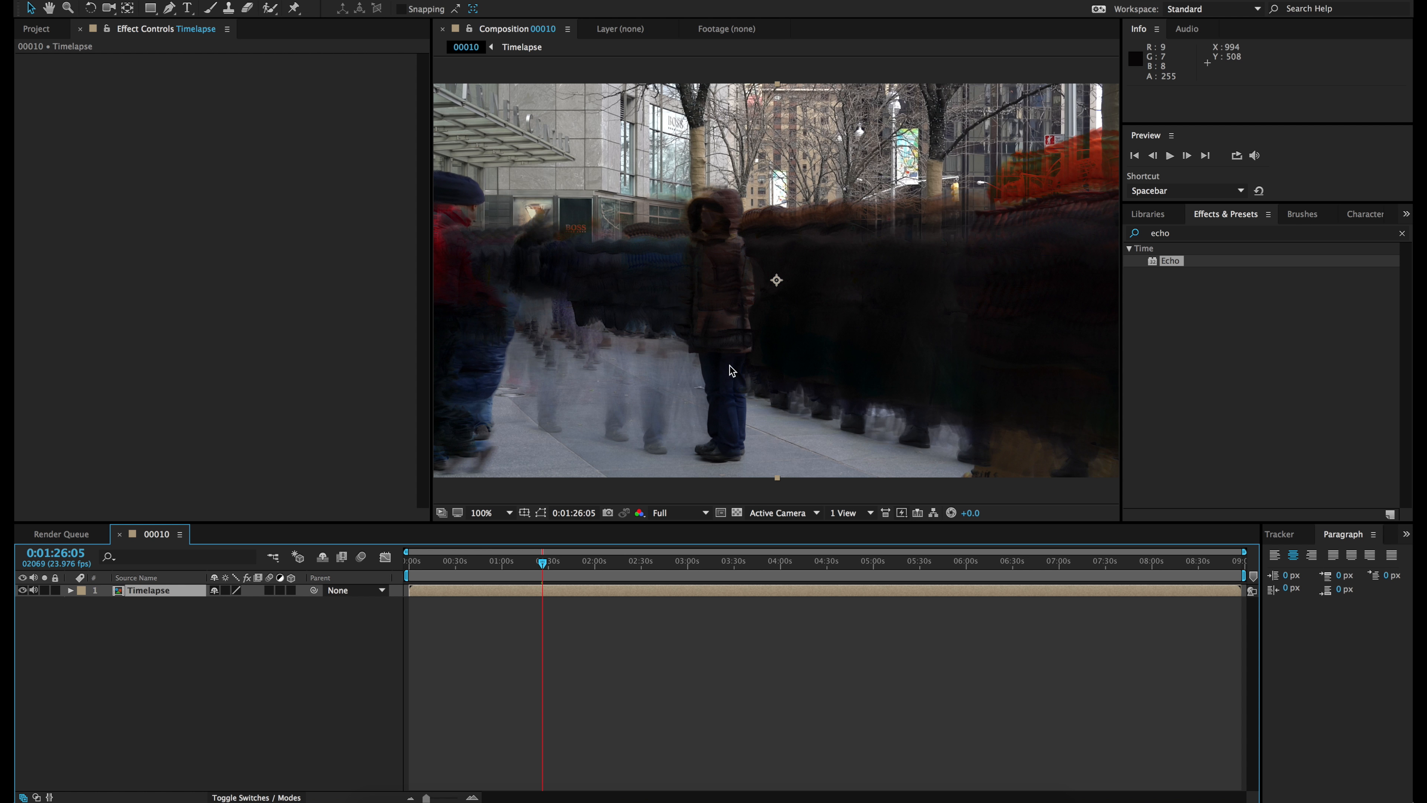
Time-stretch the Timelapse layer with a stretch factor of 5, holding the layer in-point in place
{"action": "right_click", "coordinate": [551, 590]}
{"action": "mouse_move", "coordinate": [640, 358]}
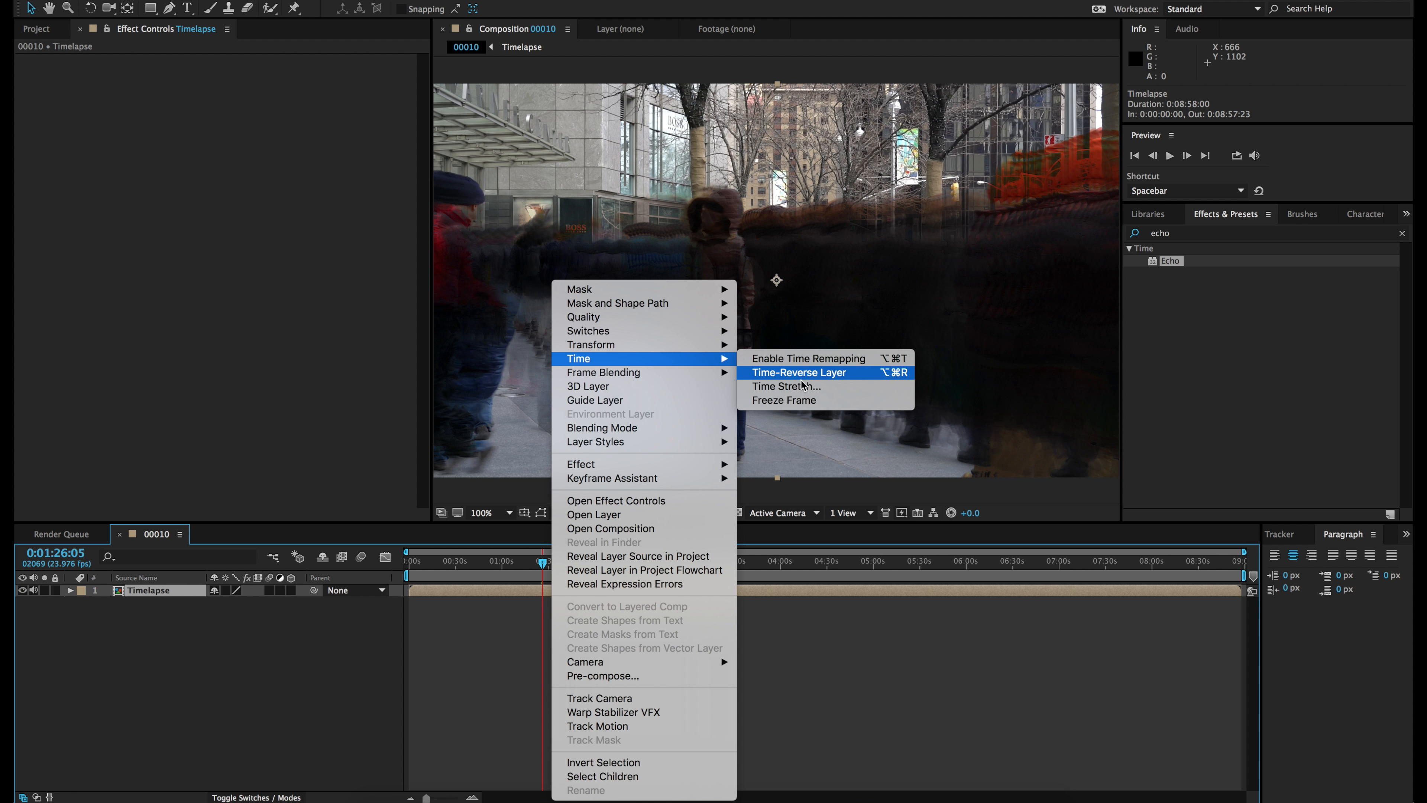
{"action": "left_click", "coordinate": [795, 388]}
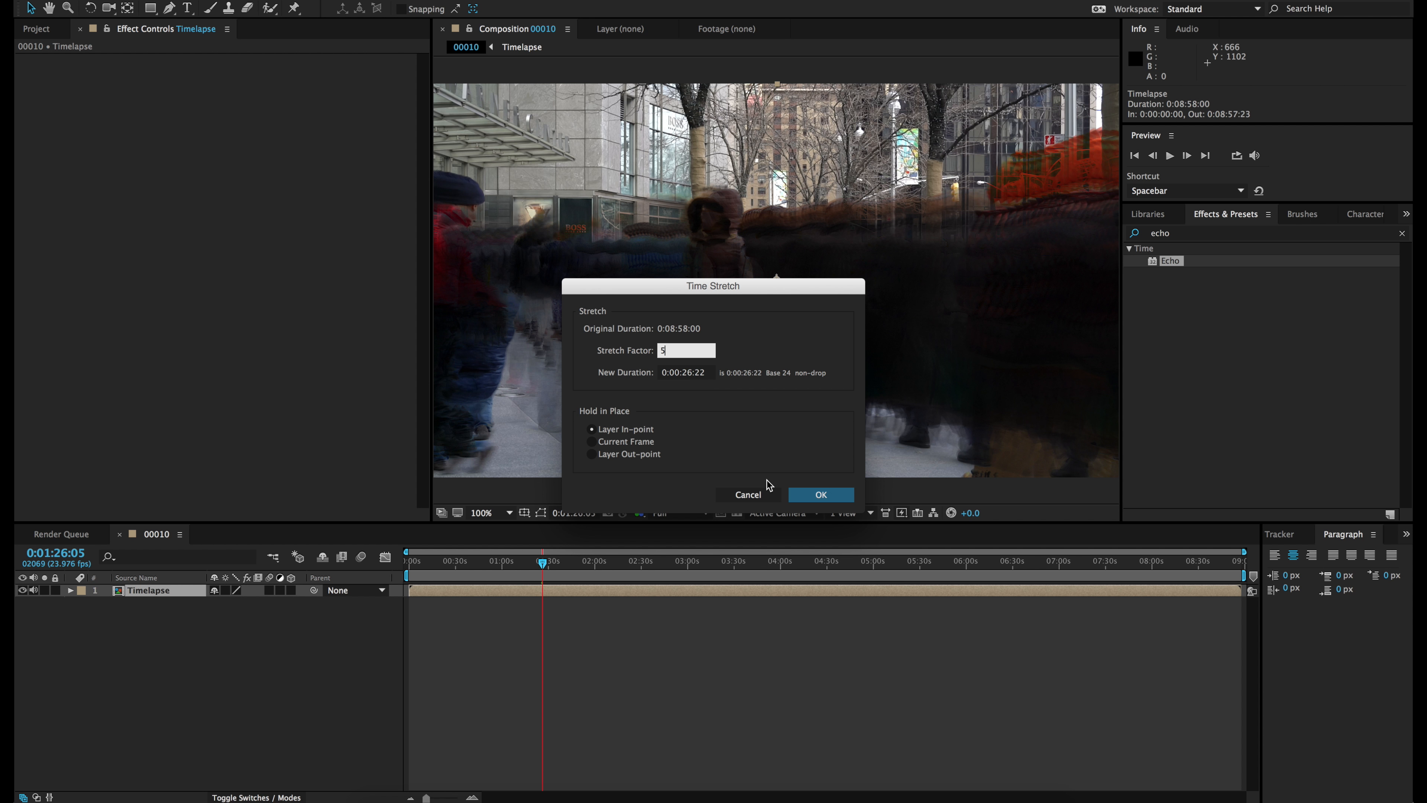
{"action": "left_click", "coordinate": [820, 495]}
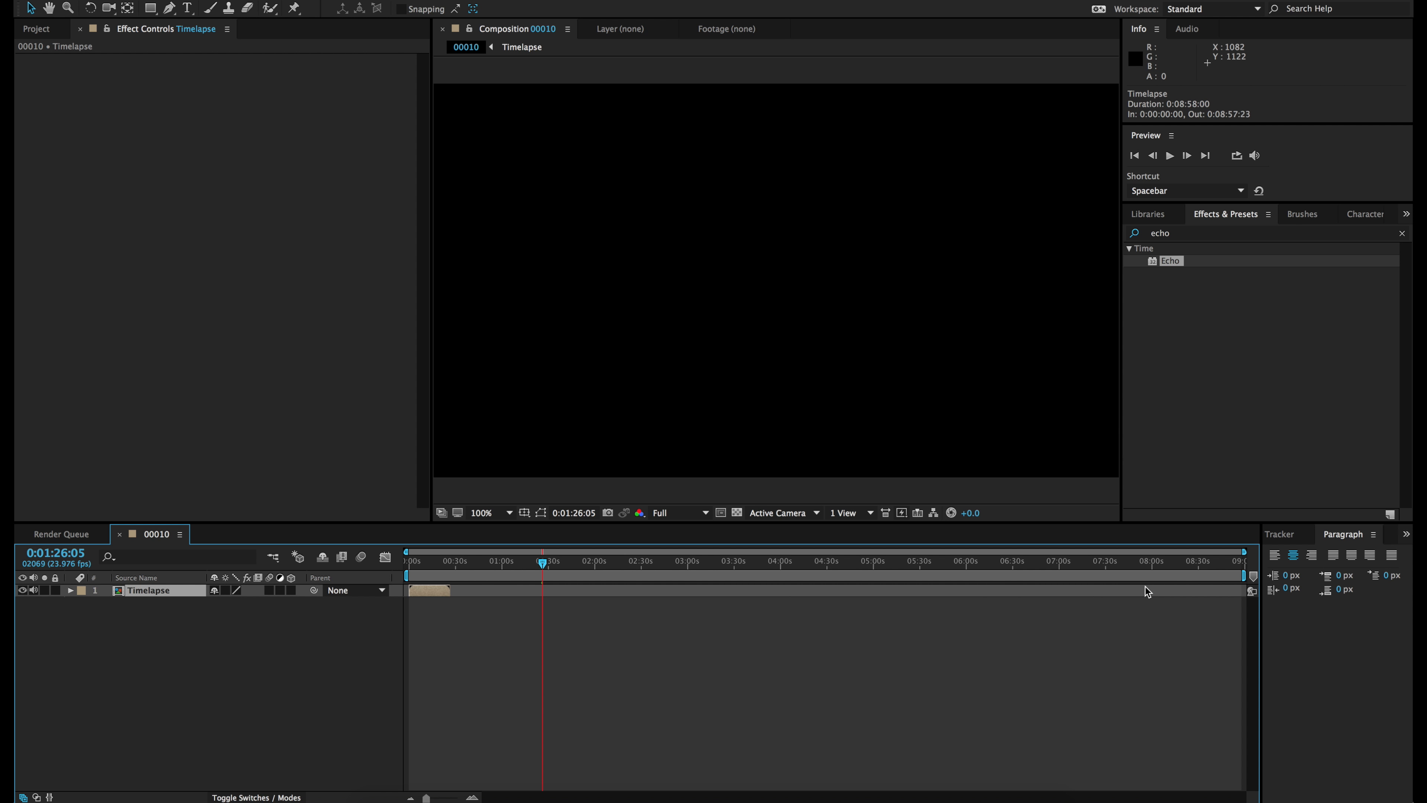
Shorten the work area to the end of the stretched Timelapse layer and trim the composition to it
{"action": "left_click", "coordinate": [720, 576]}
{"action": "left_click_drag", "start_coordinate": [720, 576], "coordinate": [457, 589]}
{"action": "right_click", "coordinate": [438, 578]}
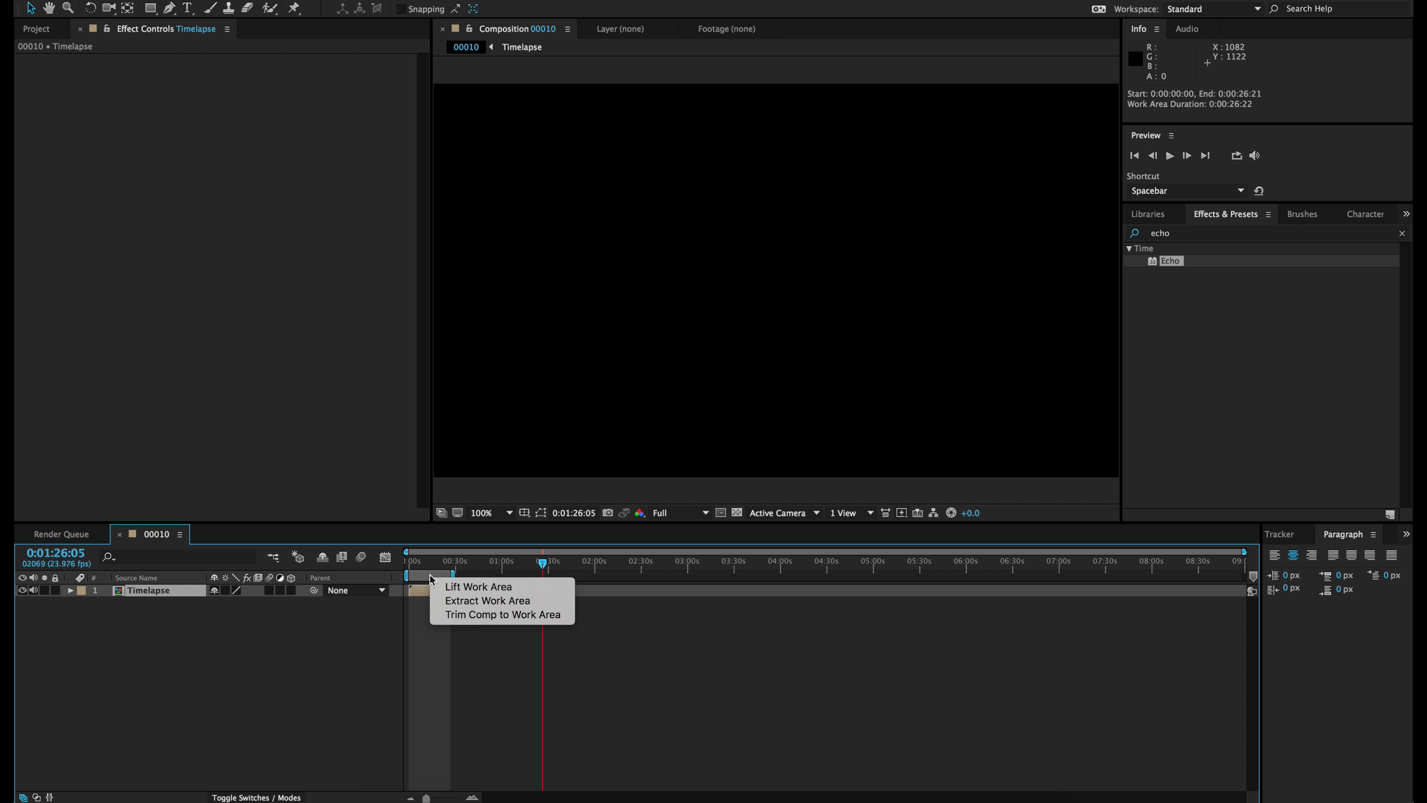
{"action": "left_click", "coordinate": [449, 617]}
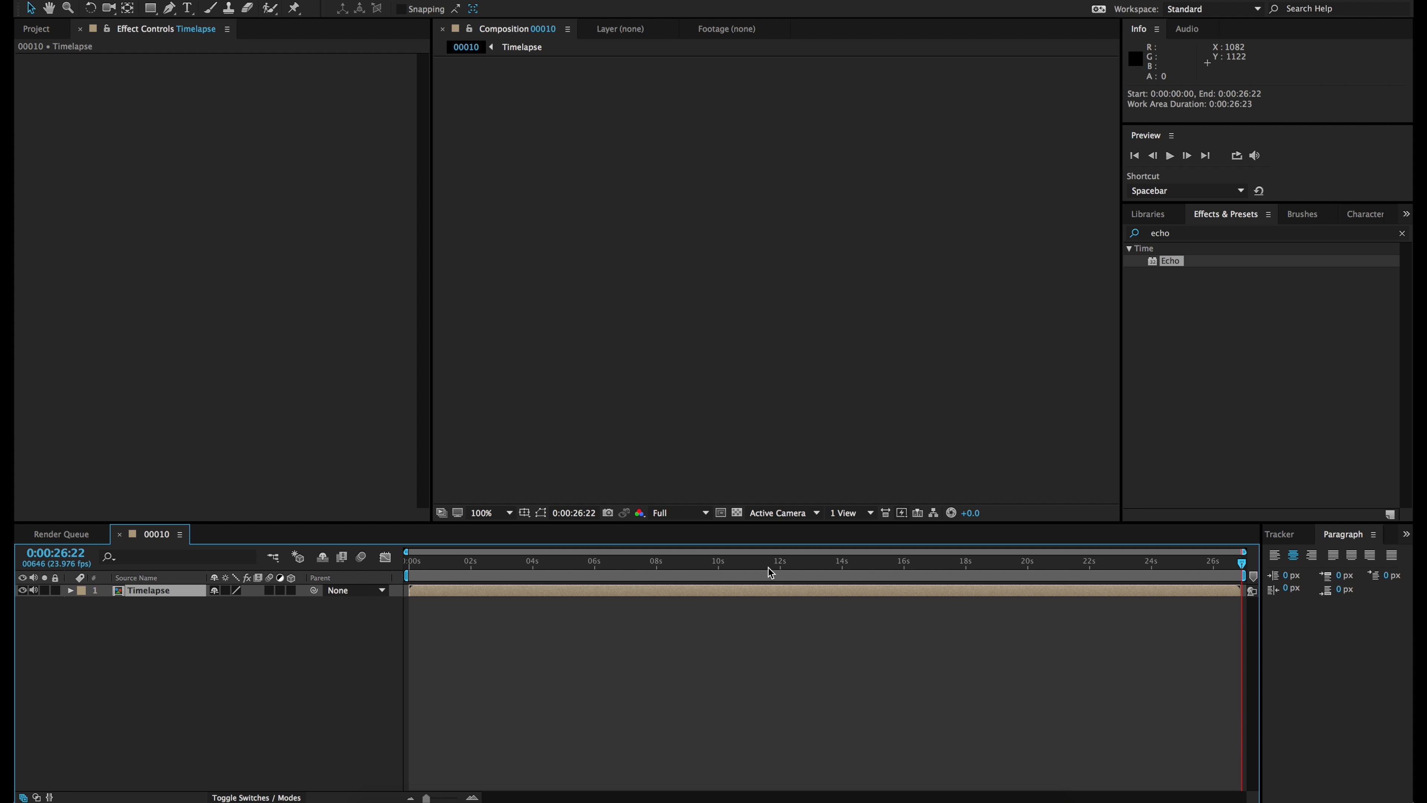
Check the frames at 0:00:05:03 and 0:00:12:11, and open the Timelapse composition with its 00010.MTS layer selected
{"action": "left_click", "coordinate": [568, 560]}
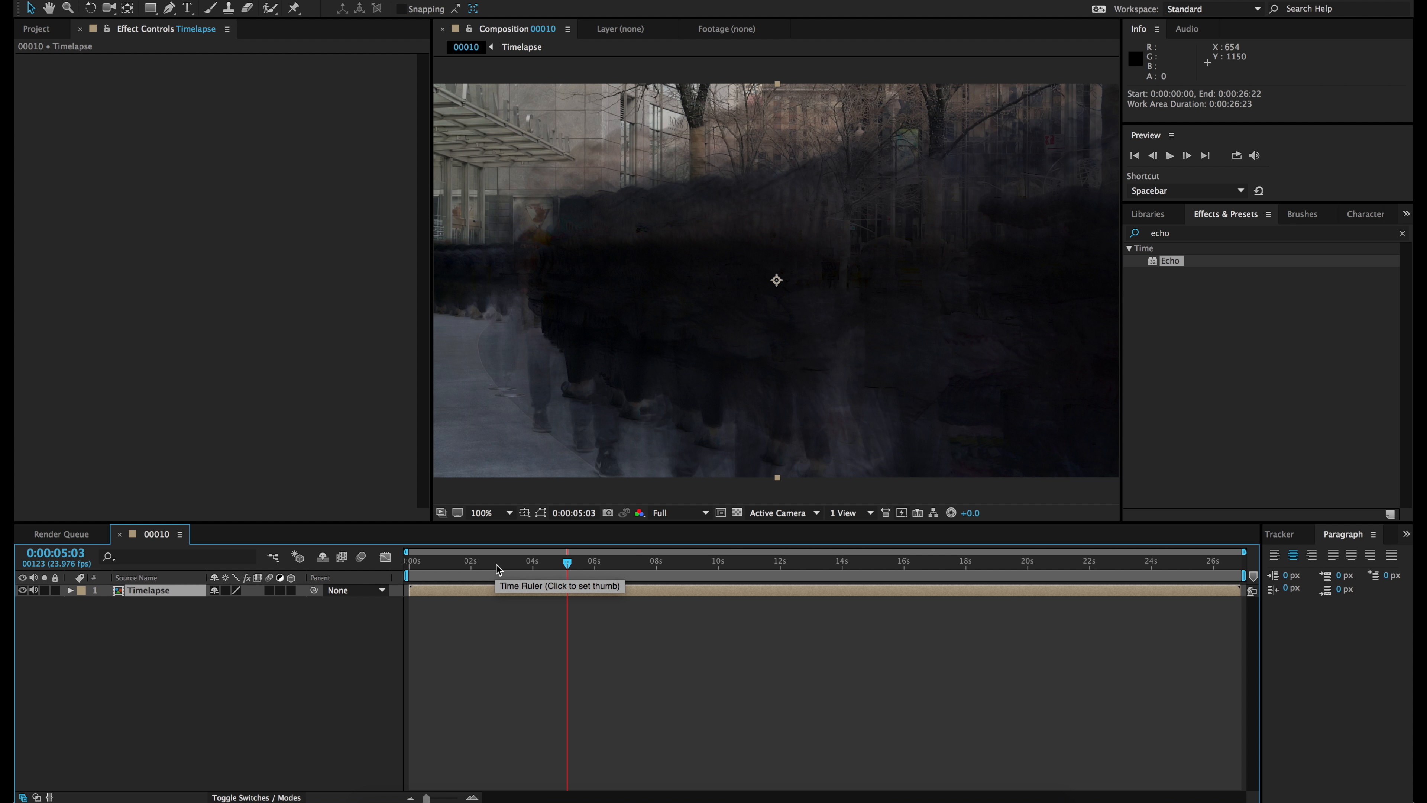
{"action": "left_click", "coordinate": [795, 564]}
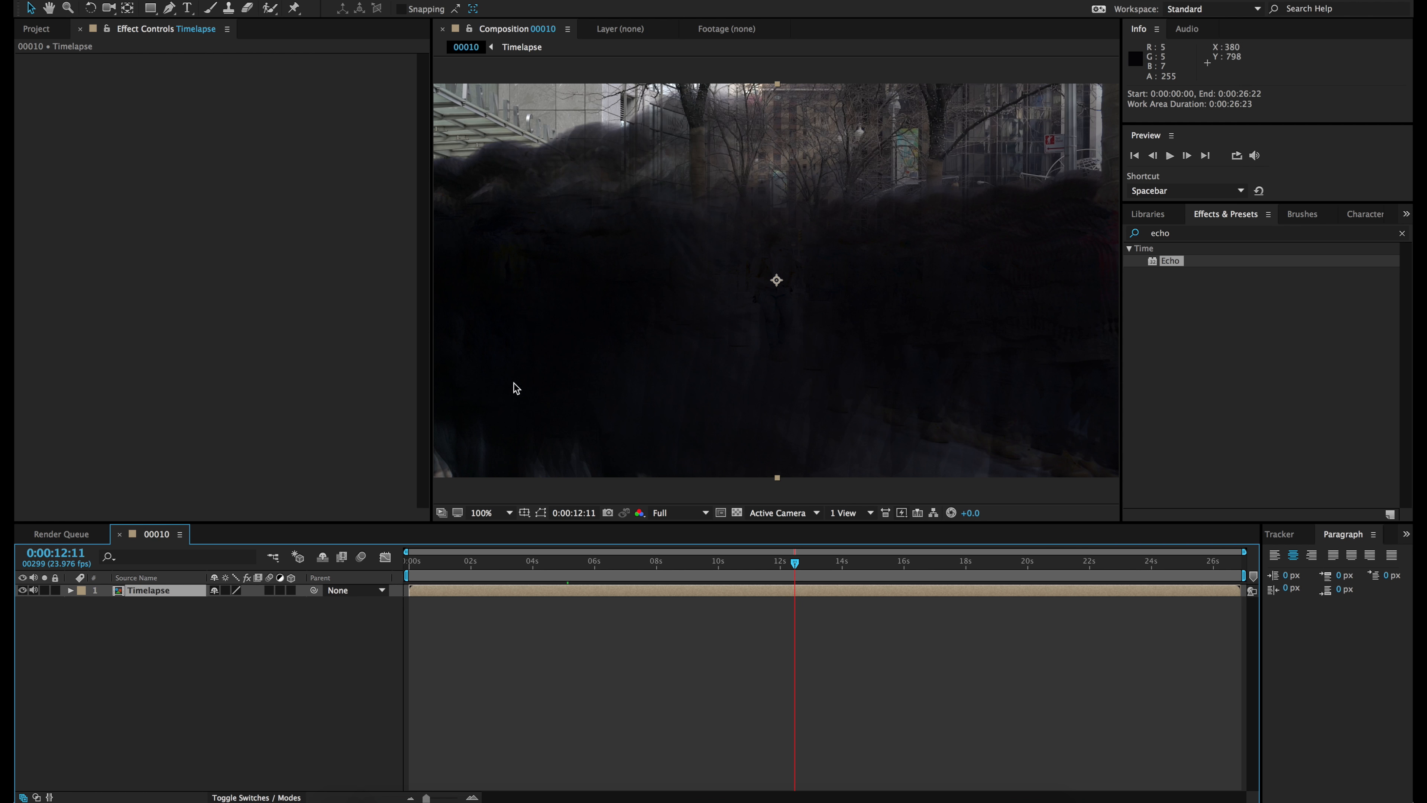
{"action": "double_click", "coordinate": [150, 591]}
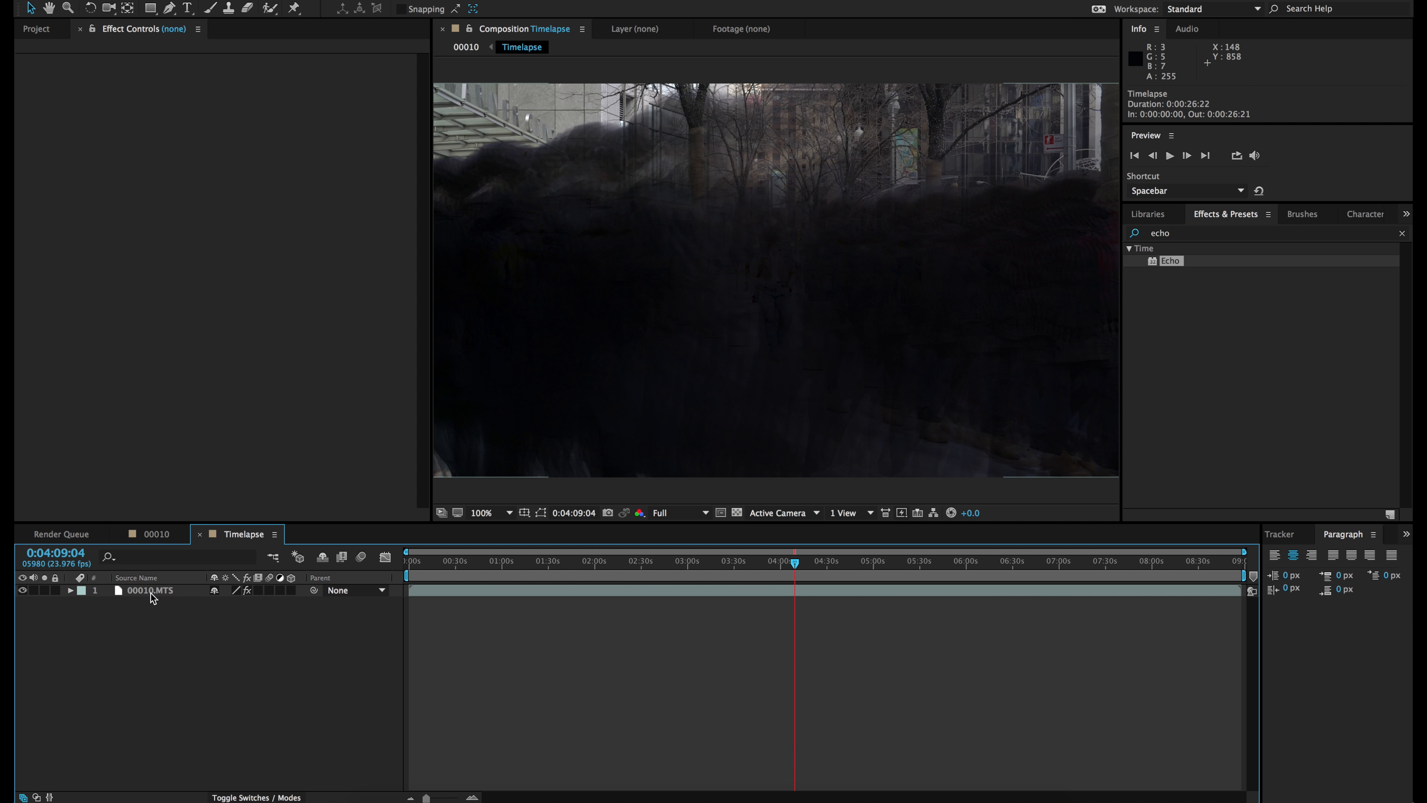
{"action": "left_click", "coordinate": [150, 591]}
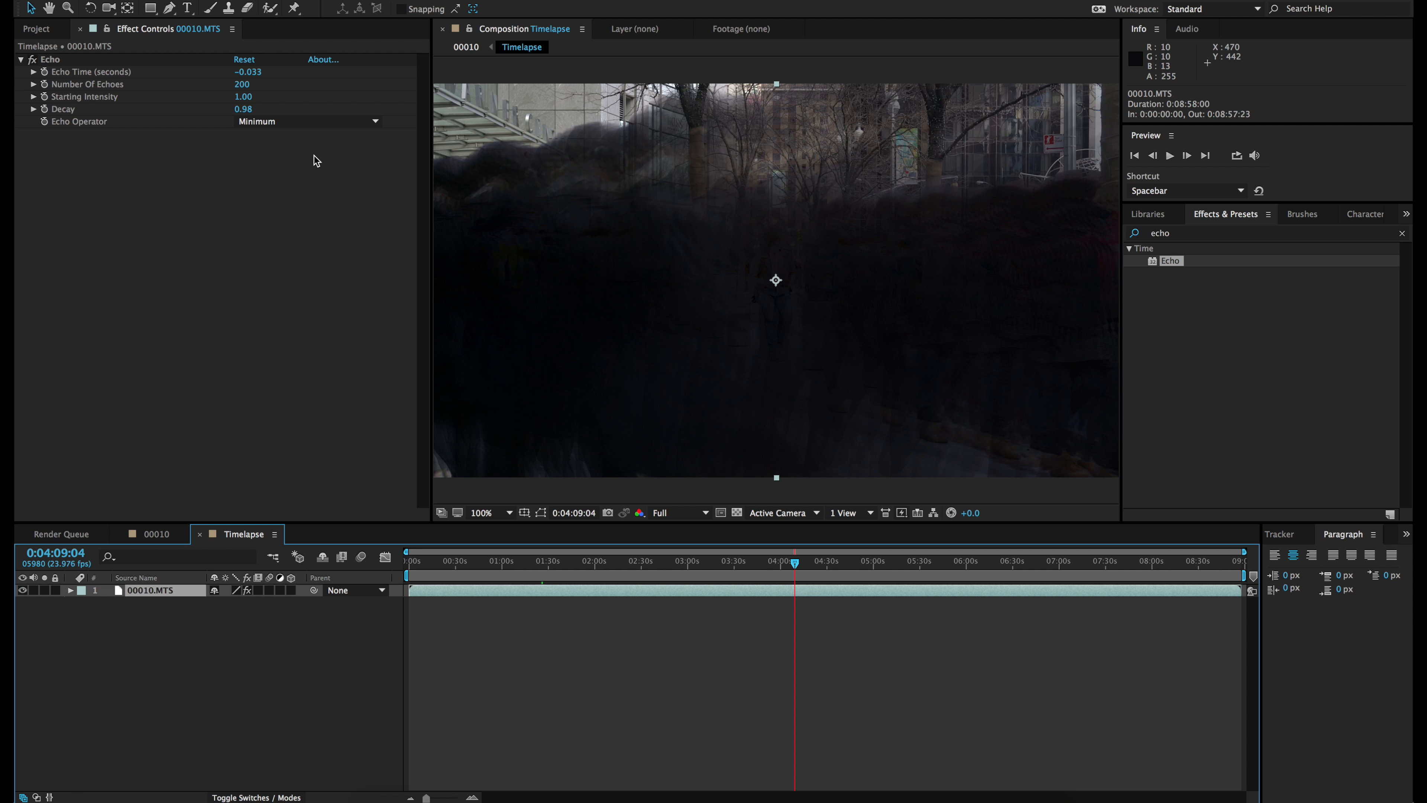
Lower the Echo effect's Decay to 0.95 on the 00010.MTS layer
{"action": "left_click", "coordinate": [243, 109]}
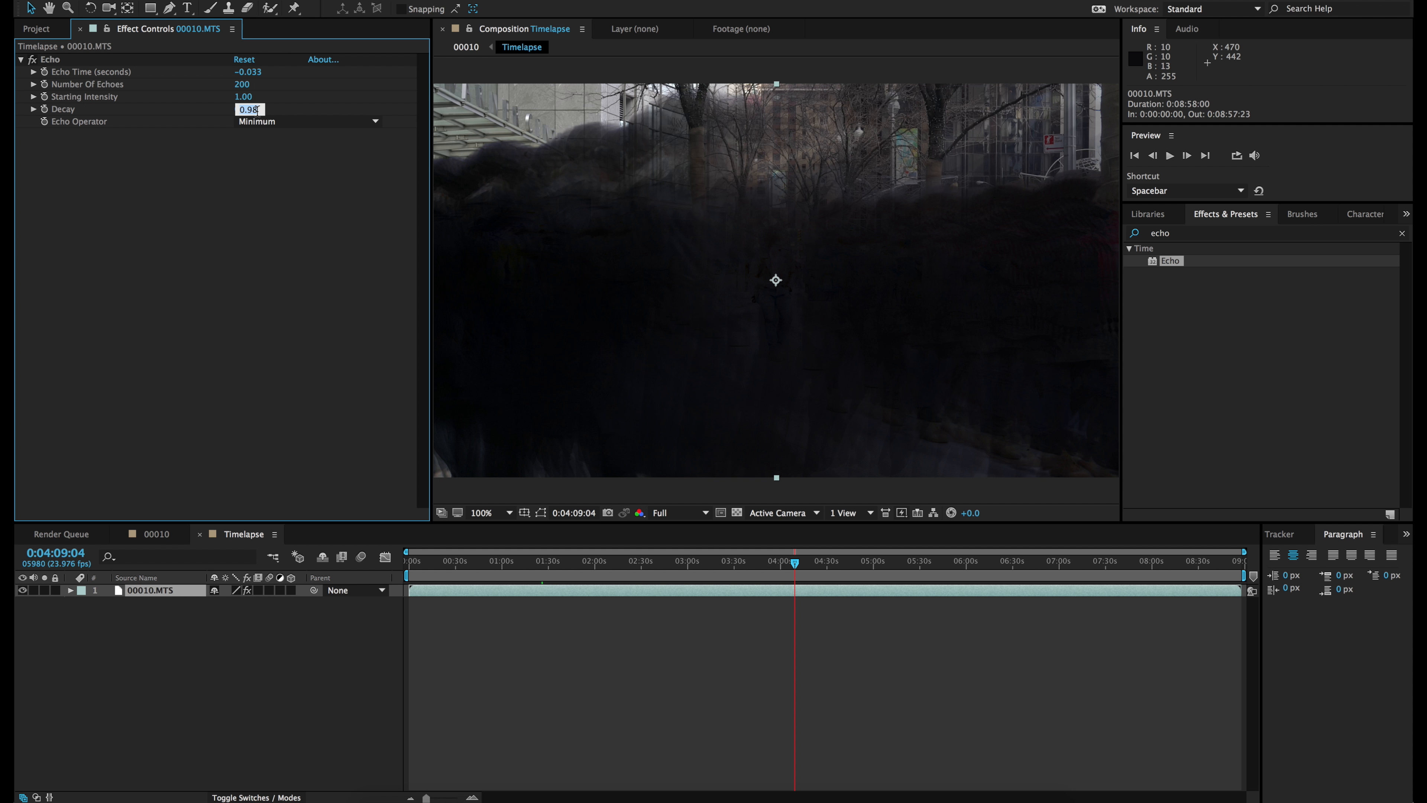
{"action": "left_click", "coordinate": [258, 110]}
{"action": "key", "text": "BackSpace"}
{"action": "type", "text": "5"}
{"action": "key", "text": "Return"}
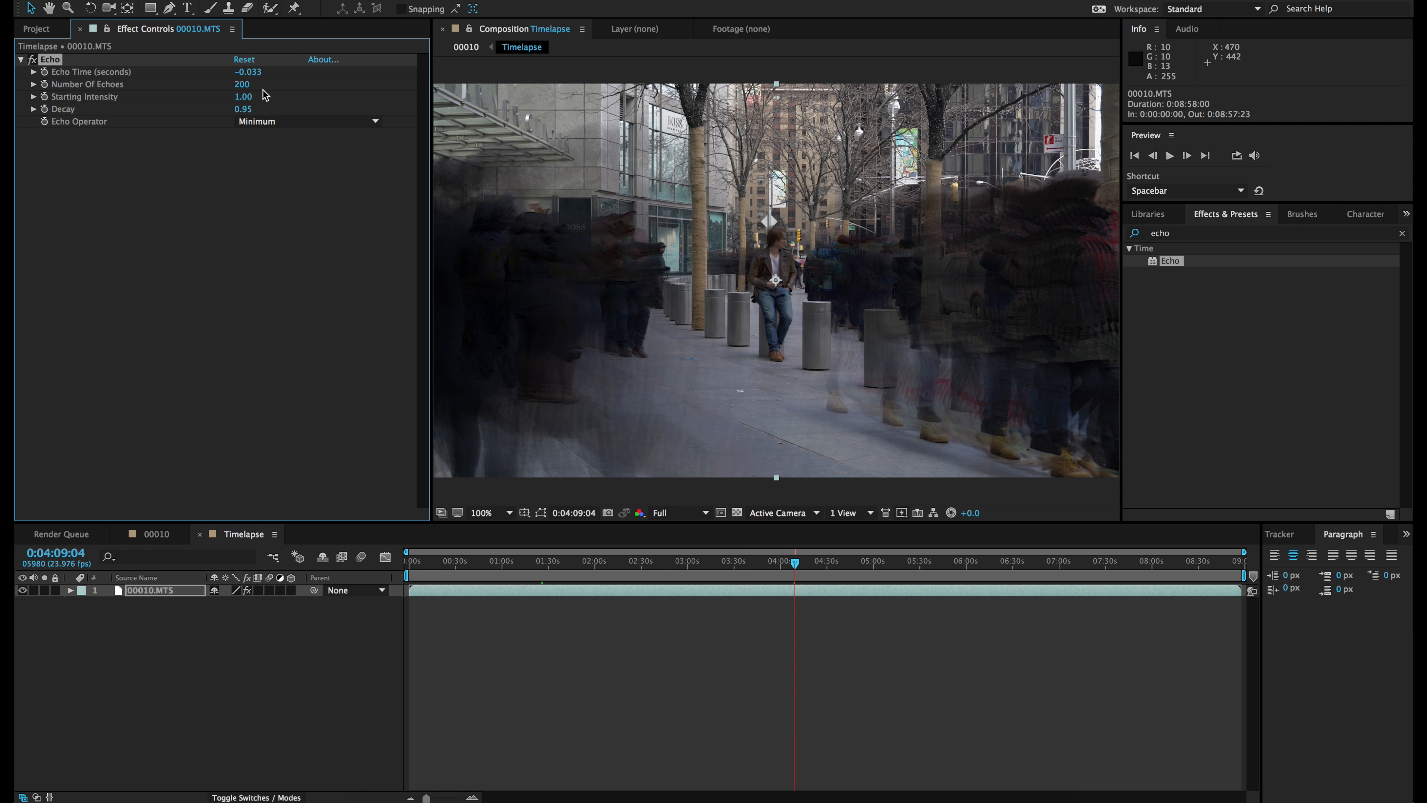
Set the Echo effect's Decay to 0.96
{"action": "left_click", "coordinate": [246, 111]}
{"action": "key", "text": "Right"}
{"action": "key", "text": "BackSpace"}
{"action": "type", "text": "6"}
{"action": "key", "text": "Return"}
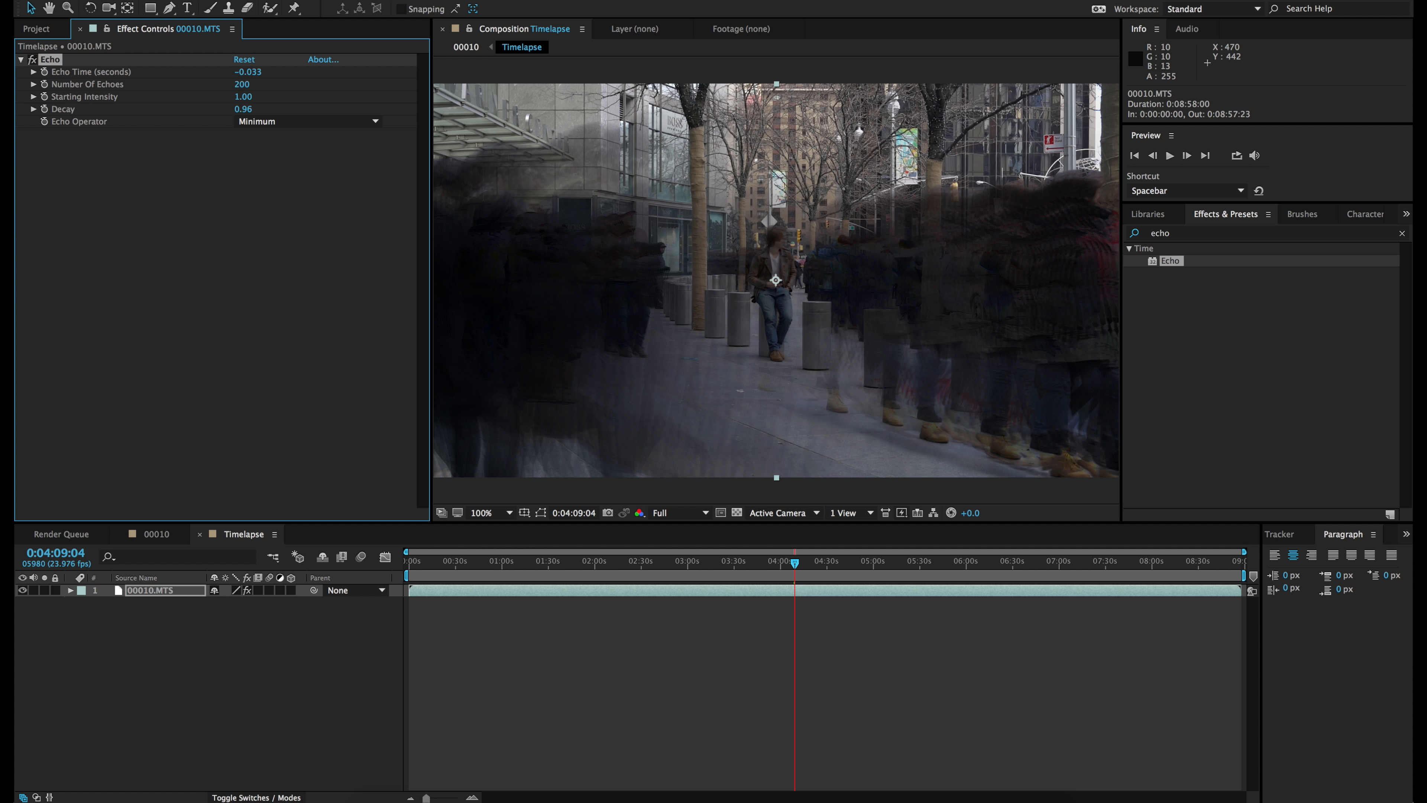
Set the Echo effect's Echo Time to -0.040 seconds
{"action": "left_click", "coordinate": [298, 162]}
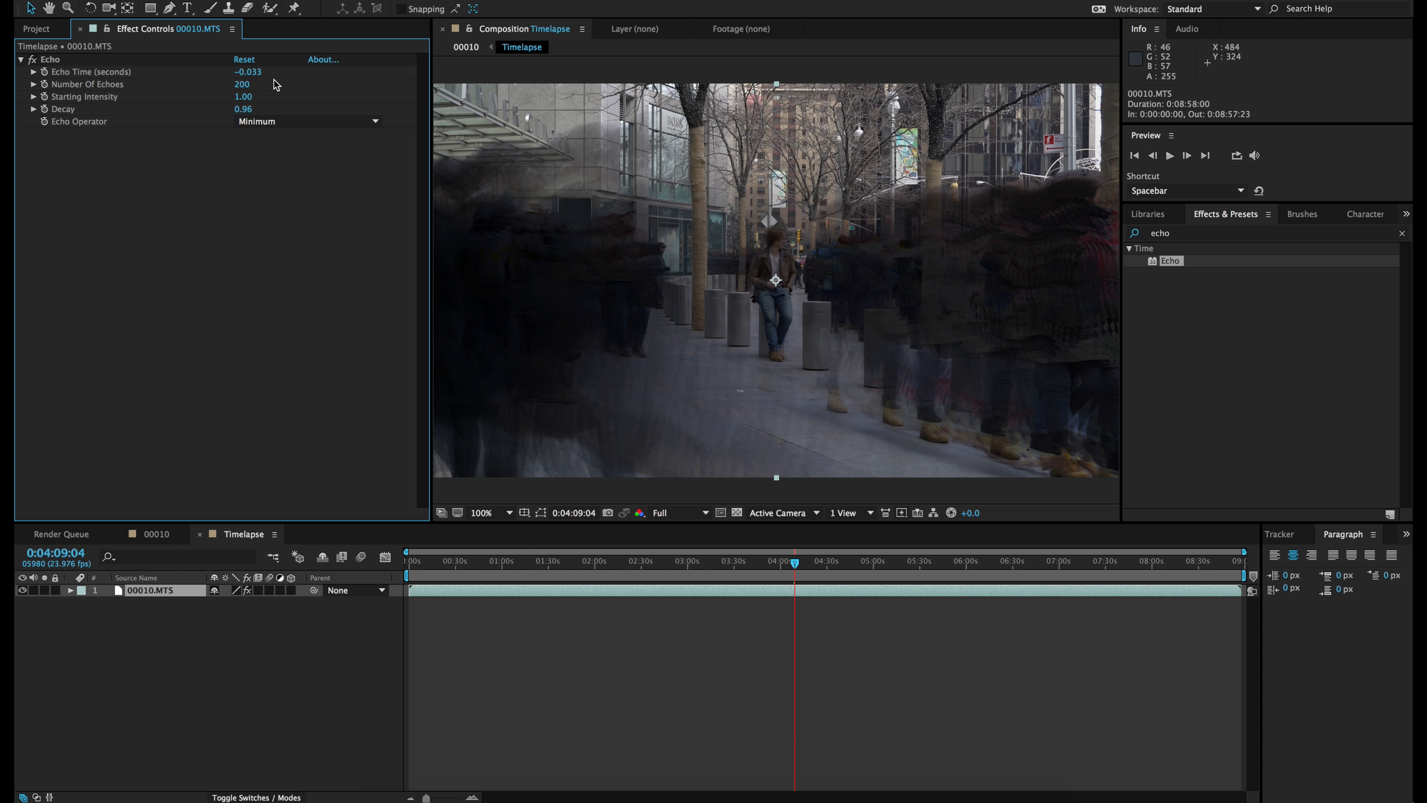
{"action": "left_click", "coordinate": [257, 73]}
{"action": "key", "text": "Right"}
{"action": "key", "text": "BackSpace"}
{"action": "key", "text": "BackSpace"}
{"action": "key", "text": "BackSpace"}
{"action": "key", "text": "Return"}
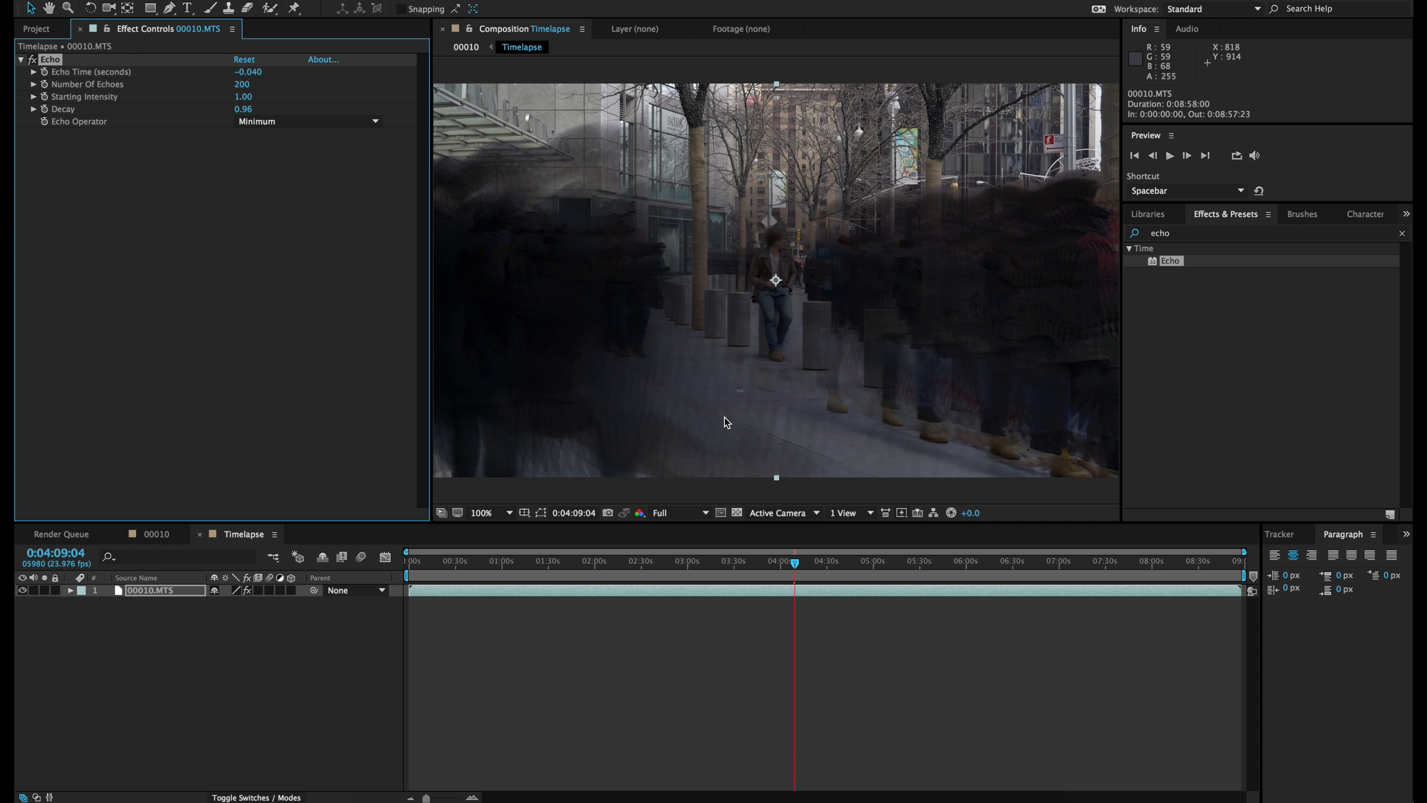
Return to the 00010 composition and add an adjustment layer named CC above the Timelapse layer
{"action": "left_click", "coordinate": [156, 535]}
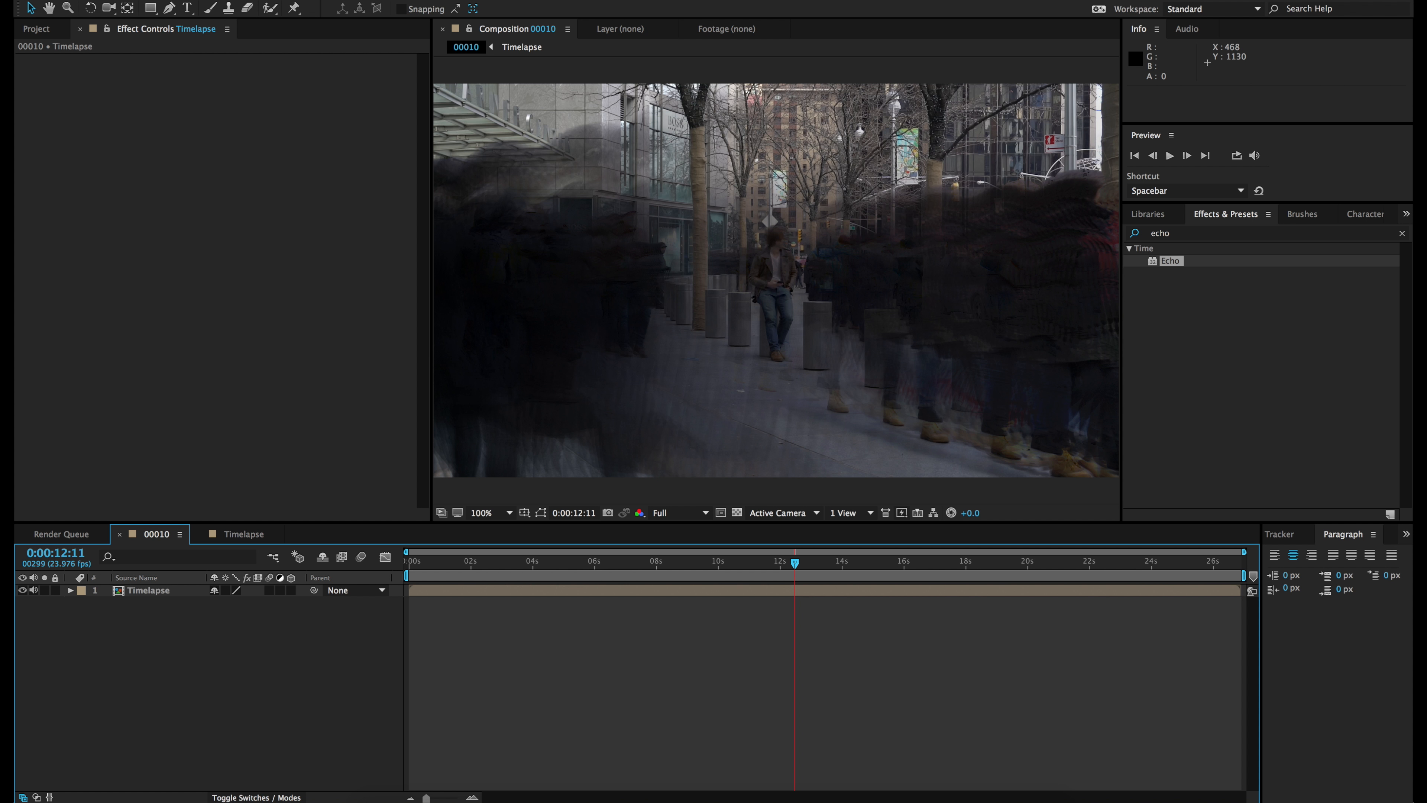
{"action": "left_click", "coordinate": [284, 0]}
{"action": "mouse_move", "coordinate": [292, 1]}
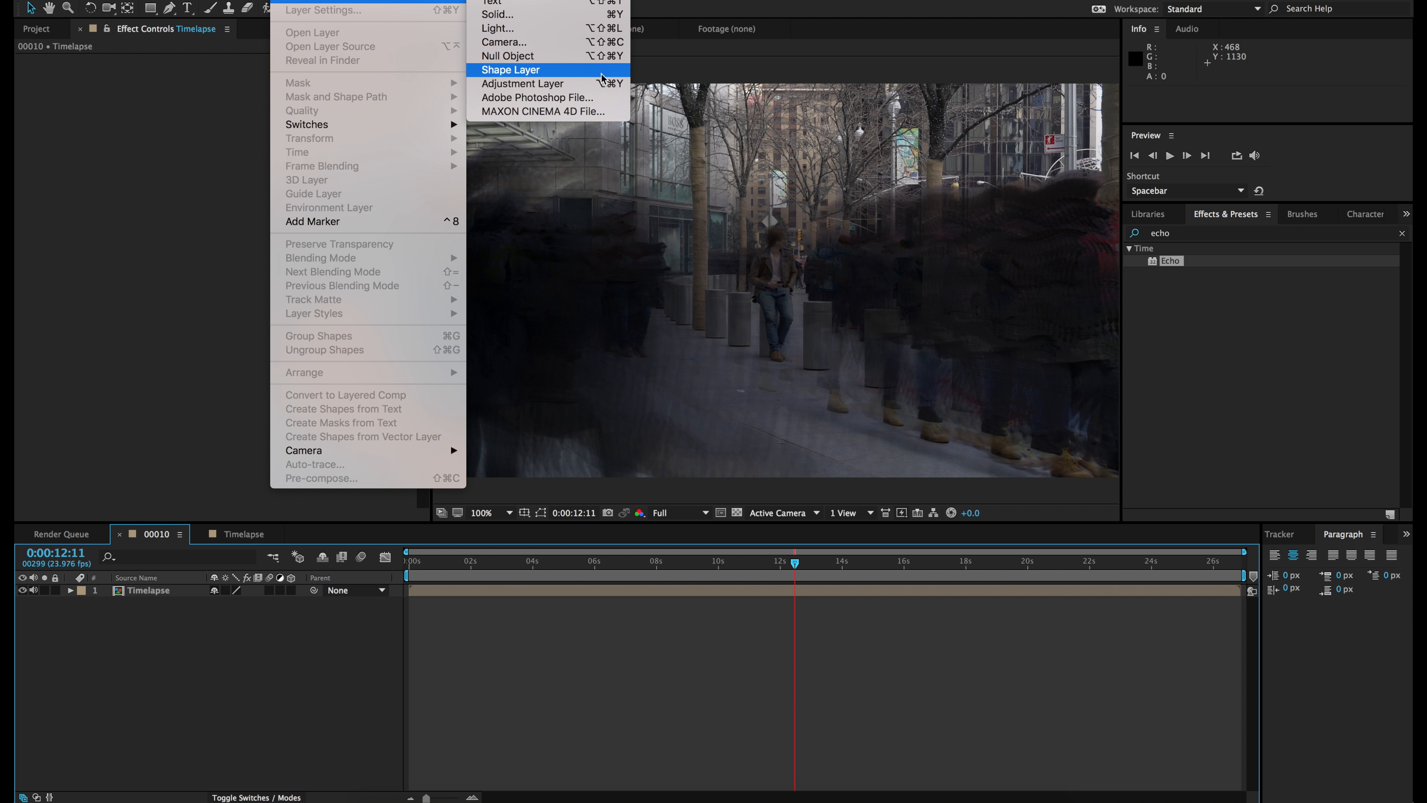
{"action": "left_click", "coordinate": [523, 83]}
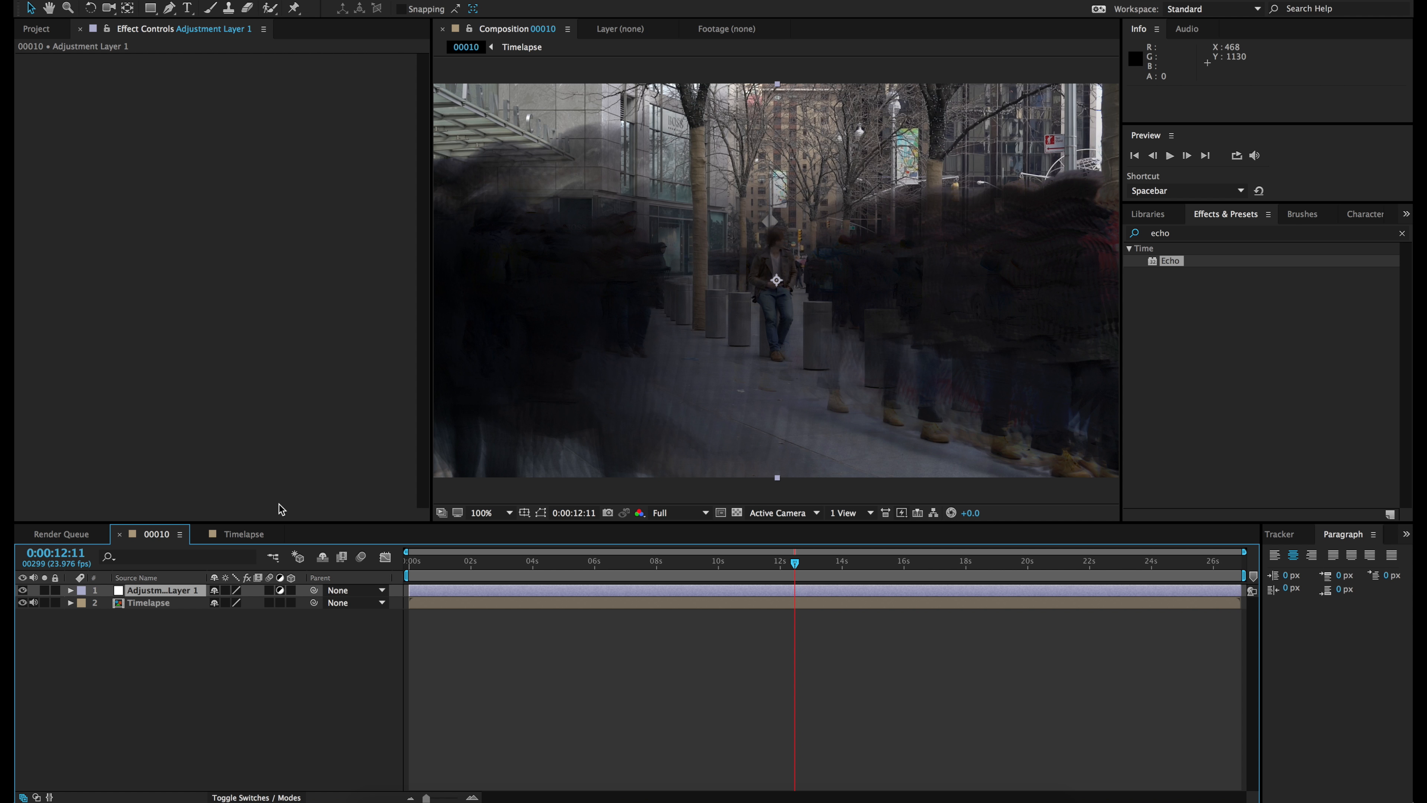
{"action": "key", "text": "Return"}
{"action": "type", "text": "CC"}
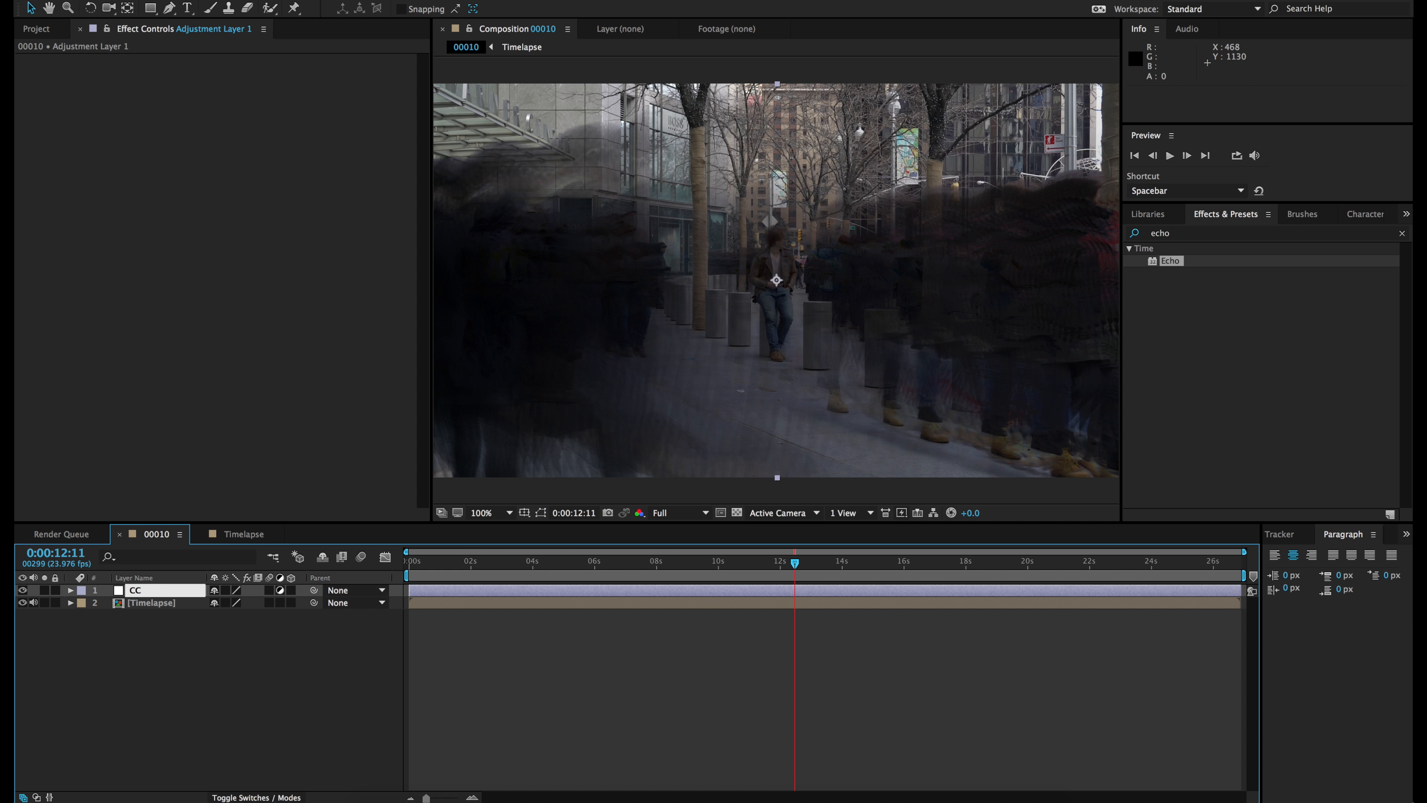
{"action": "key", "text": "Return"}
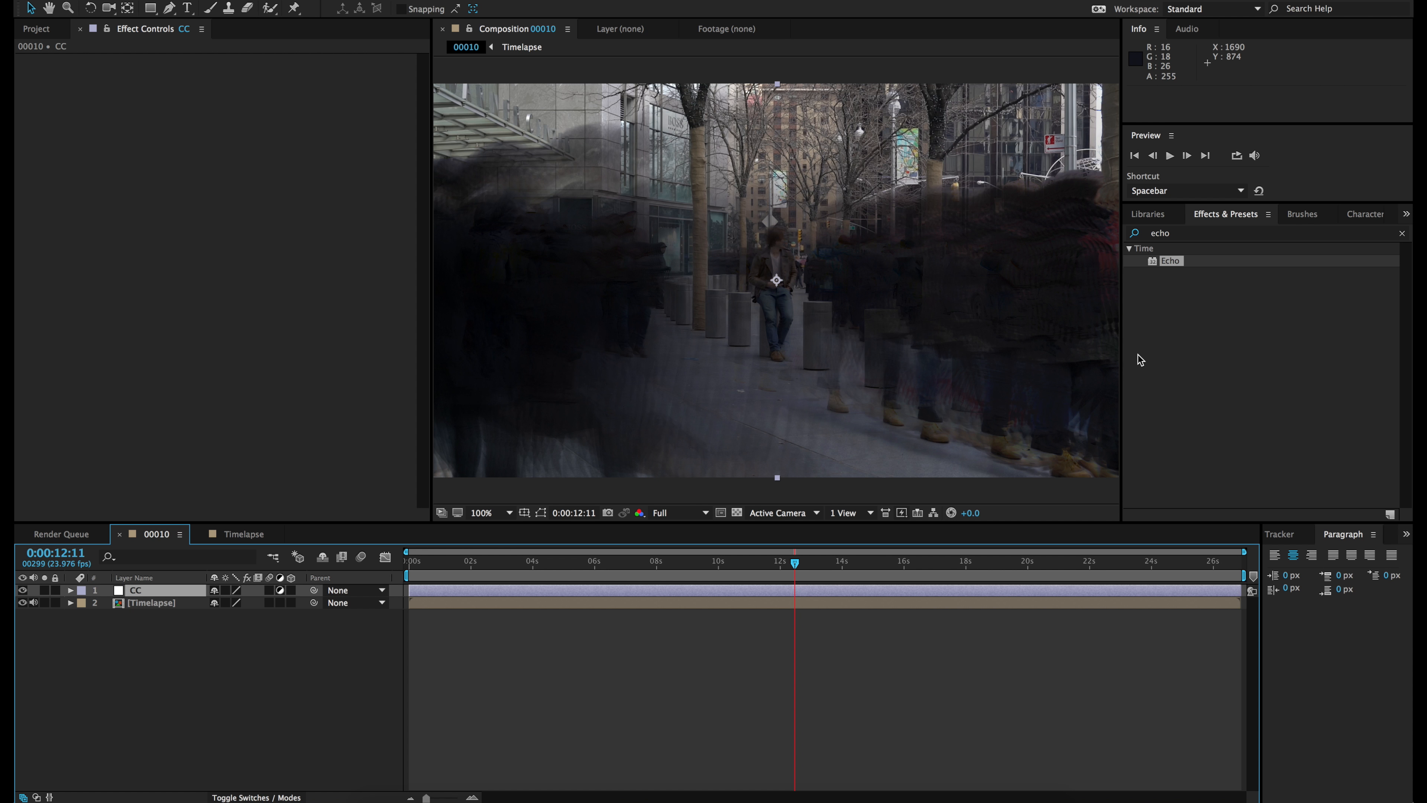
Apply a Photo Filter effect to the CC layer, keeping Warming Filter (85), and set its Density to 20%
{"action": "left_click", "coordinate": [1187, 233]}
{"action": "key", "text": "BackSpace"}
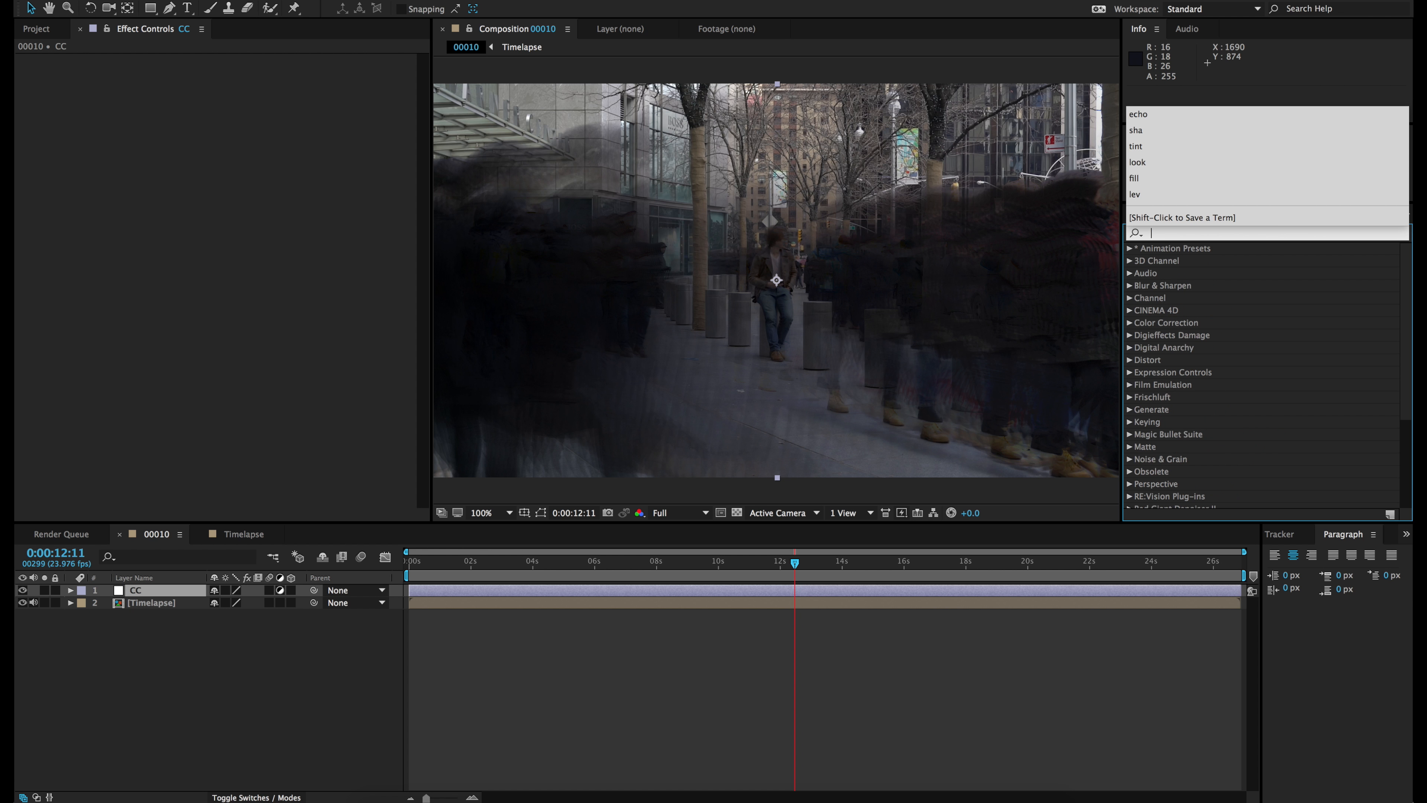
{"action": "type", "text": "fil"}
{"action": "left_click", "coordinate": [1174, 340]}
{"action": "left_click_drag", "start_coordinate": [1175, 348], "coordinate": [806, 595]}
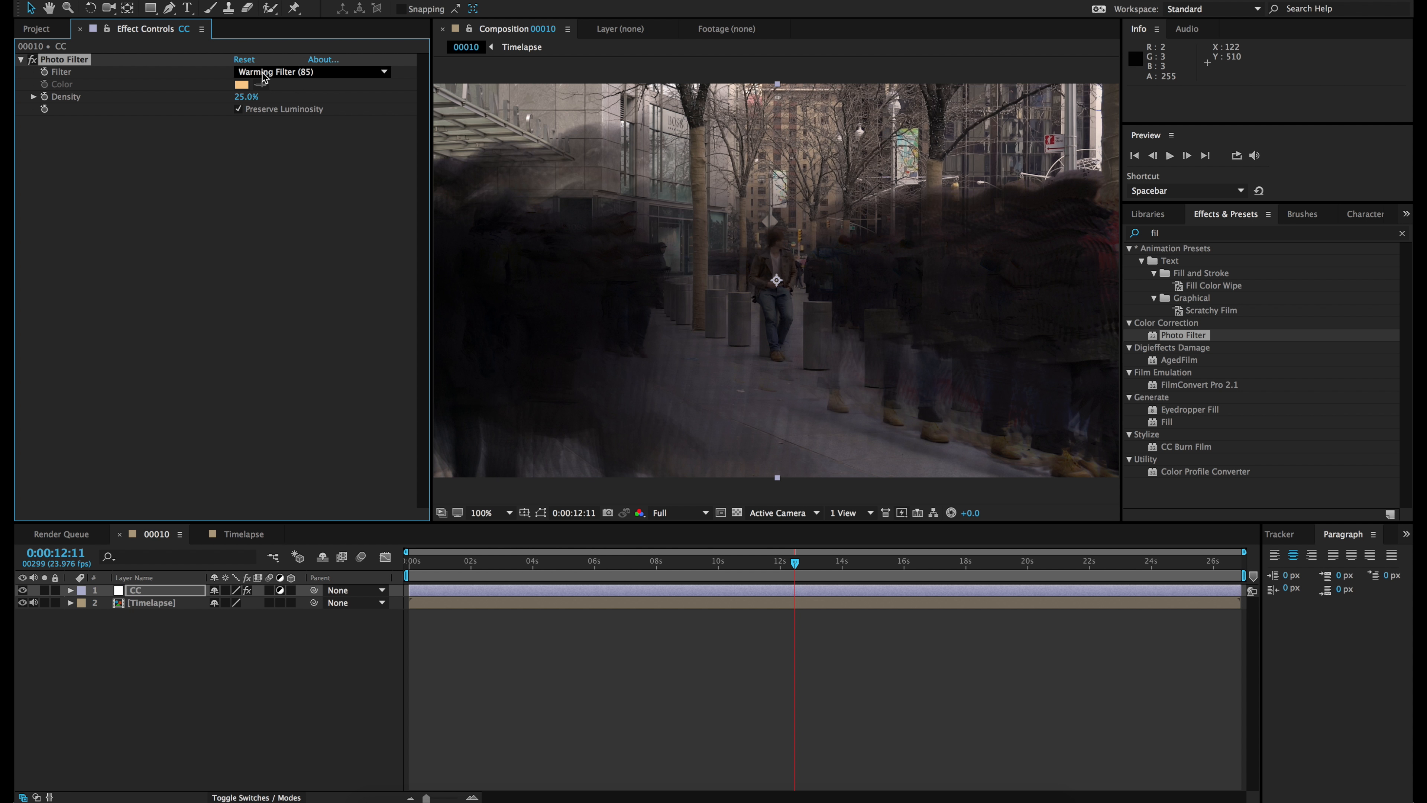
{"action": "left_click", "coordinate": [237, 98]}
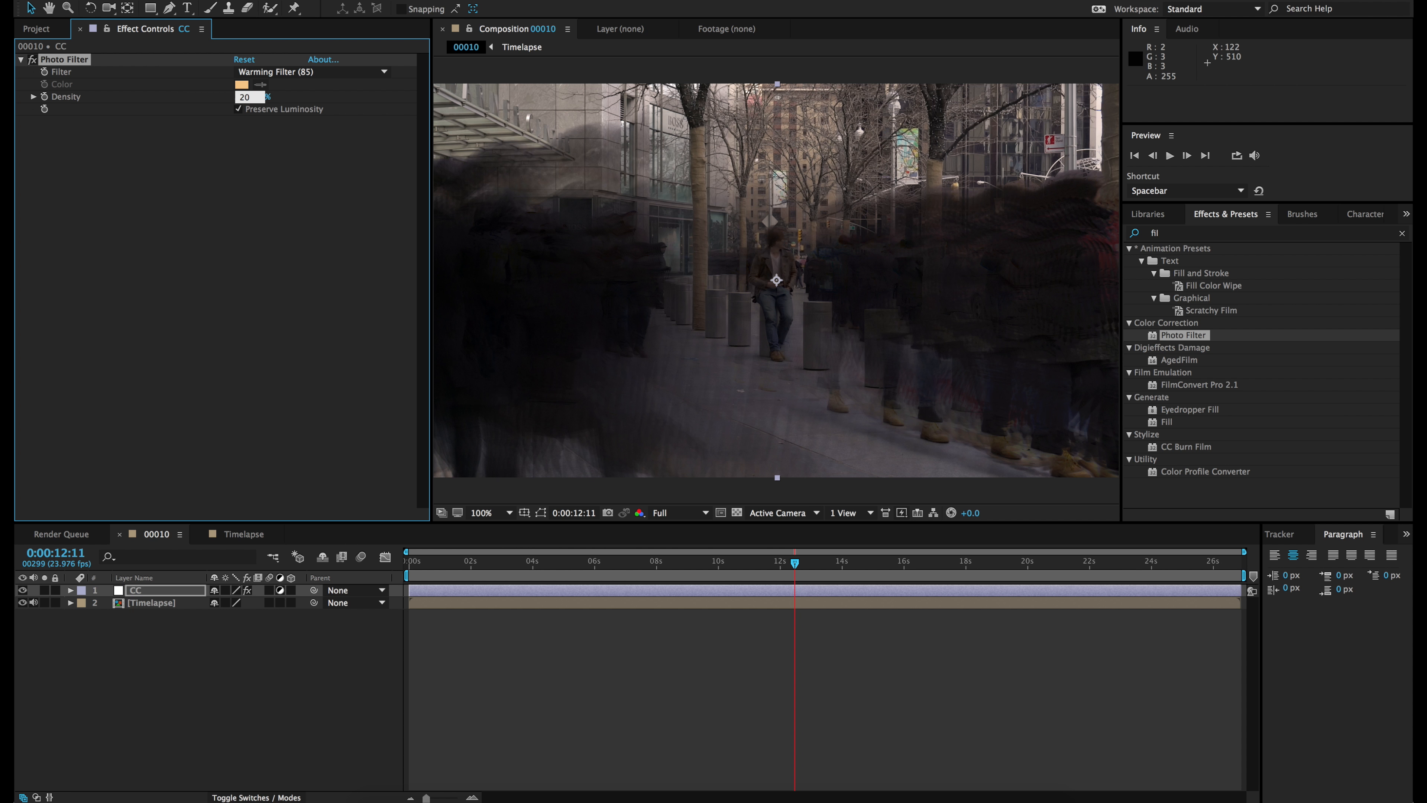
{"action": "key", "text": "Return"}
{"action": "left_click", "coordinate": [173, 679]}
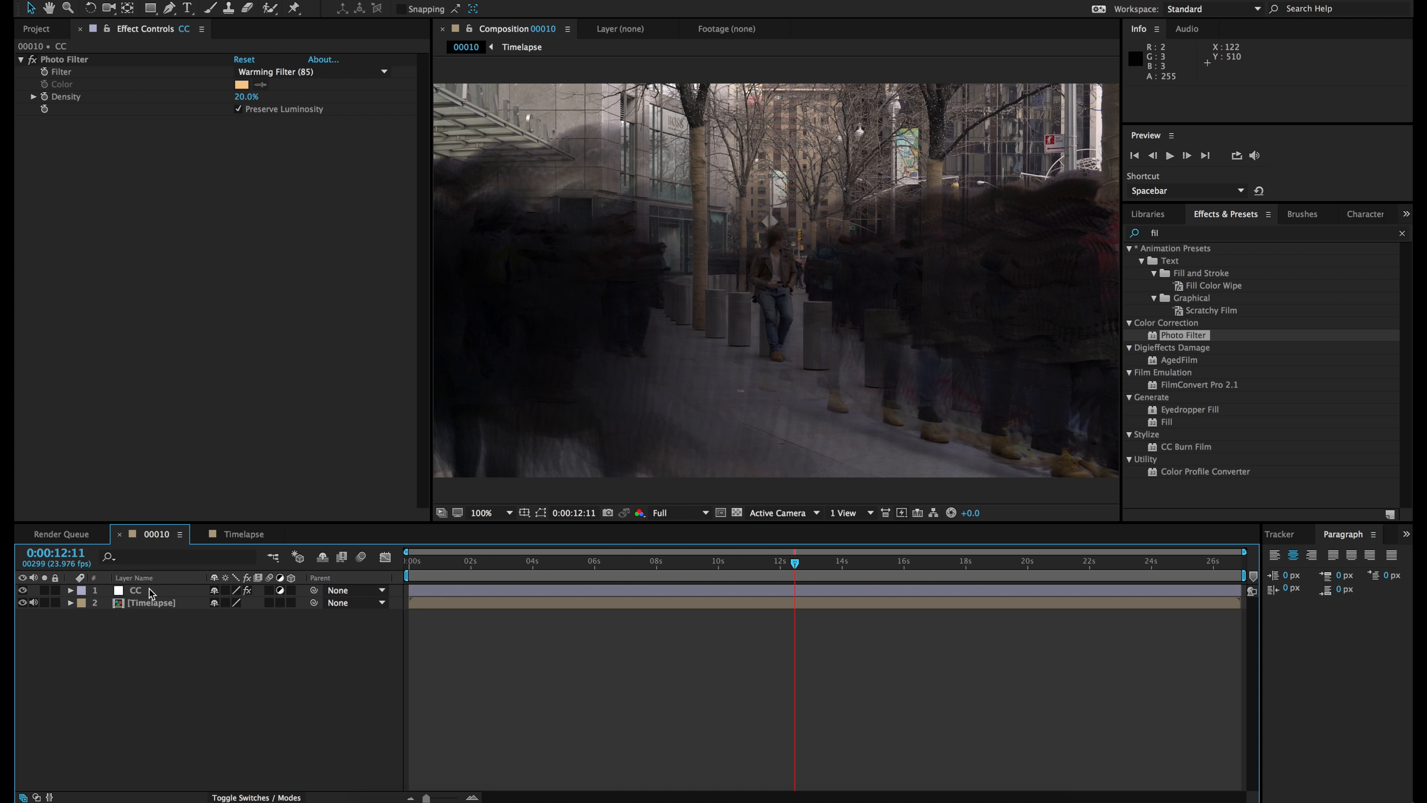
Search the Mac's files for "cropping", import Anamorphic_Croppings.png and place it above the CC layer in the 00010 composition
{"action": "left_click", "coordinate": [35, 29]}
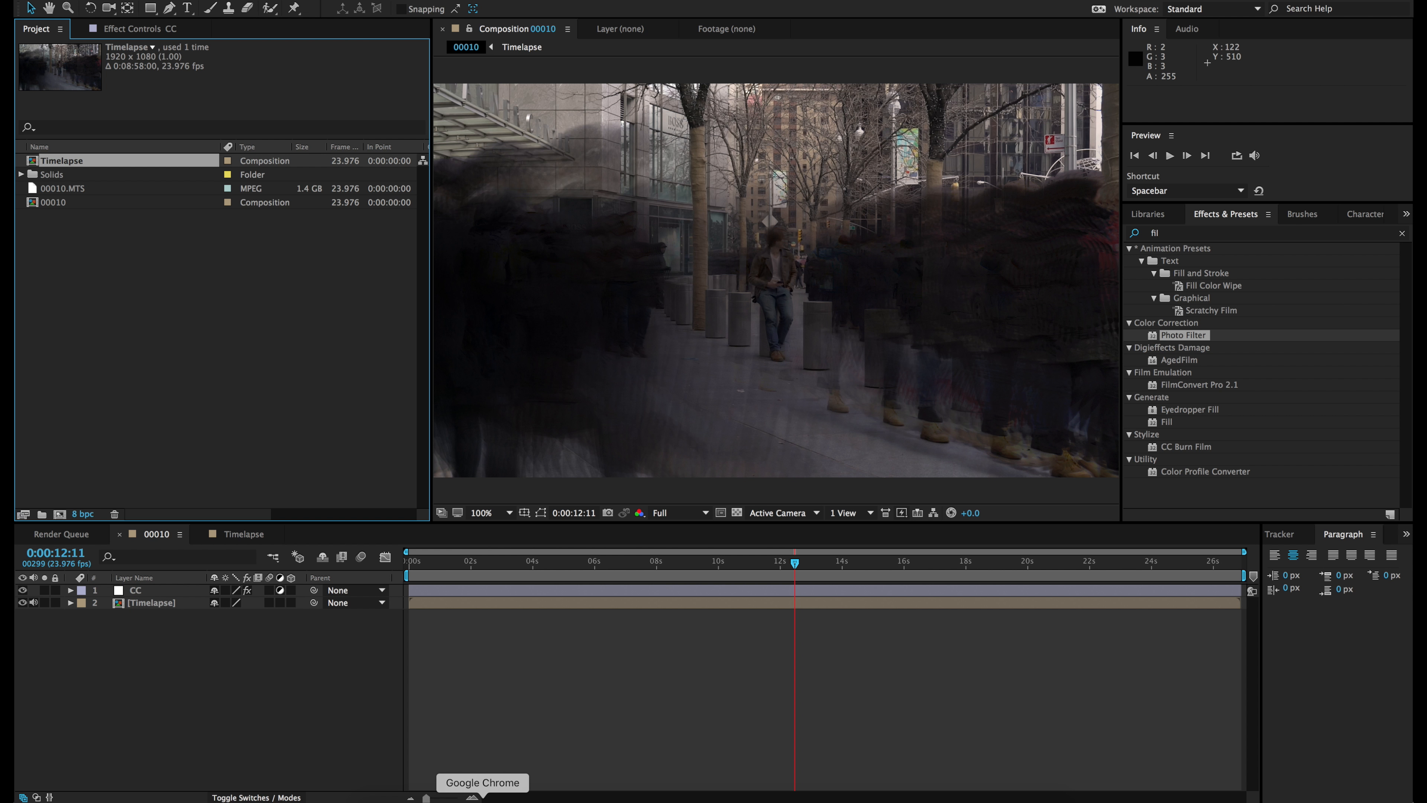
{"action": "left_click", "coordinate": [380, 798]}
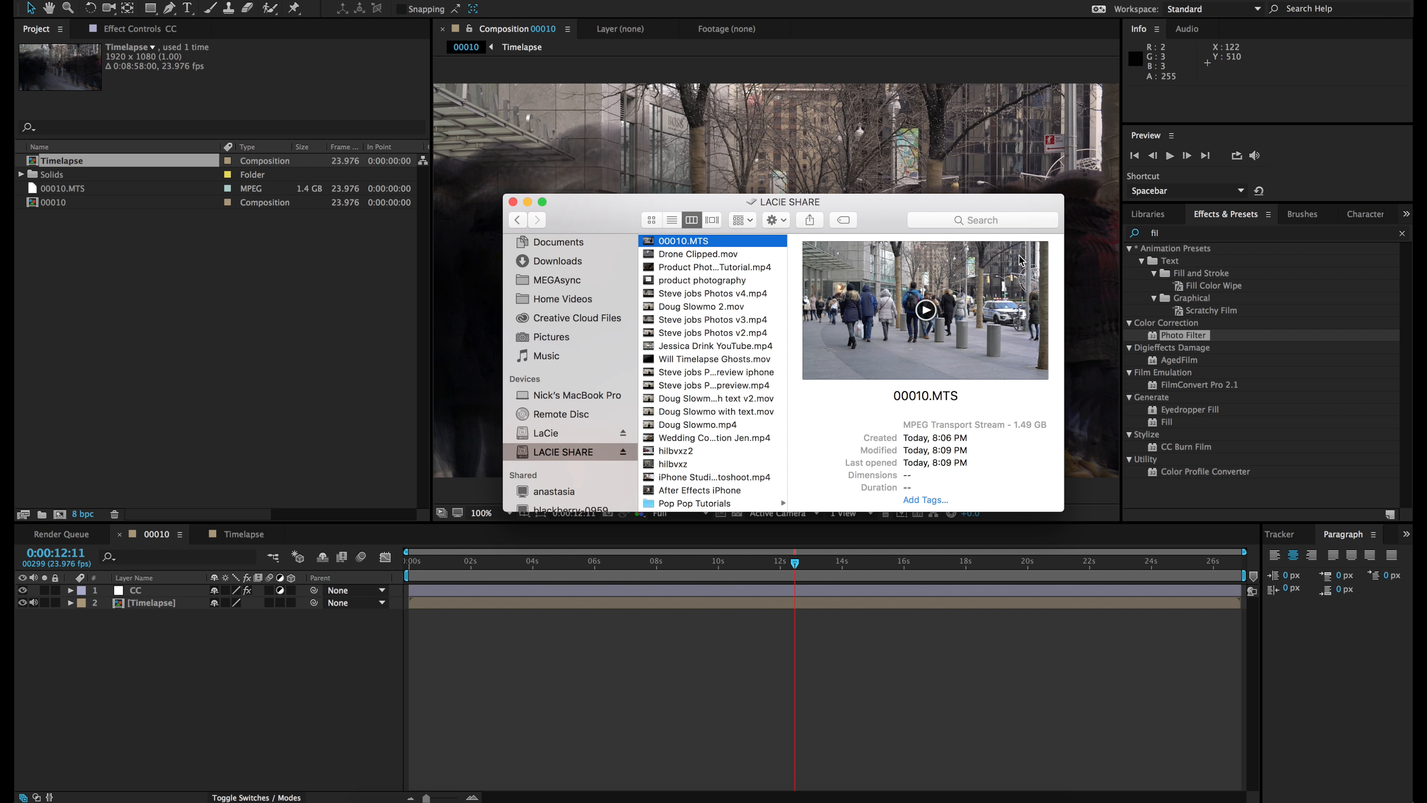
{"action": "left_click", "coordinate": [981, 219]}
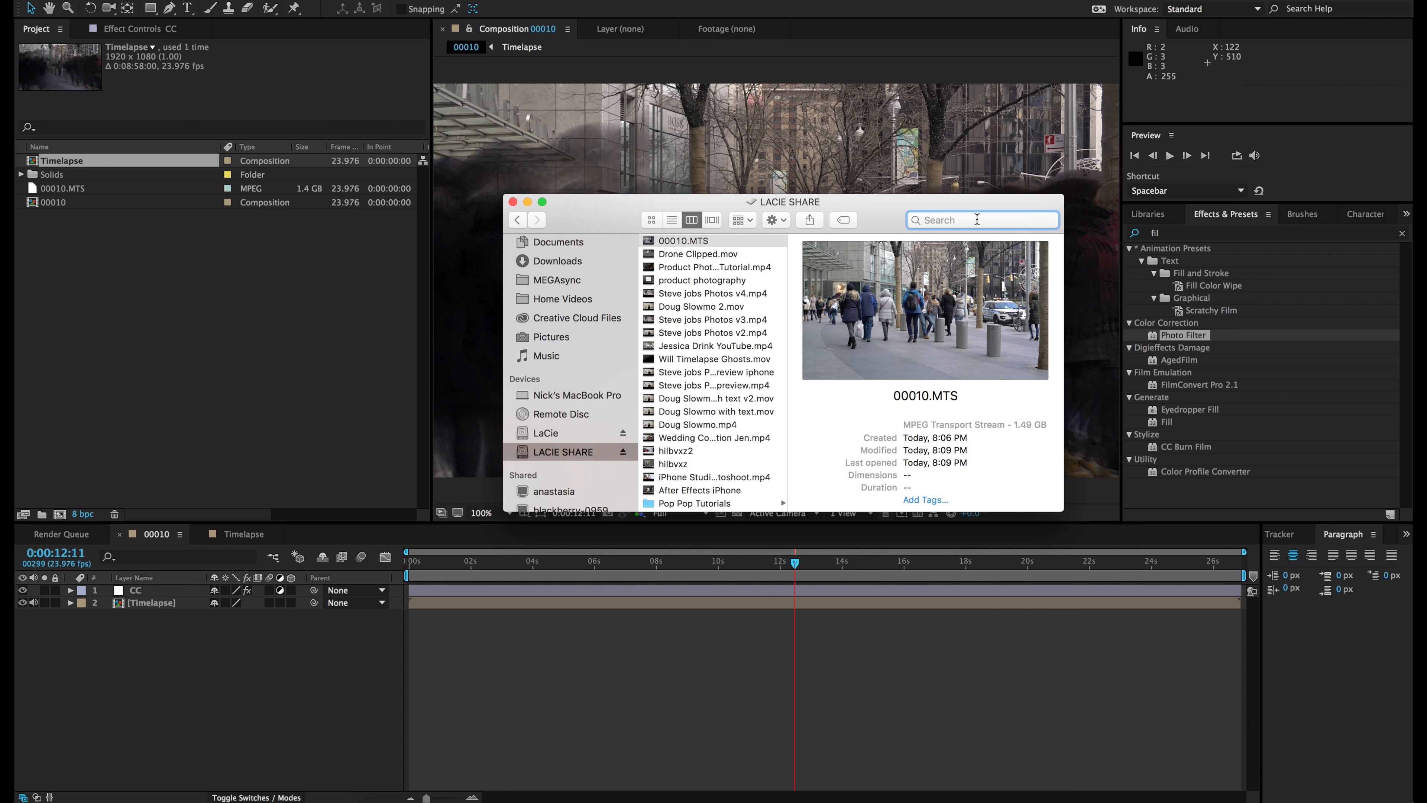
{"action": "type", "text": "cropping"}
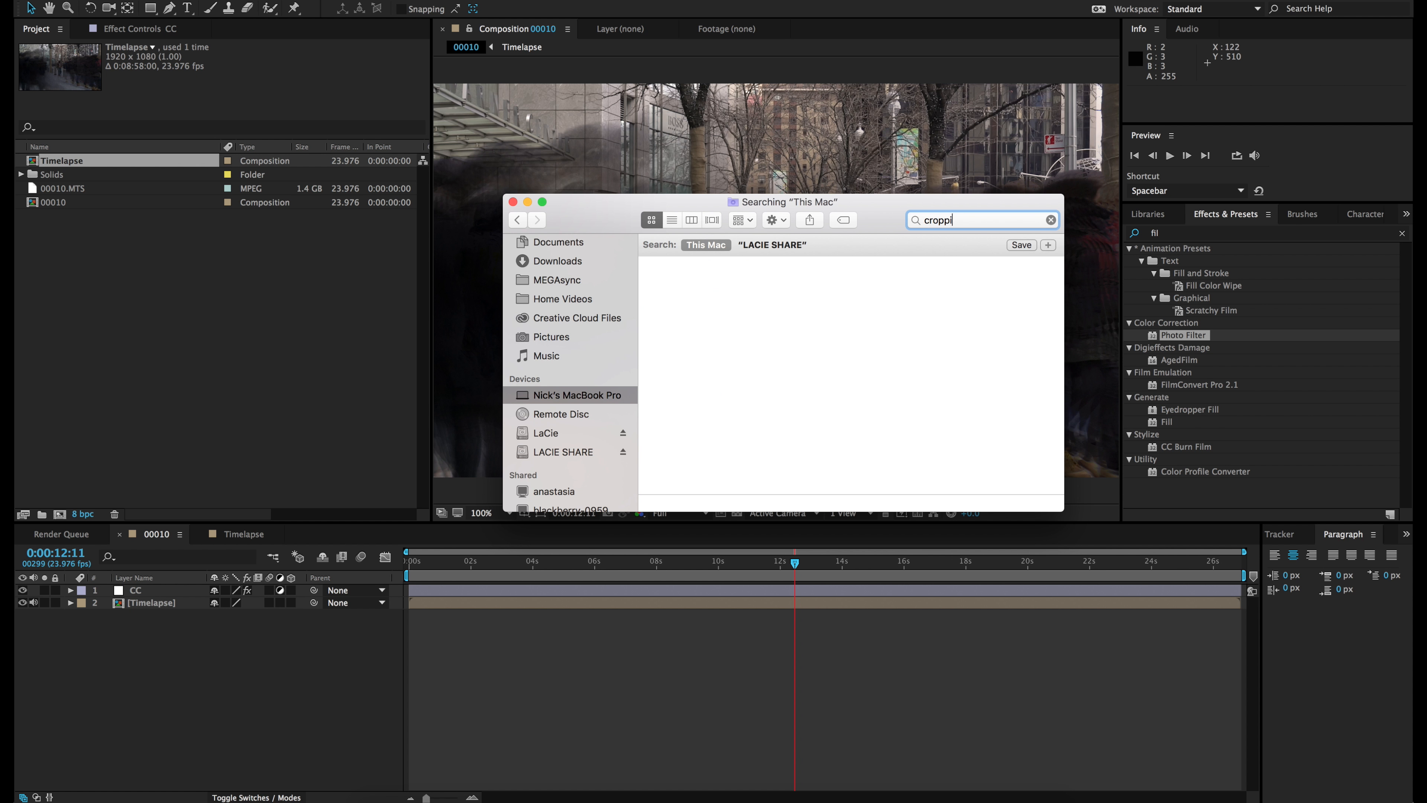
{"action": "left_click_drag", "start_coordinate": [681, 406], "coordinate": [164, 349]}
{"action": "left_click_drag", "start_coordinate": [87, 188], "coordinate": [144, 589]}
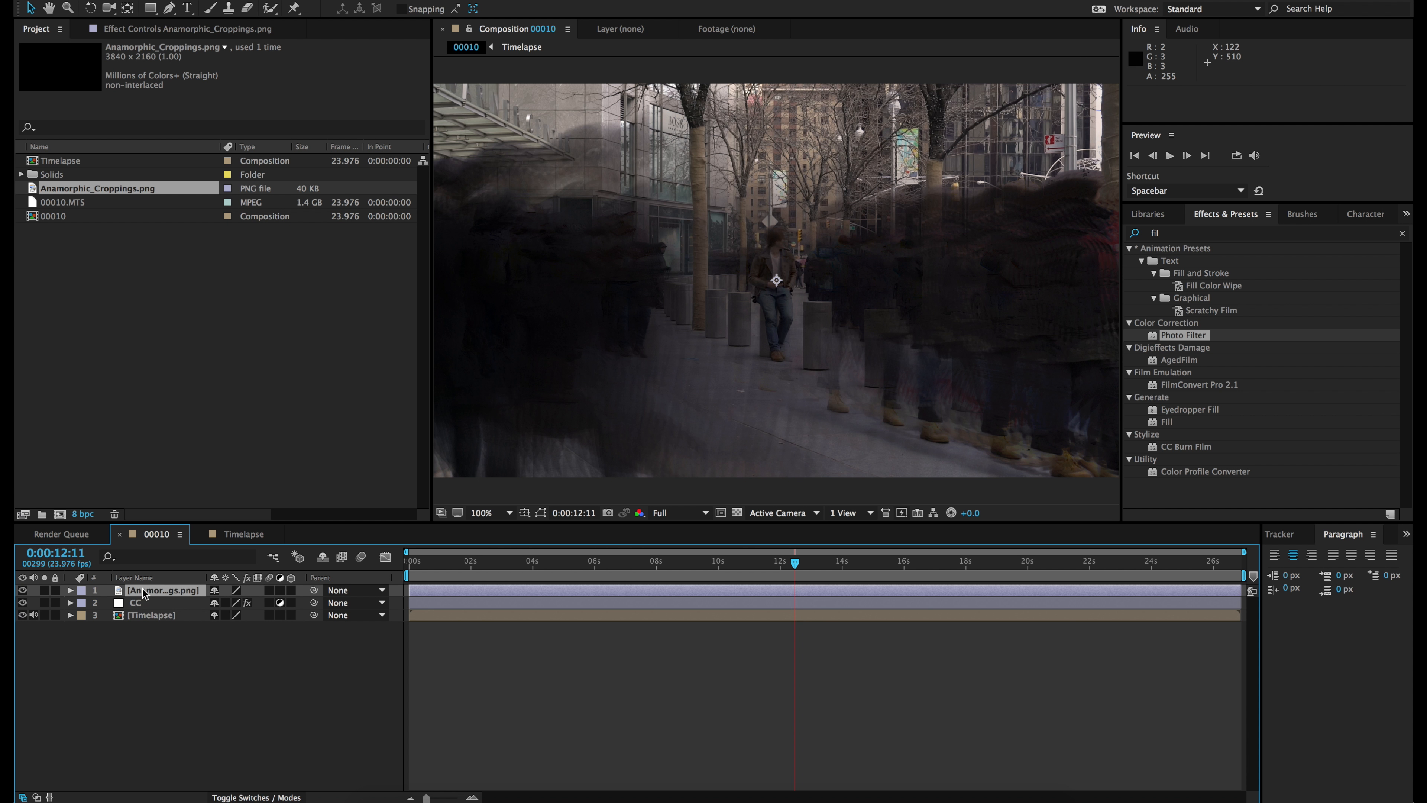
Fit the Anamorphic_Croppings.png layer to the composition frame and save the project
{"action": "right_click", "coordinate": [703, 298]}
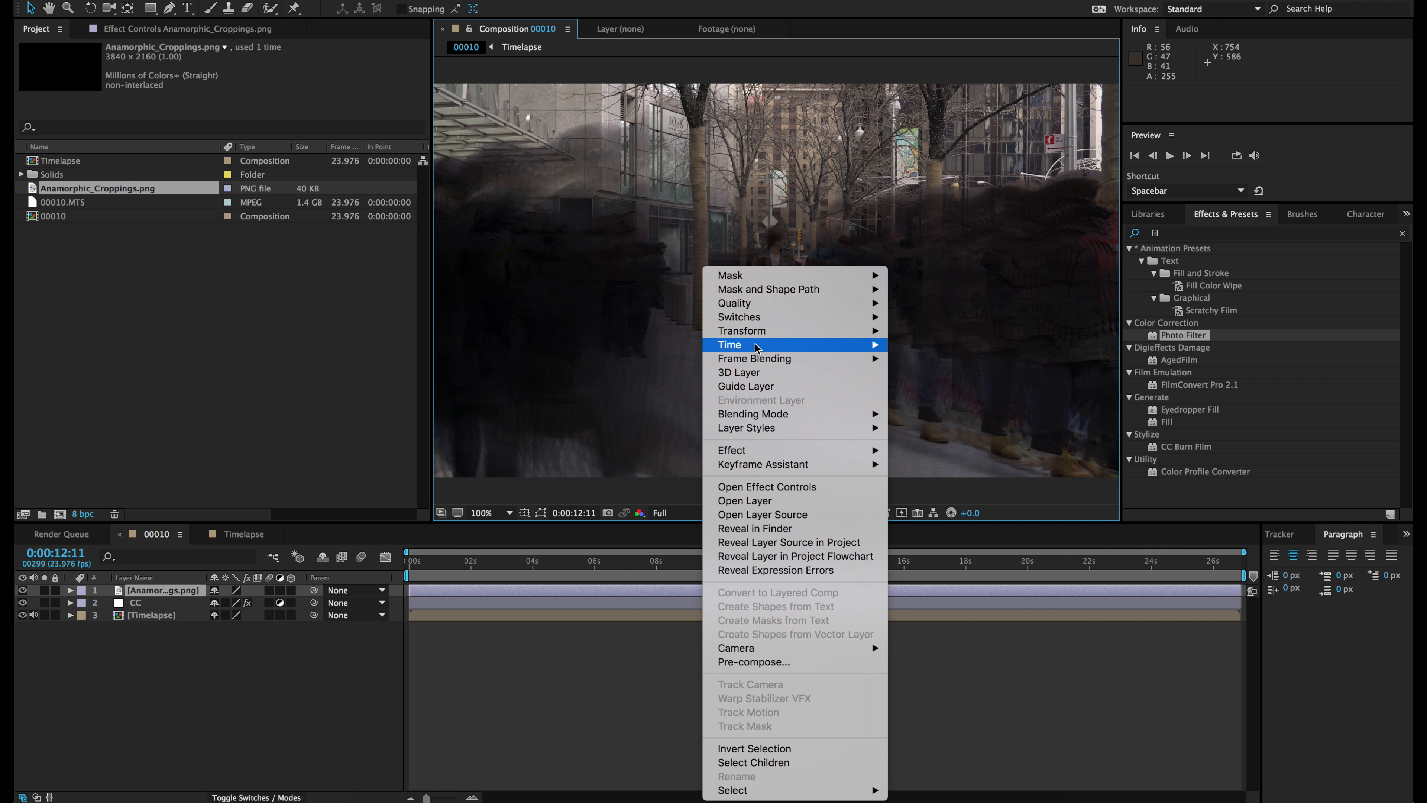
{"action": "mouse_move", "coordinate": [758, 331]}
{"action": "left_click", "coordinate": [932, 509]}
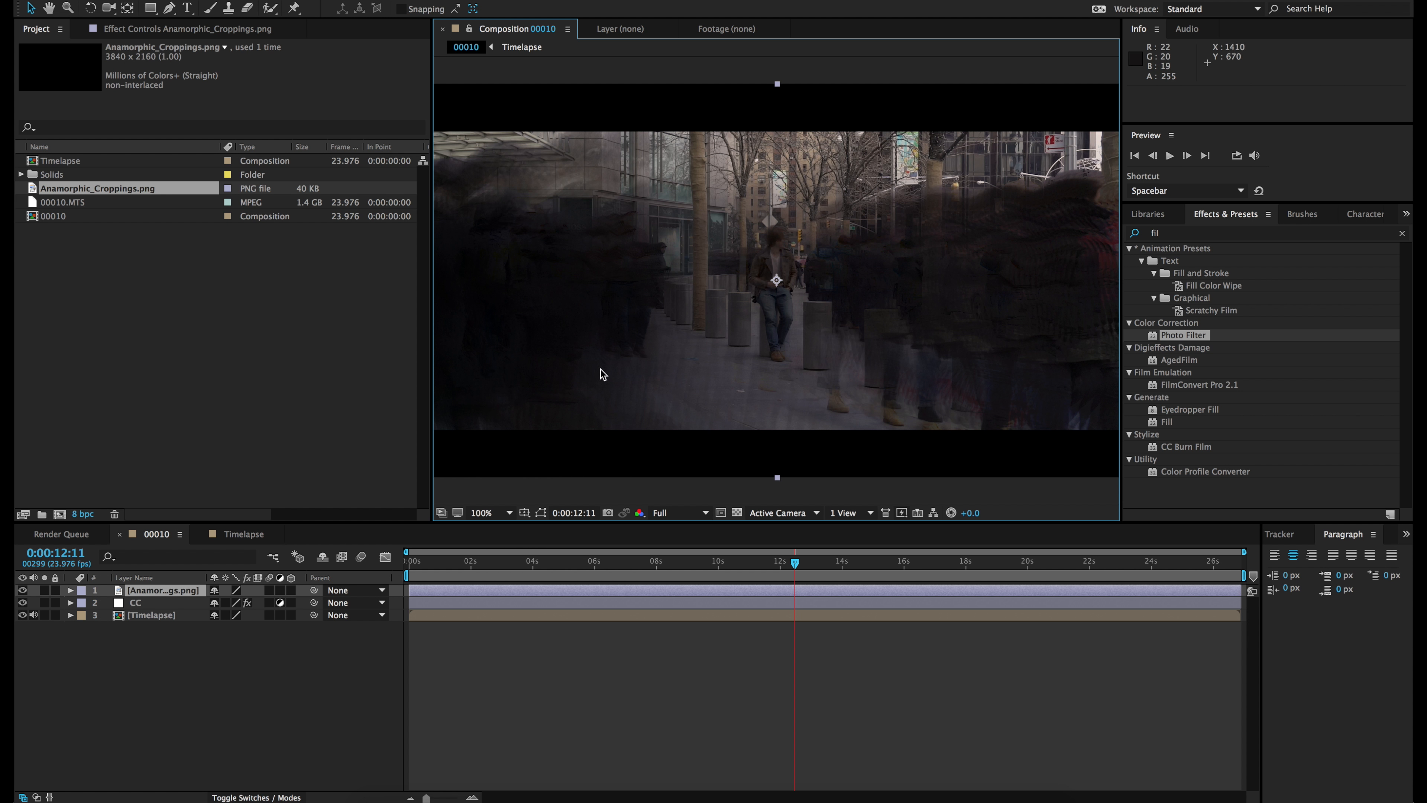
{"action": "left_click", "coordinate": [703, 659]}
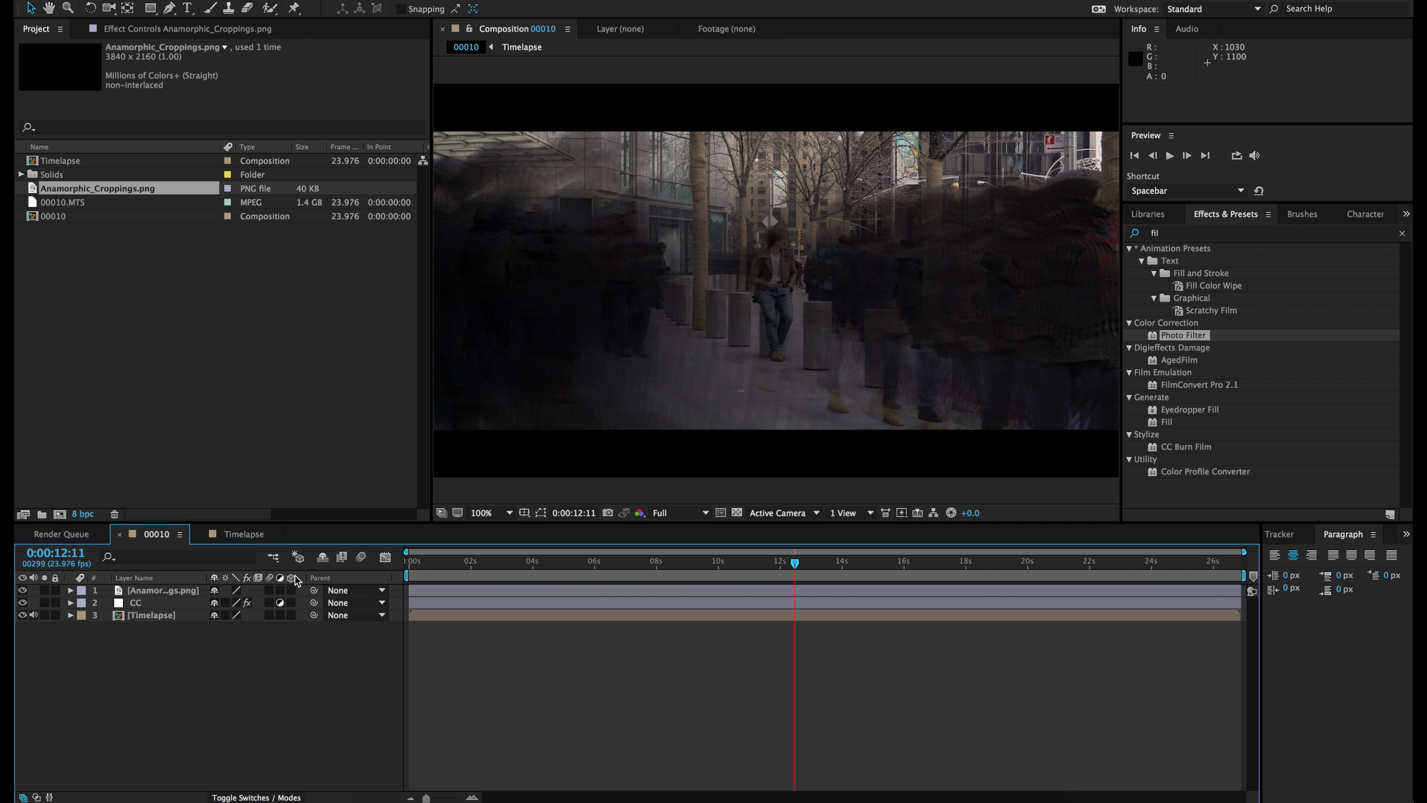
{"action": "key", "text": "super+s"}
Disable the Echo effect on 00010.MTS in the Timelapse composition and return to the 00010 composition
{"action": "left_click", "coordinate": [245, 536]}
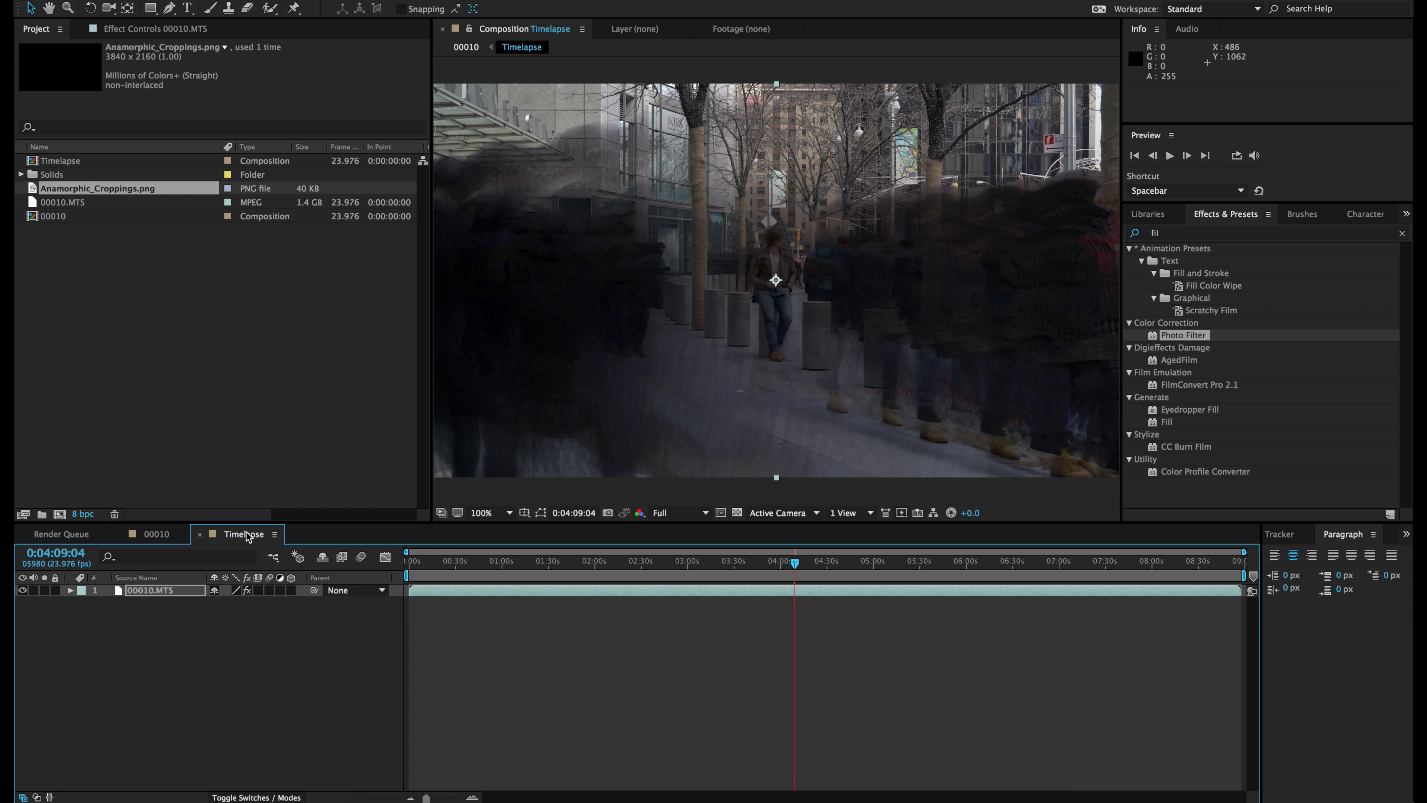
{"action": "left_click", "coordinate": [140, 594]}
{"action": "left_click", "coordinate": [145, 28]}
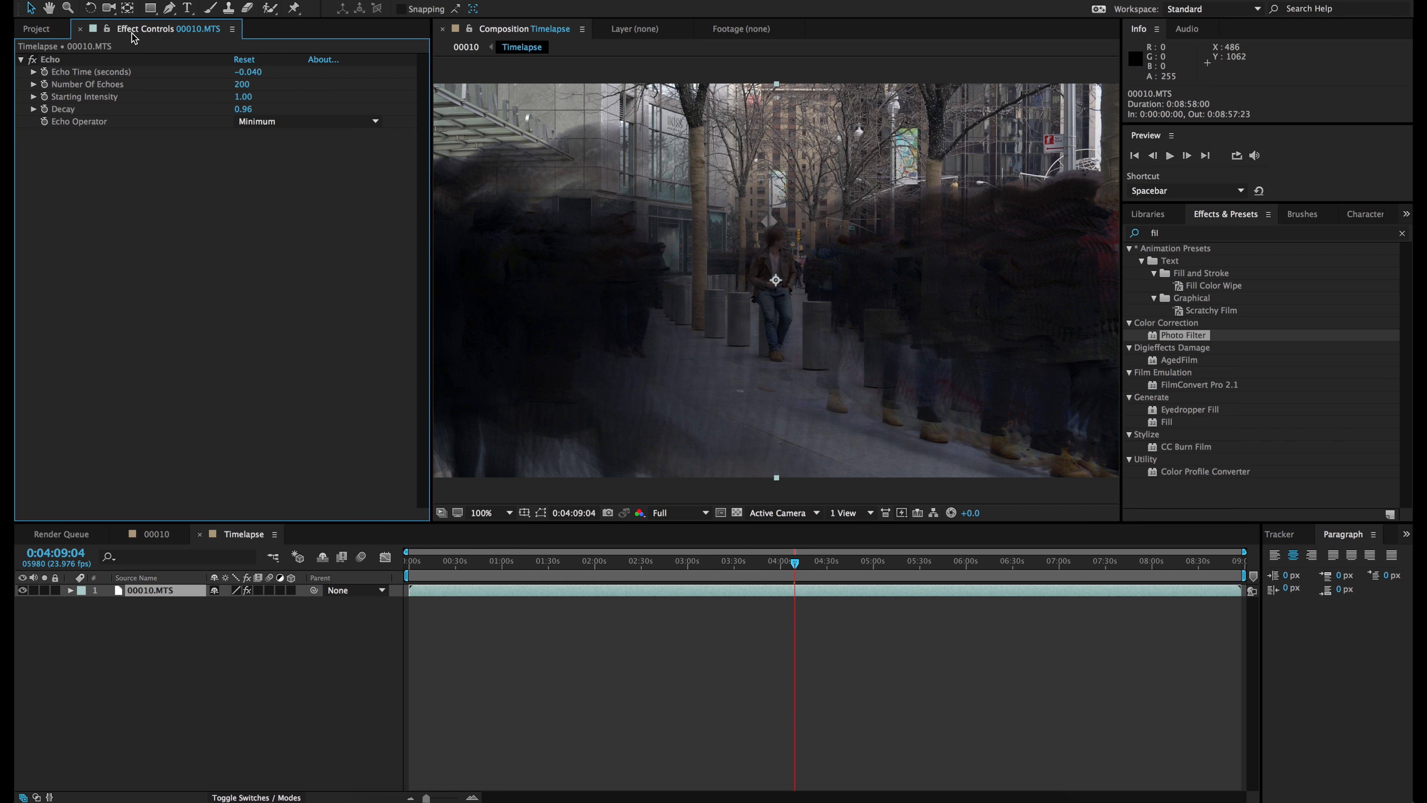
{"action": "left_click", "coordinate": [29, 59]}
{"action": "left_click", "coordinate": [163, 538]}
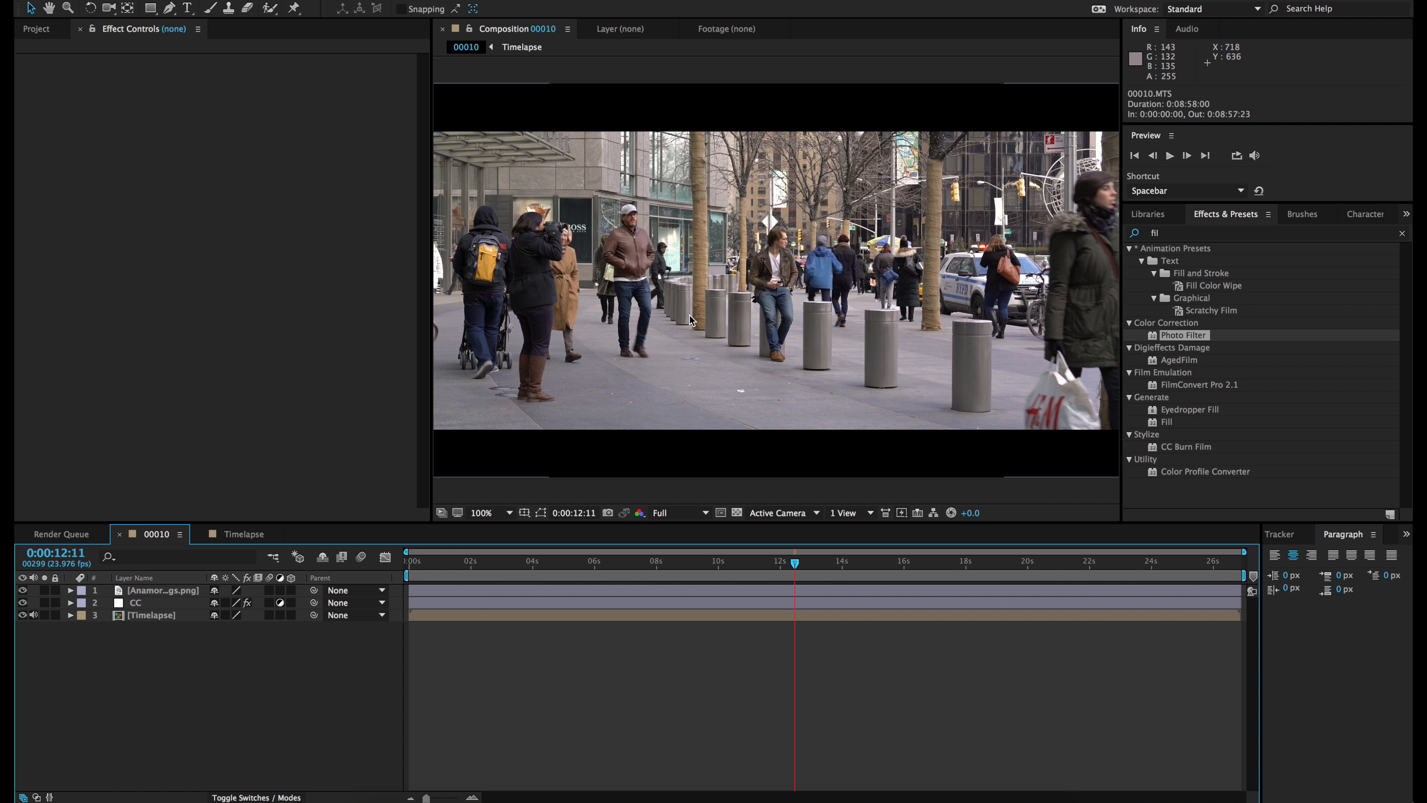
Set the start of the work area to 0:00:01:00
{"action": "left_click", "coordinate": [449, 564]}
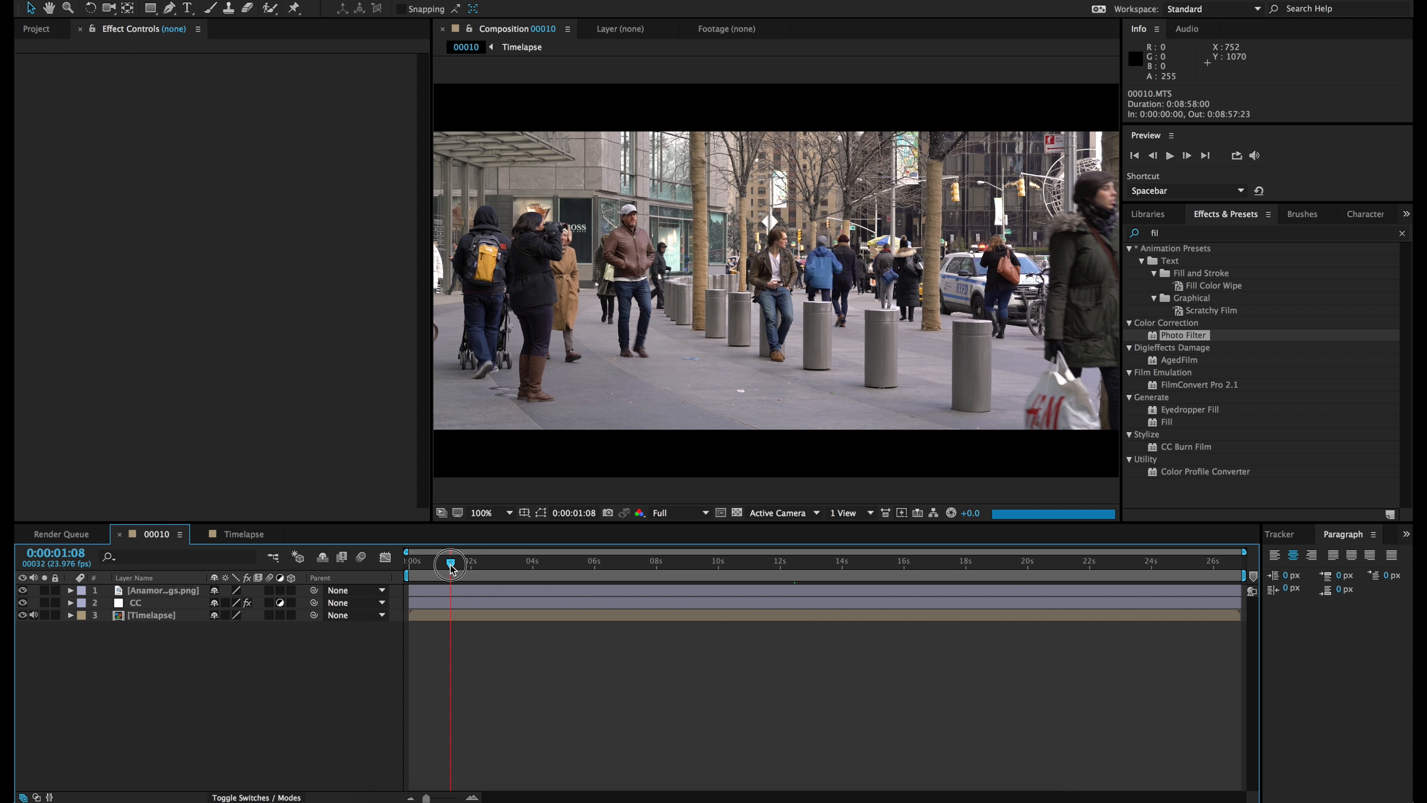
{"action": "left_click_drag", "start_coordinate": [448, 564], "coordinate": [440, 568]}
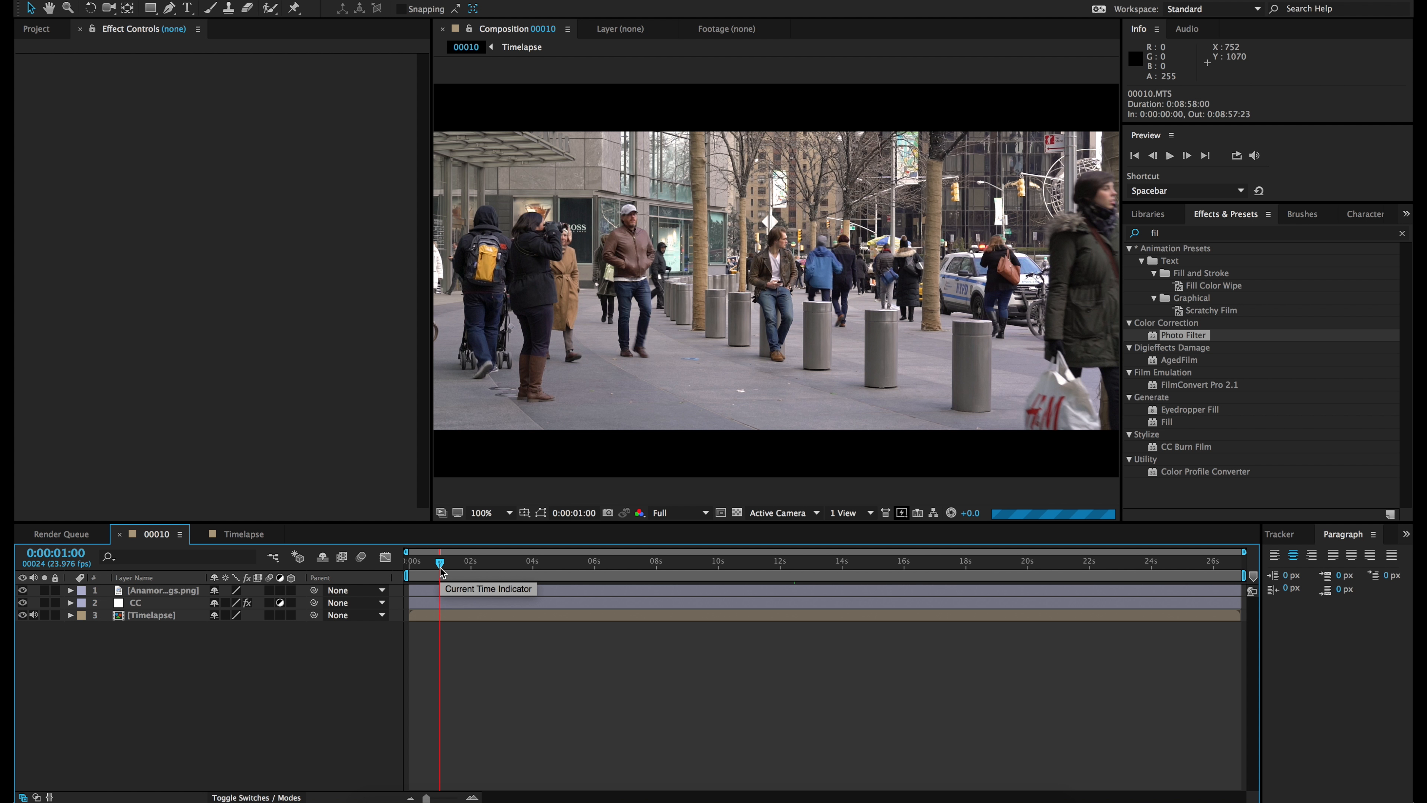
{"action": "left_click_drag", "start_coordinate": [412, 576], "coordinate": [442, 577]}
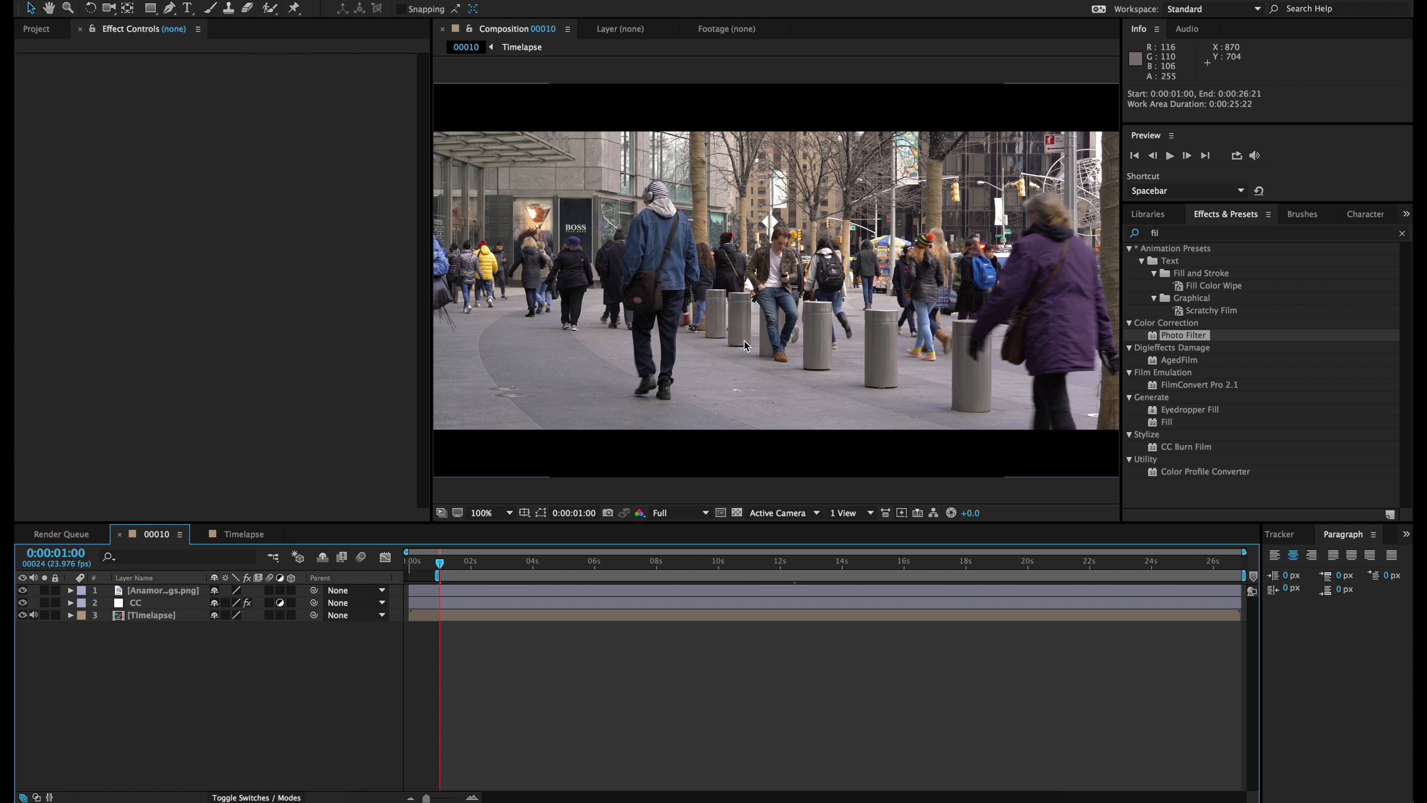
Add Position and Scale keyframes to the Timelapse layer at 0:00:01:00 and show both keyframed properties
{"action": "left_click", "coordinate": [146, 616]}
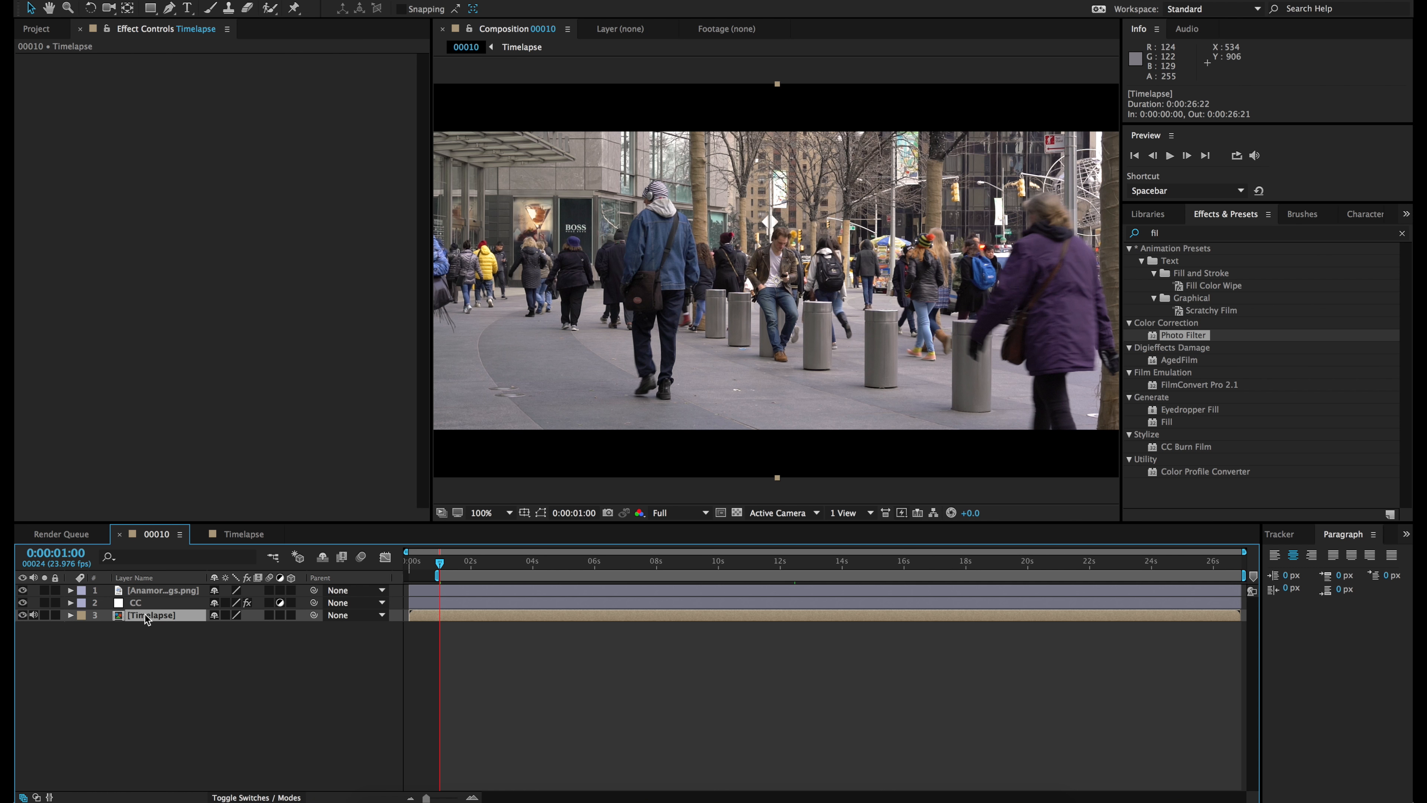
{"action": "key", "text": "p"}
{"action": "left_click", "coordinate": [107, 627]}
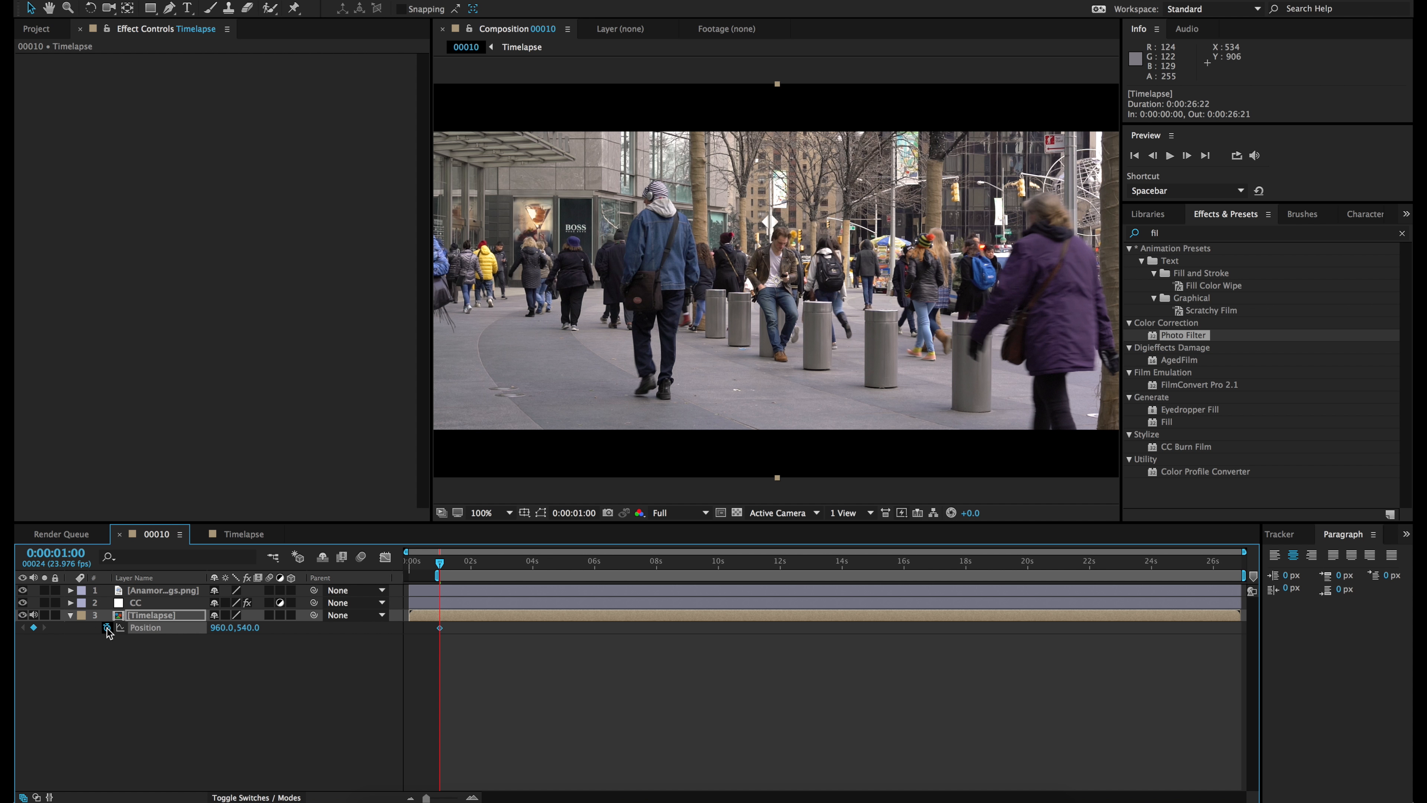
{"action": "key", "text": "s"}
{"action": "left_click", "coordinate": [107, 627]}
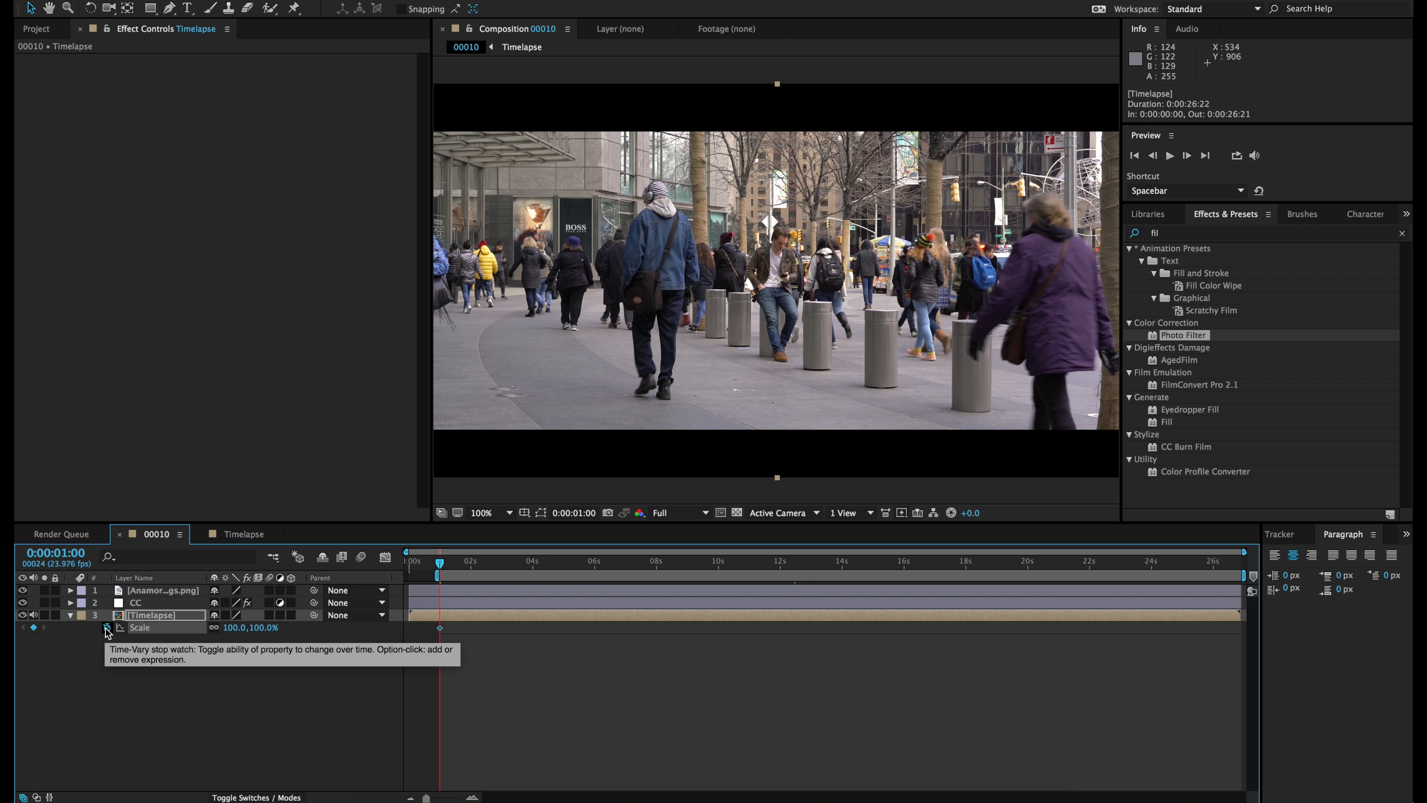
{"action": "key", "text": "u"}
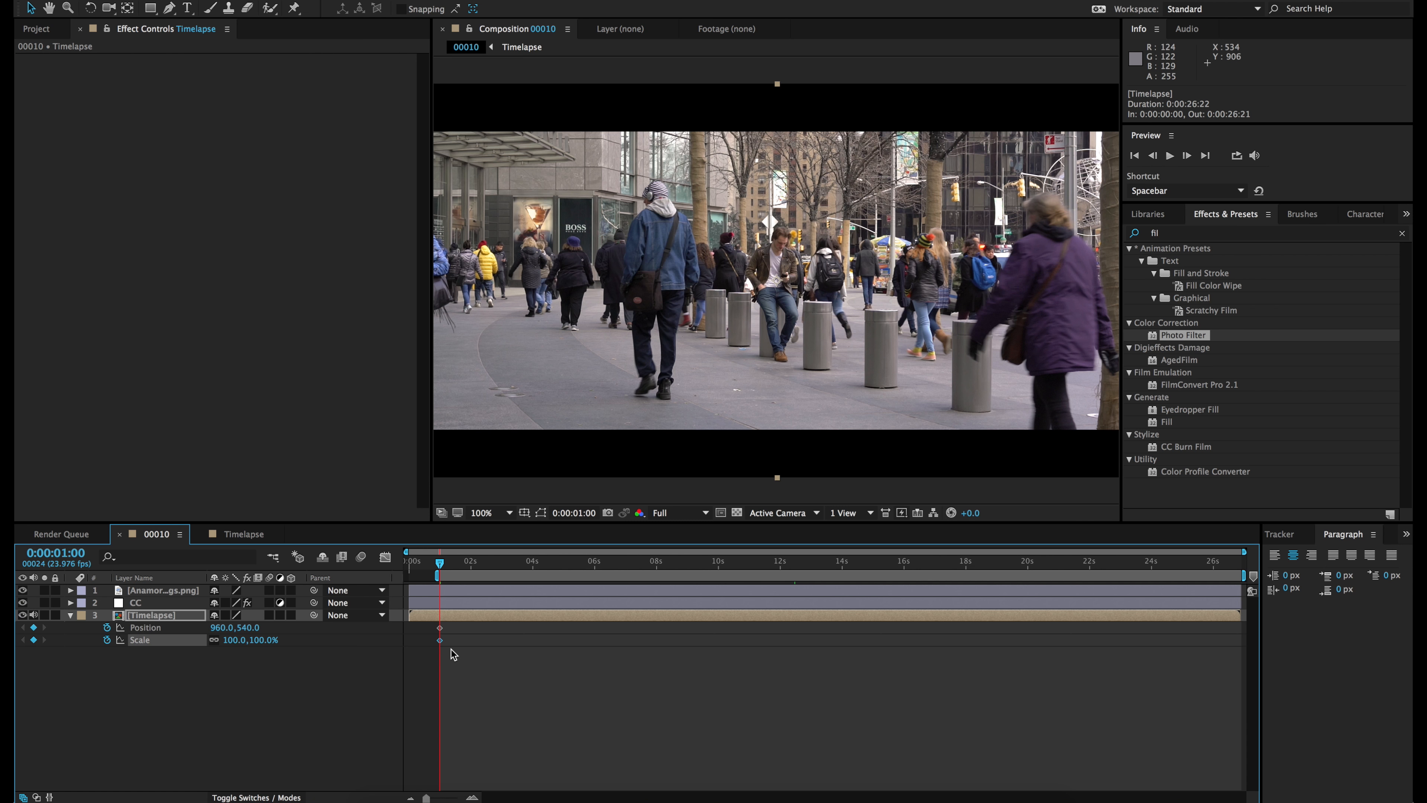
Move the Timelapse layer's Position keyframe to 0:00:20:06 and end the work area at that time
{"action": "left_click_drag", "start_coordinate": [441, 634], "coordinate": [894, 629]}
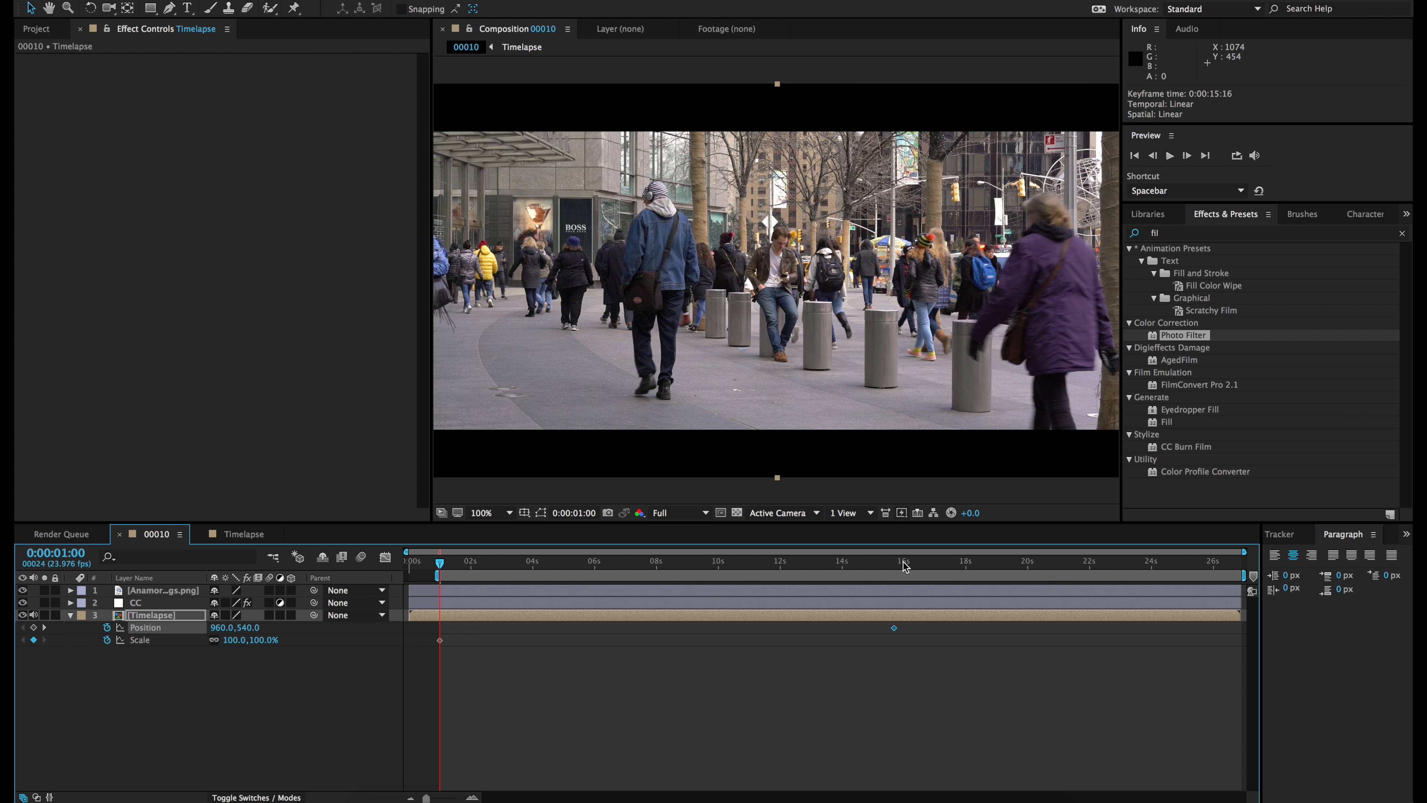
{"action": "left_click", "coordinate": [1027, 563]}
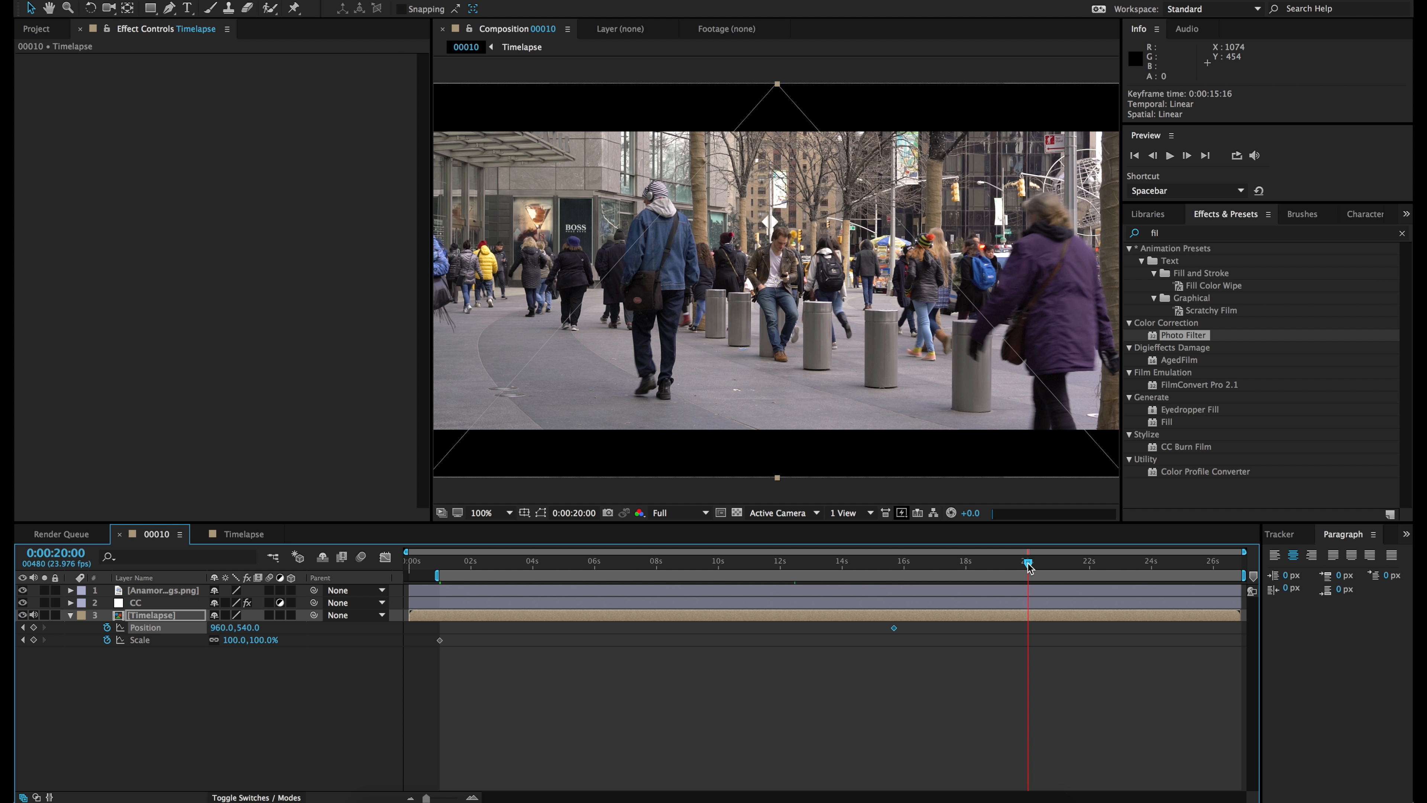
{"action": "left_click", "coordinate": [893, 628]}
{"action": "left_click_drag", "start_coordinate": [894, 629], "coordinate": [1020, 628]}
{"action": "left_click_drag", "start_coordinate": [1039, 566], "coordinate": [1020, 563]}
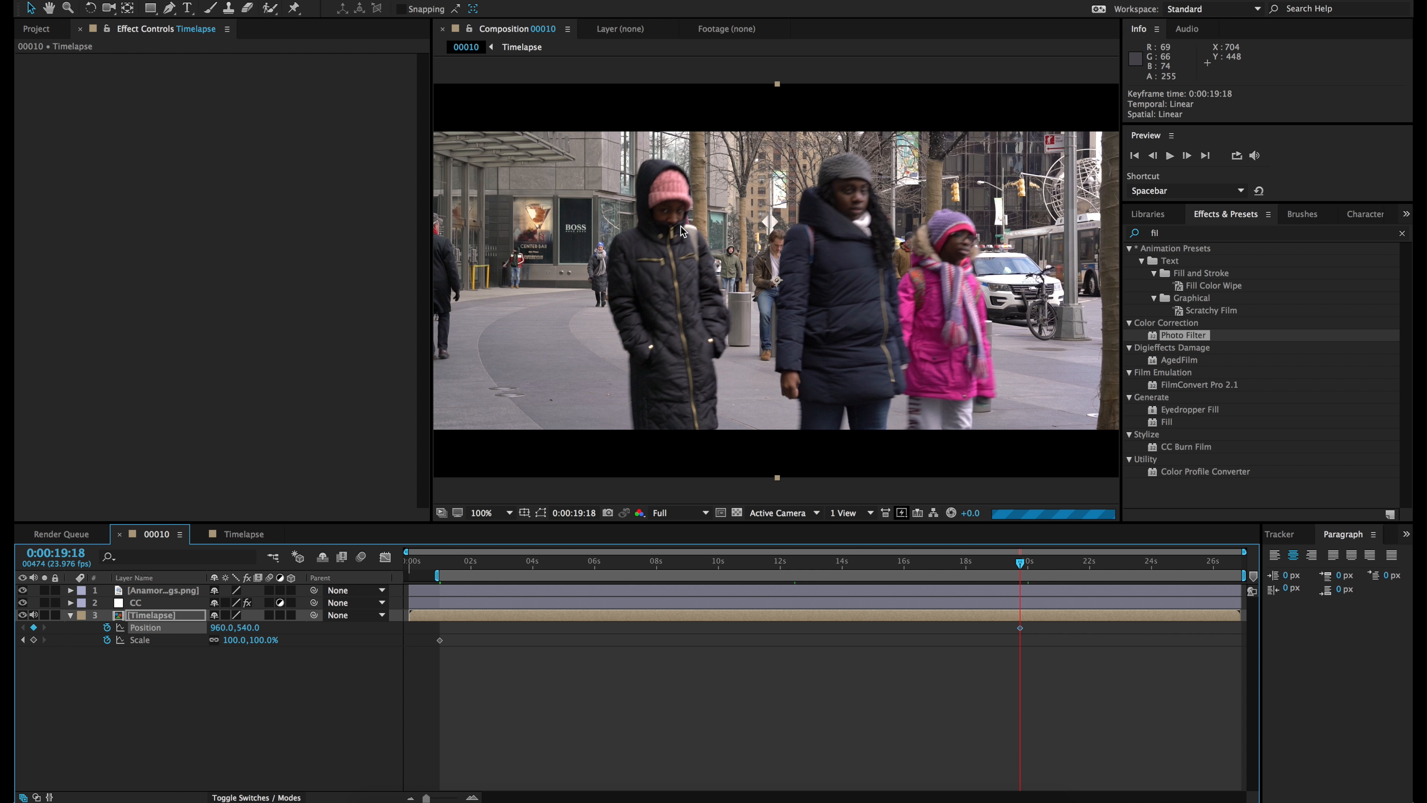
{"action": "left_click", "coordinate": [1054, 564]}
{"action": "left_click_drag", "start_coordinate": [1054, 564], "coordinate": [1055, 566]}
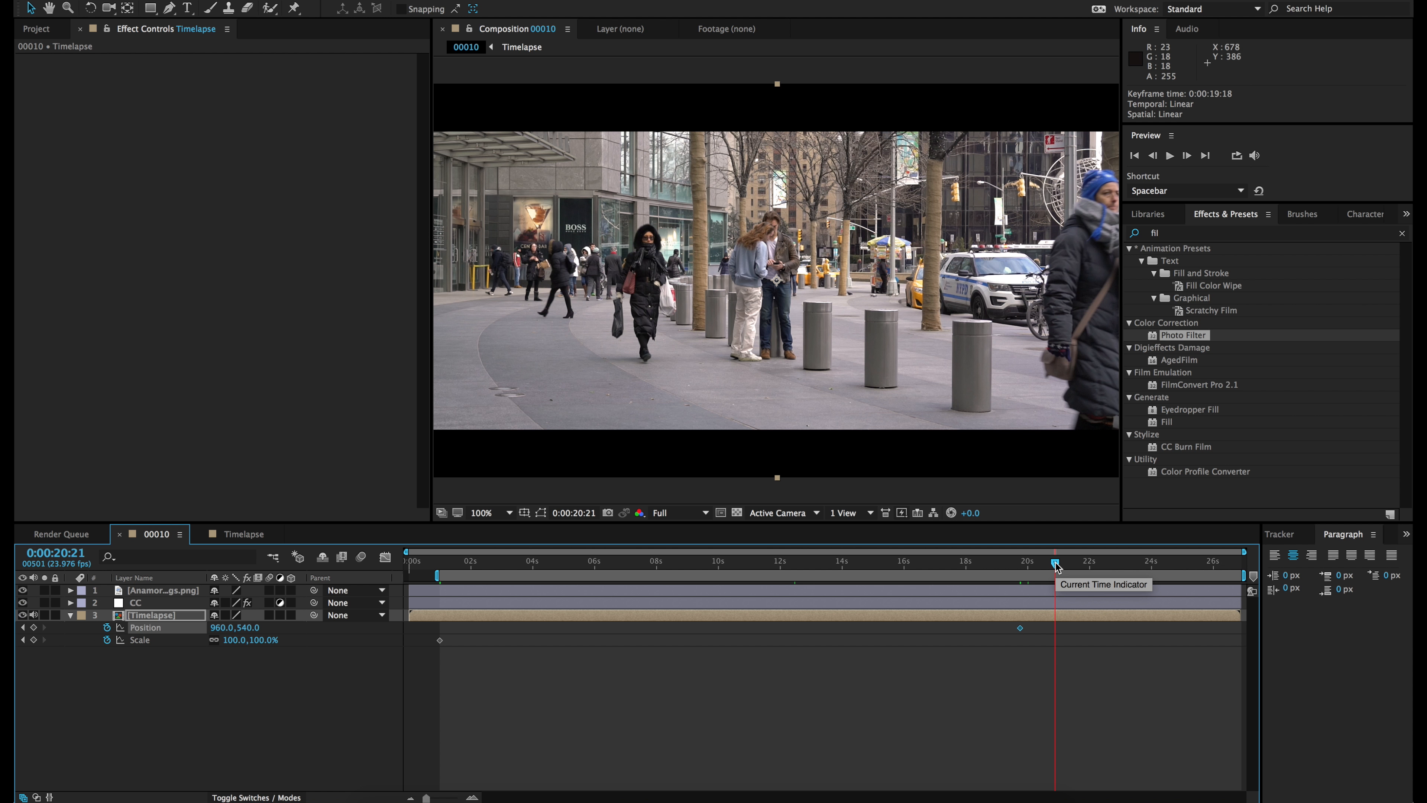
{"action": "left_click_drag", "start_coordinate": [1055, 566], "coordinate": [1037, 565]}
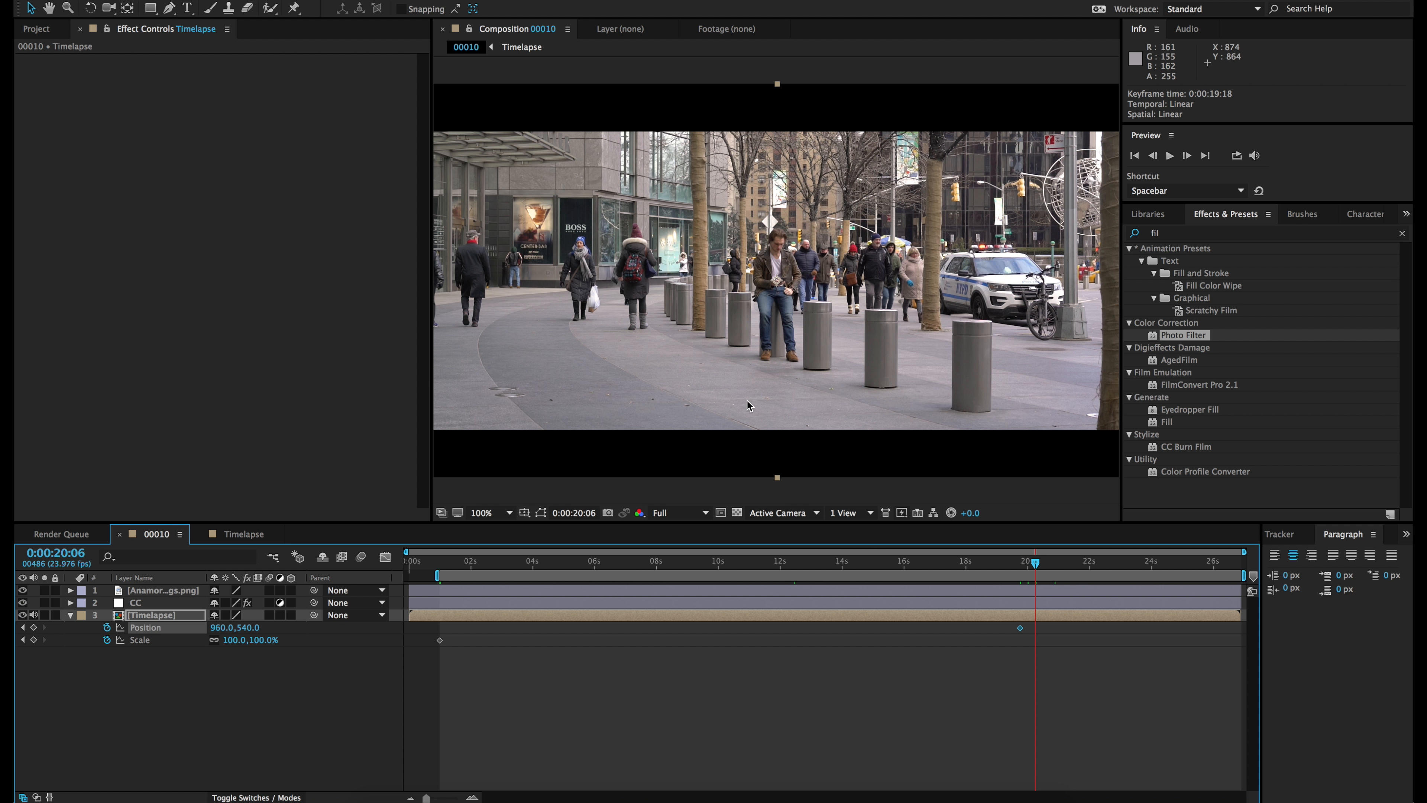
{"action": "left_click_drag", "start_coordinate": [1020, 629], "coordinate": [1035, 628]}
{"action": "left_click_drag", "start_coordinate": [1240, 576], "coordinate": [1040, 572]}
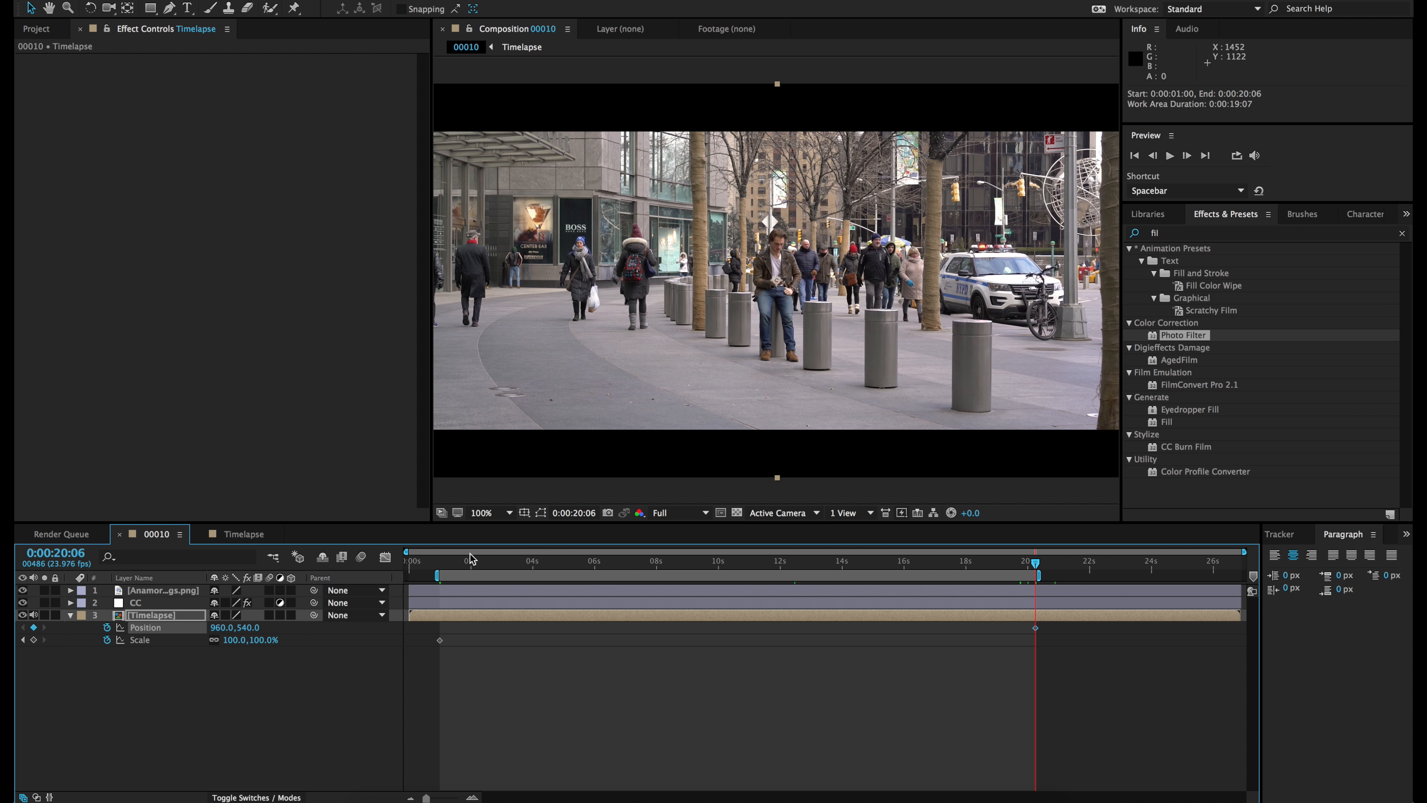
Set the Timelapse layer's Scale to 118% at 0:00:20:06
{"action": "left_click", "coordinate": [264, 639]}
{"action": "key", "text": "Return"}
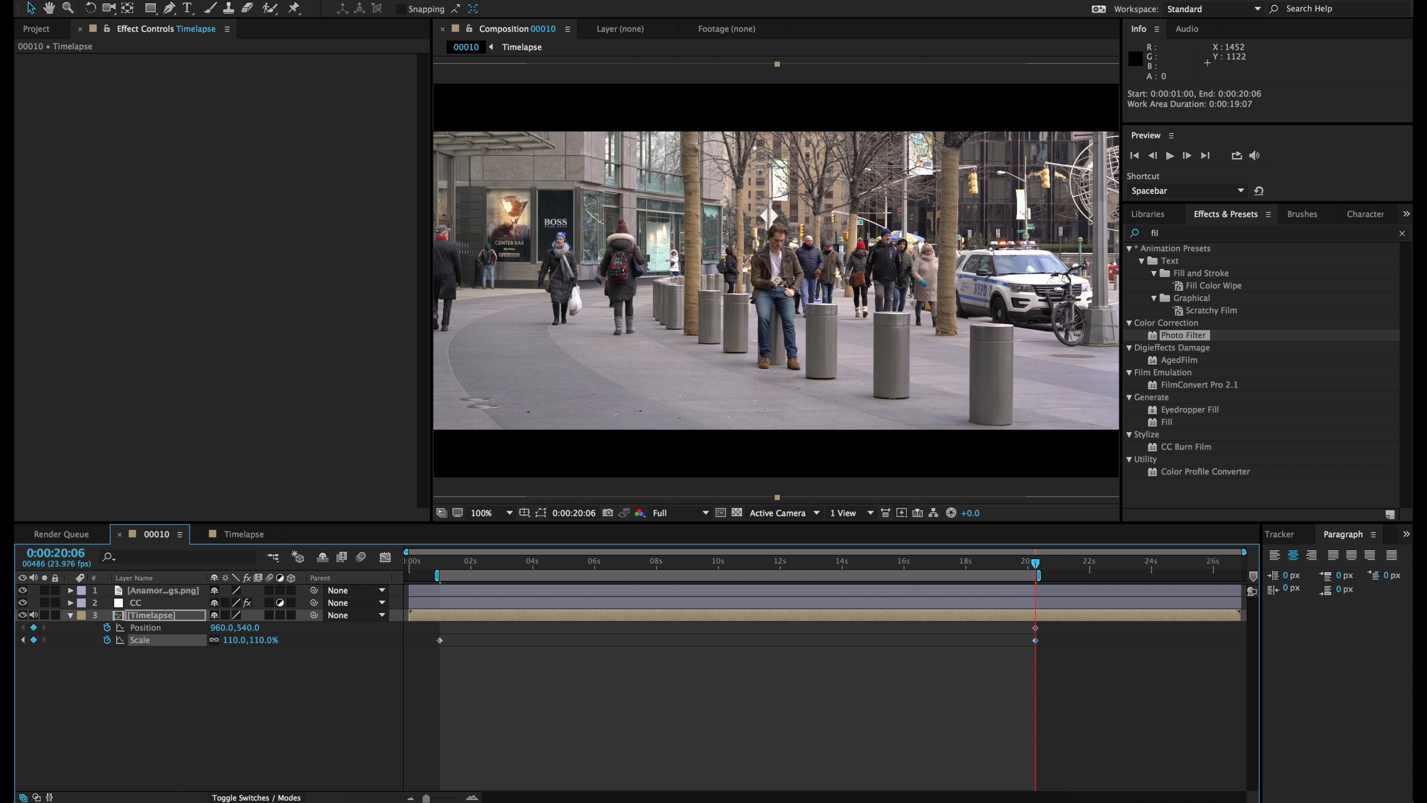
{"action": "left_click", "coordinate": [261, 642]}
{"action": "key", "text": "Return"}
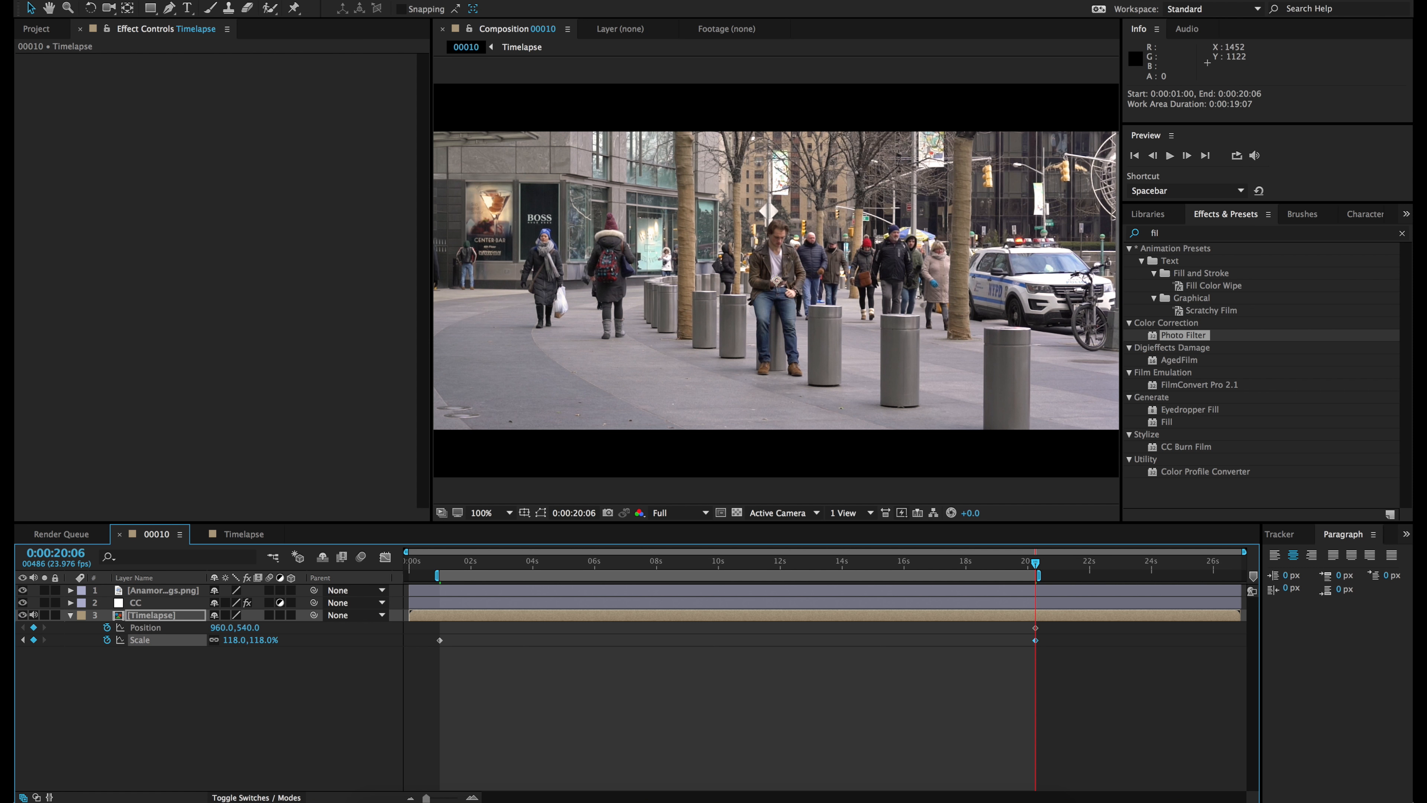
Set the Timelapse layer's Position to 960, 652 at 0:00:01:00
{"action": "left_click_drag", "start_coordinate": [455, 562], "coordinate": [442, 564]}
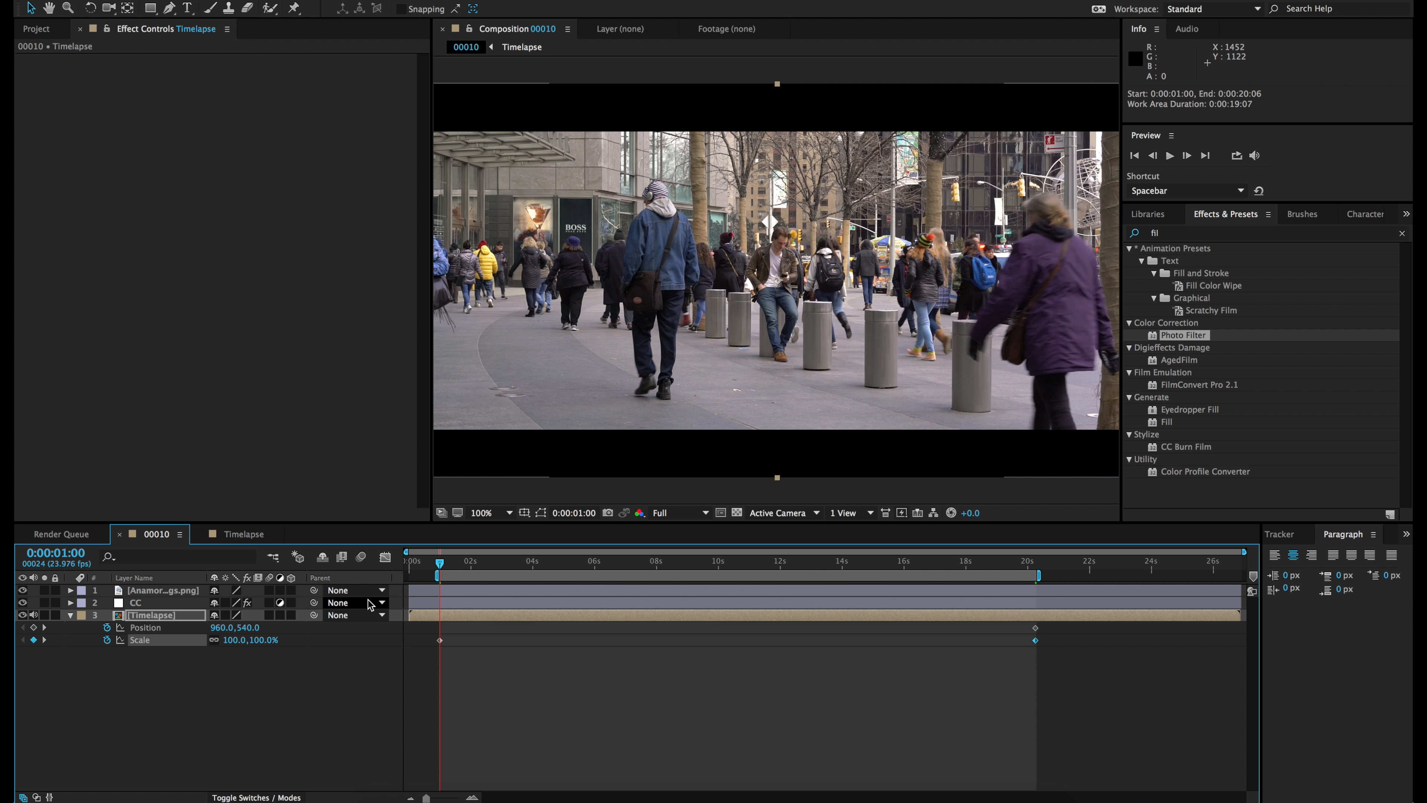
{"action": "left_click_drag", "start_coordinate": [247, 628], "coordinate": [339, 629]}
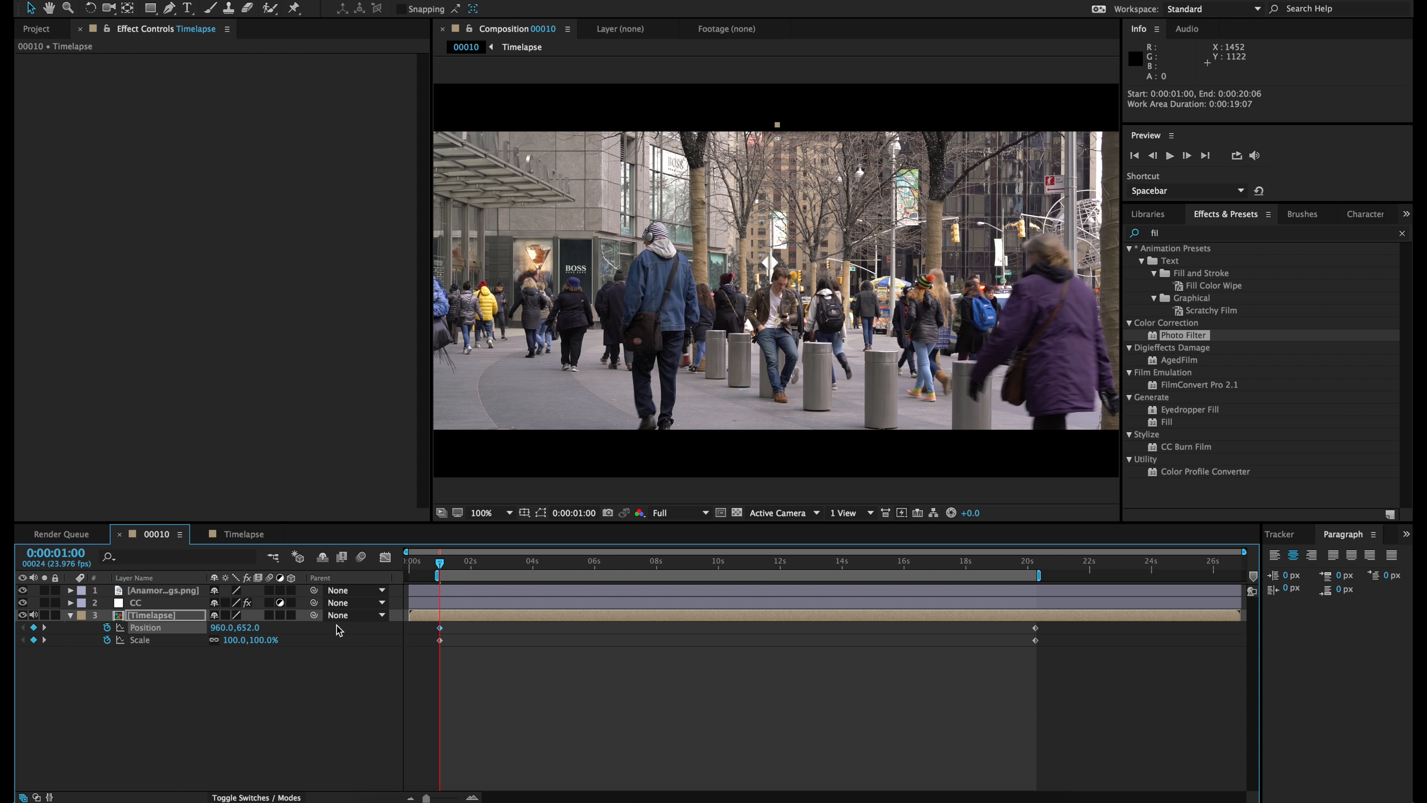
{"action": "left_click", "coordinate": [559, 722]}
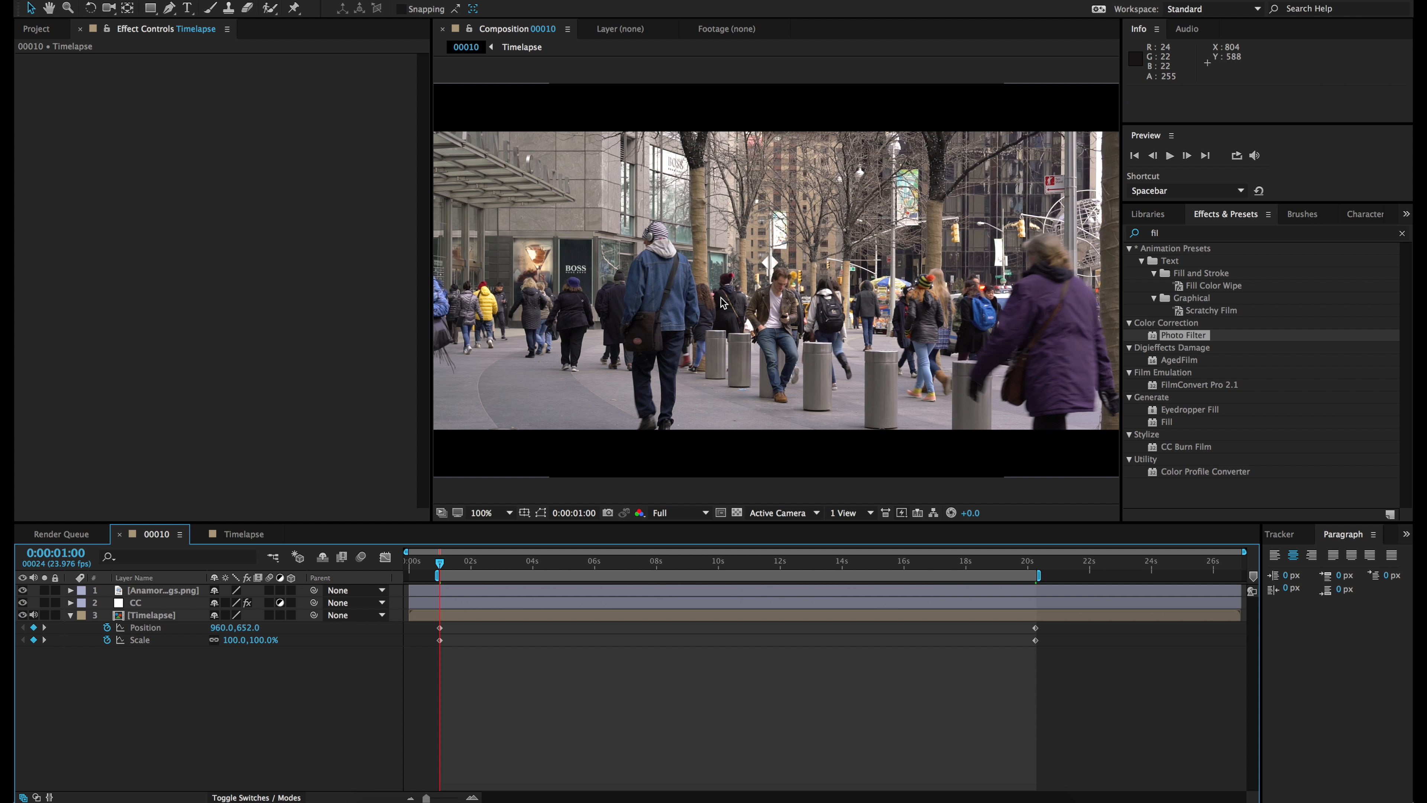
Re-enable the Echo effect on 00010.MTS in the Timelapse composition and return to the 00010 composition
{"action": "left_click", "coordinate": [241, 533]}
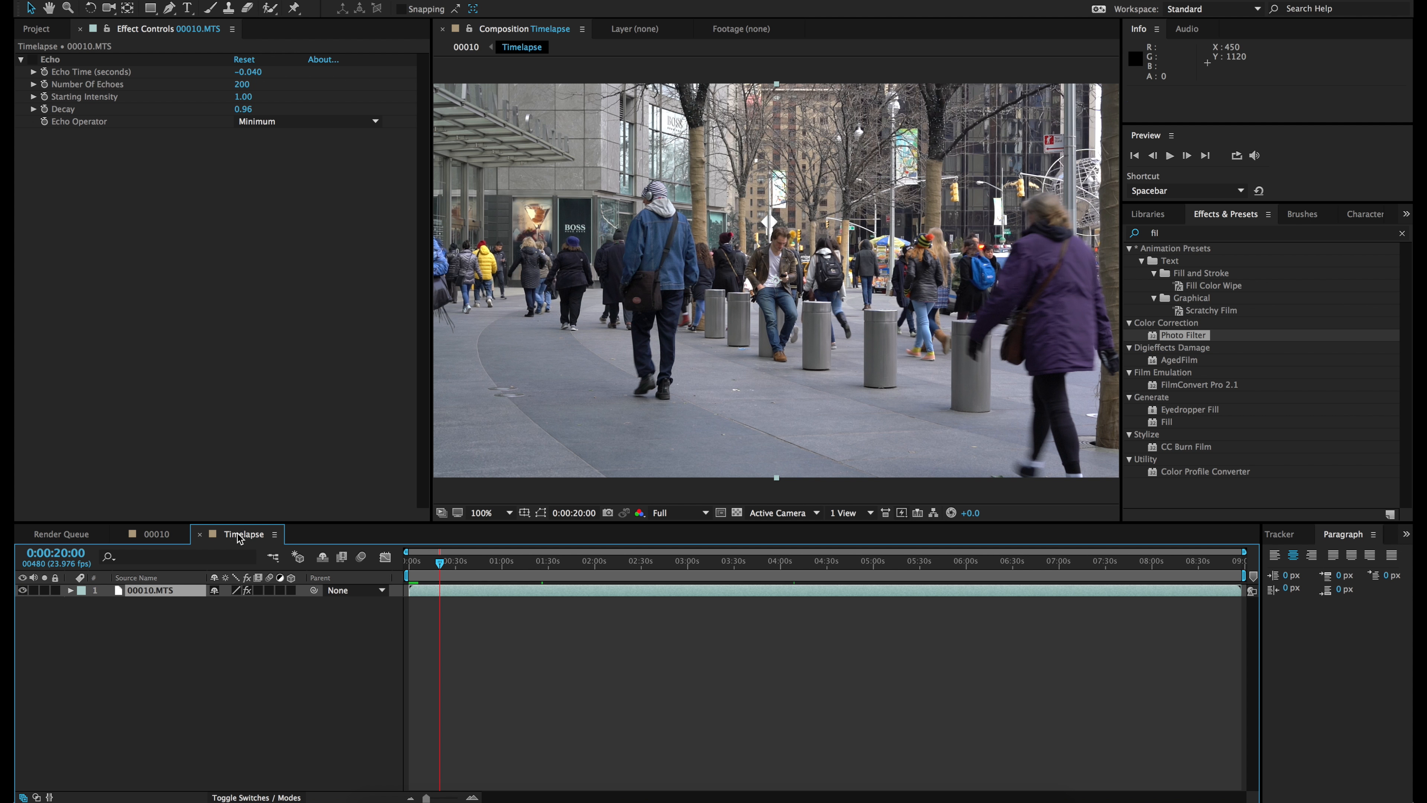
{"action": "left_click", "coordinate": [156, 534]}
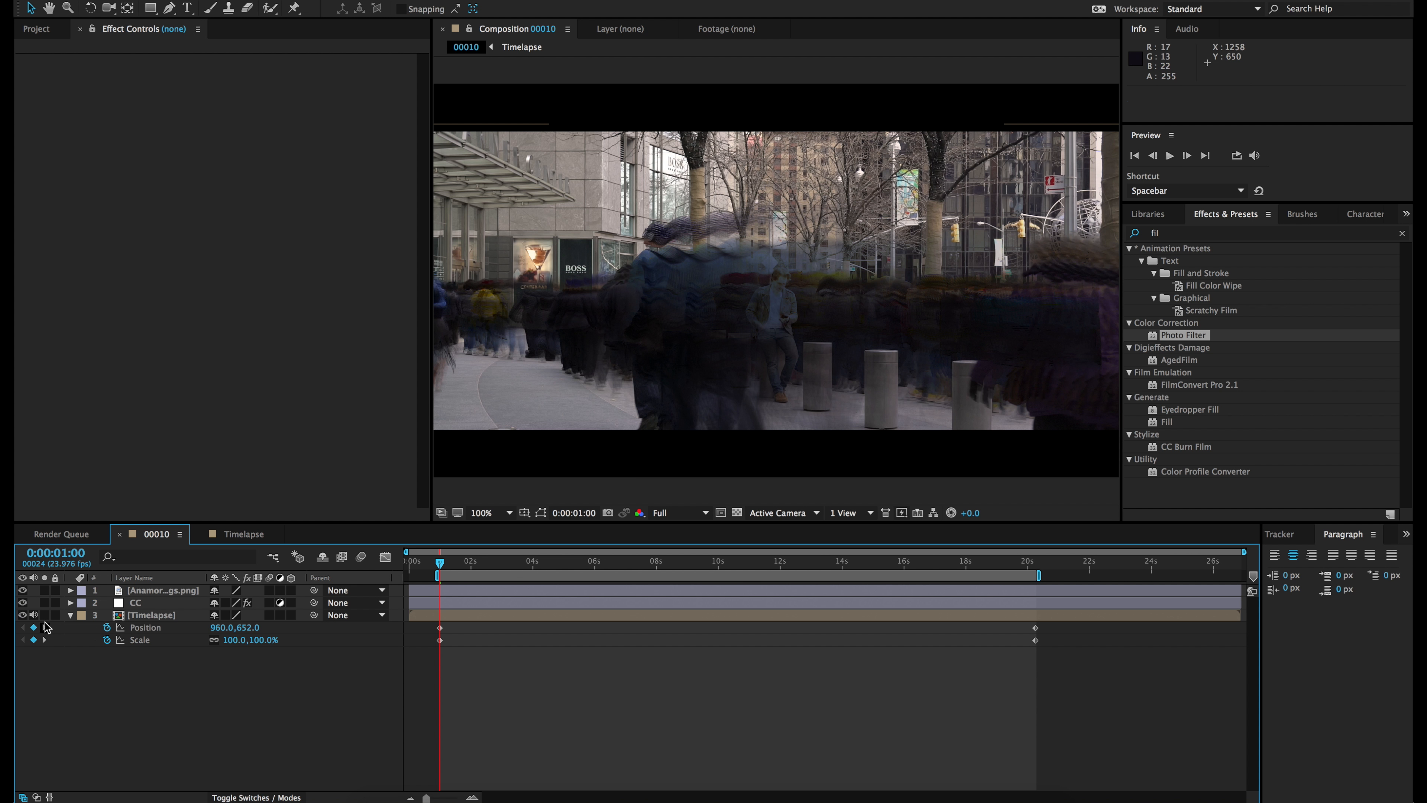
Hide the Timelapse layer to work against the transparency grid and add a black 1920 × 1080 px solid
{"action": "left_click", "coordinate": [22, 615]}
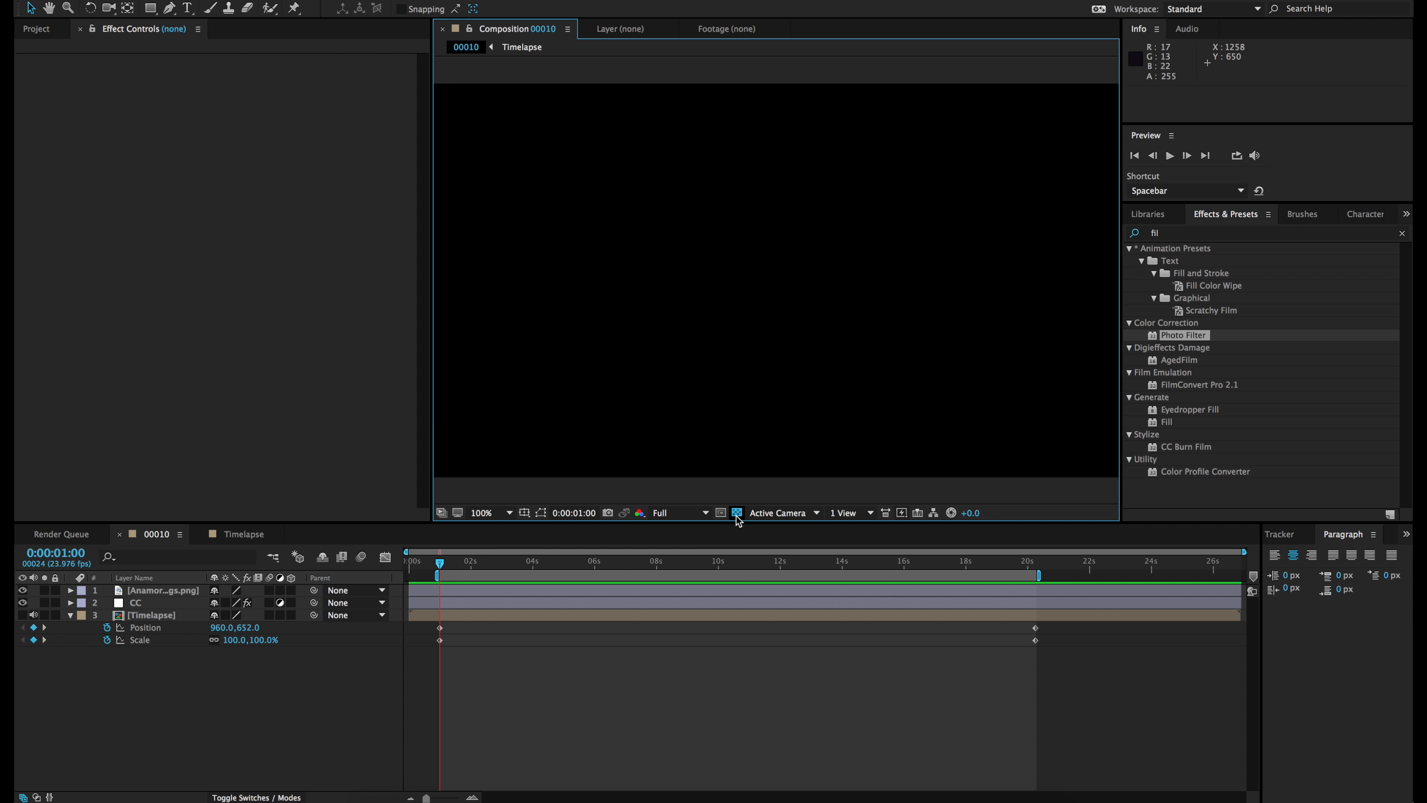
{"action": "left_click", "coordinate": [293, 0]}
{"action": "mouse_move", "coordinate": [293, 2]}
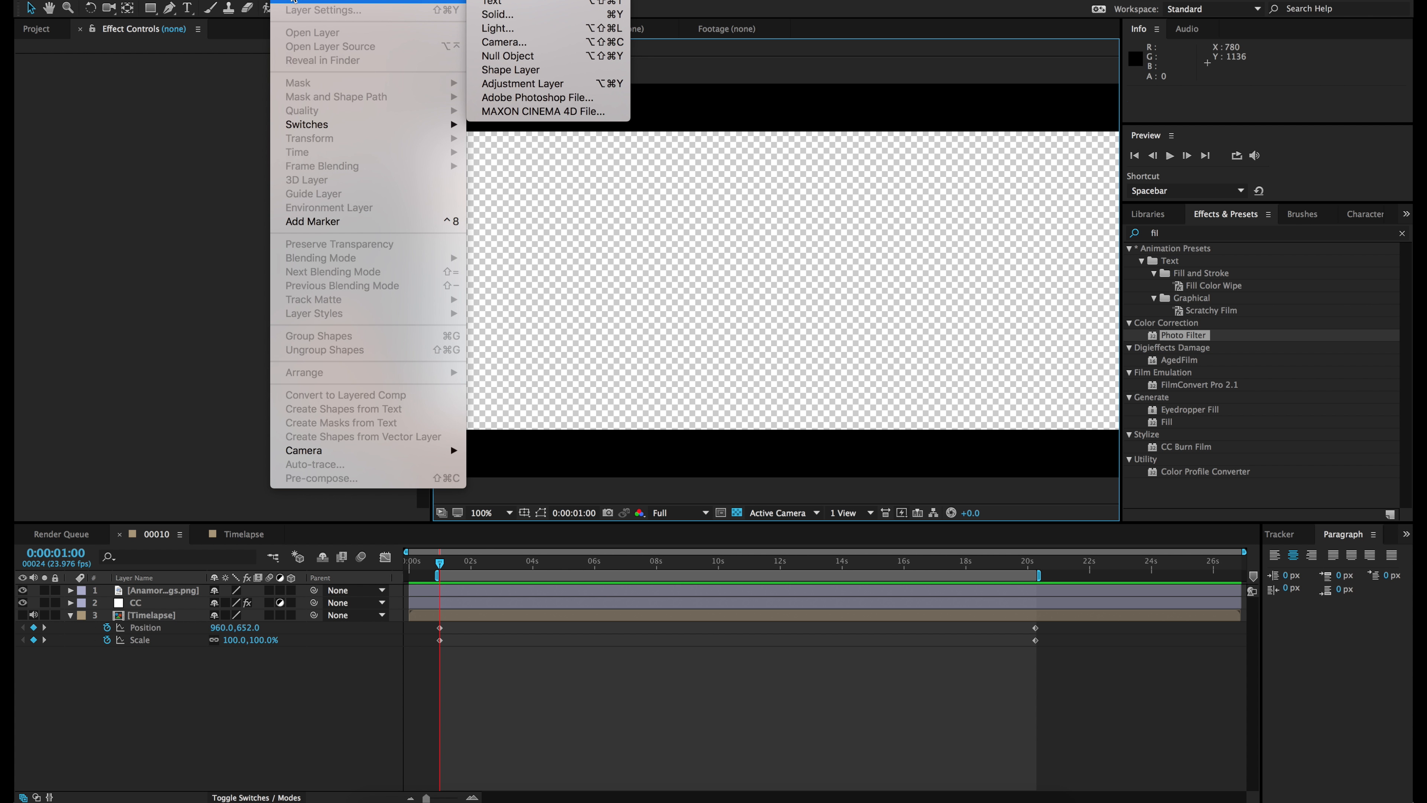
{"action": "left_click", "coordinate": [516, 14]}
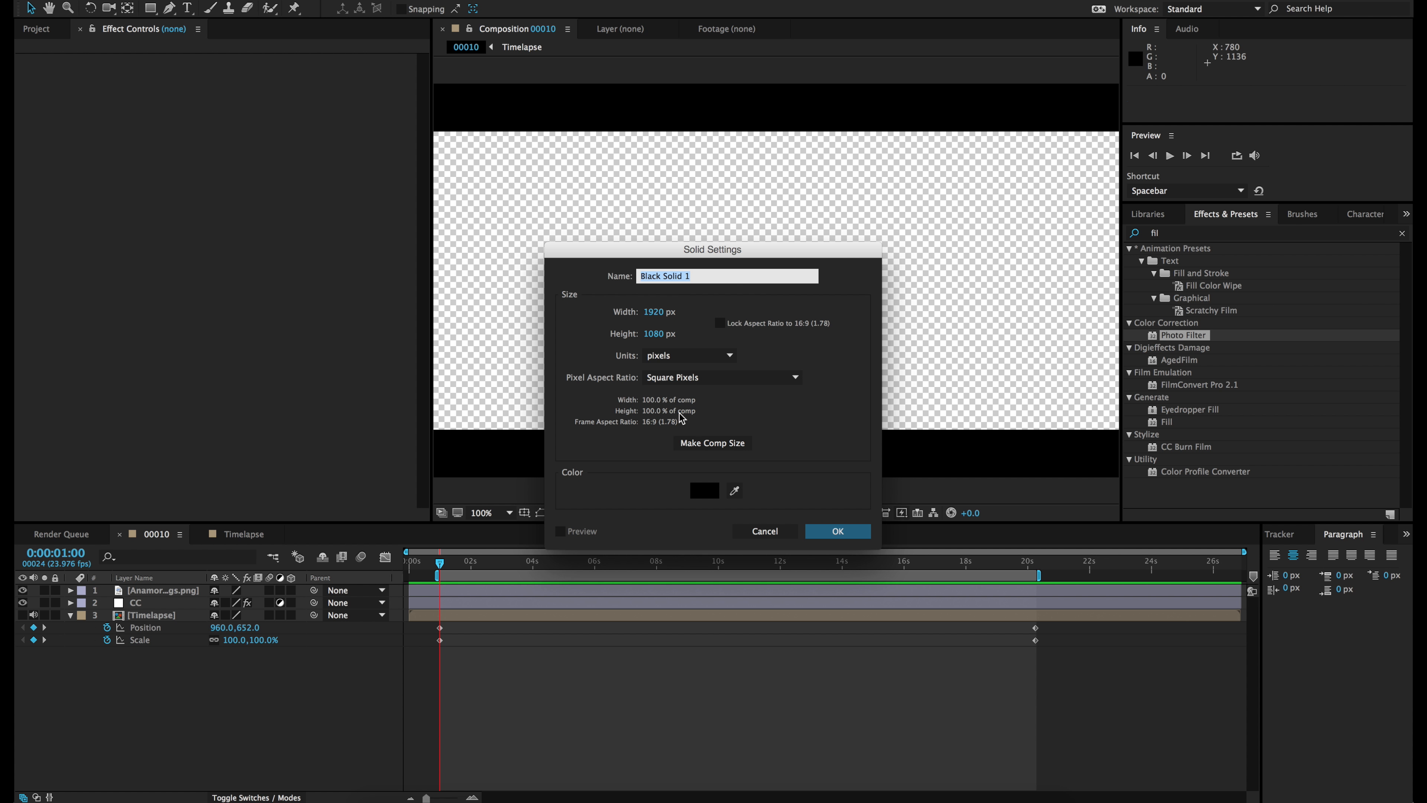
{"action": "left_click", "coordinate": [709, 449]}
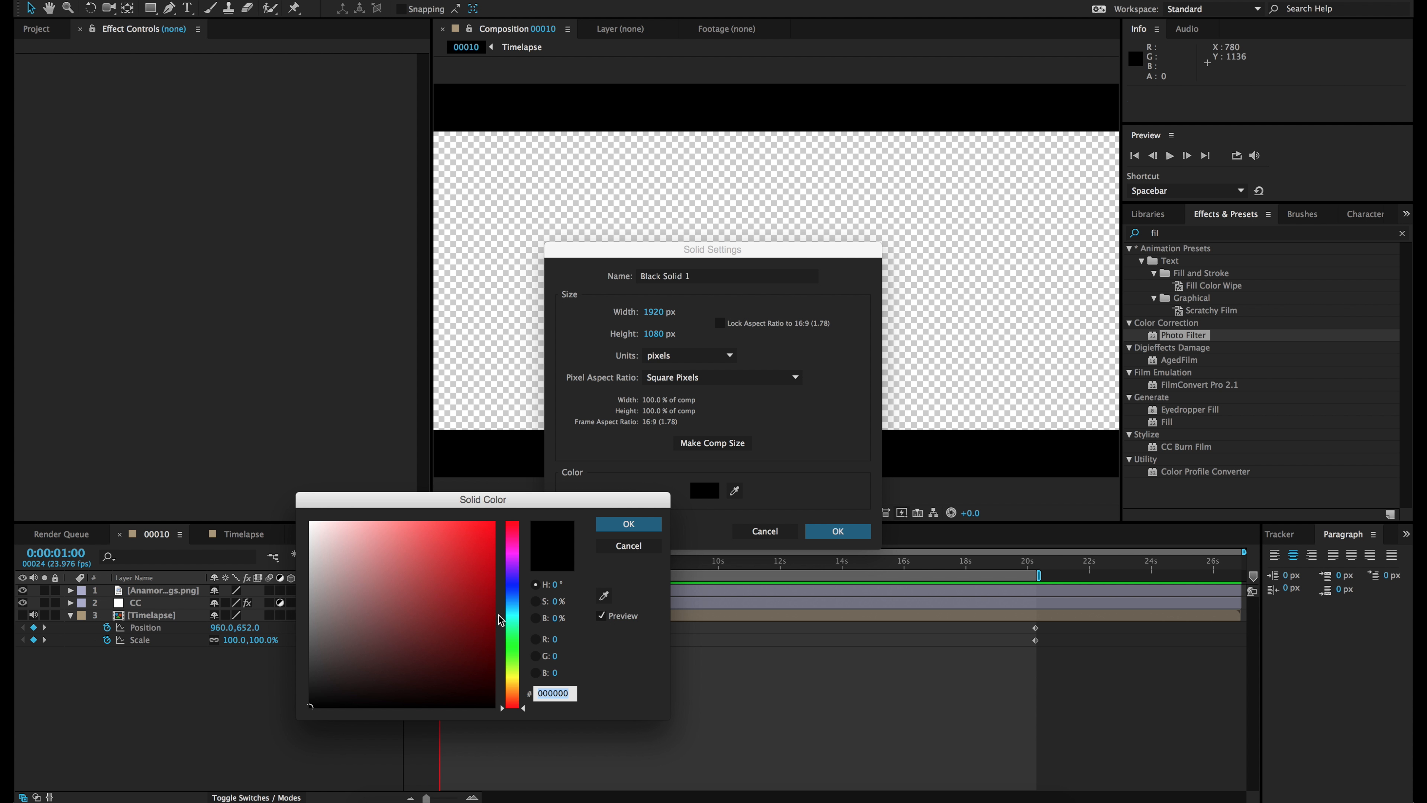
{"action": "left_click", "coordinate": [628, 523]}
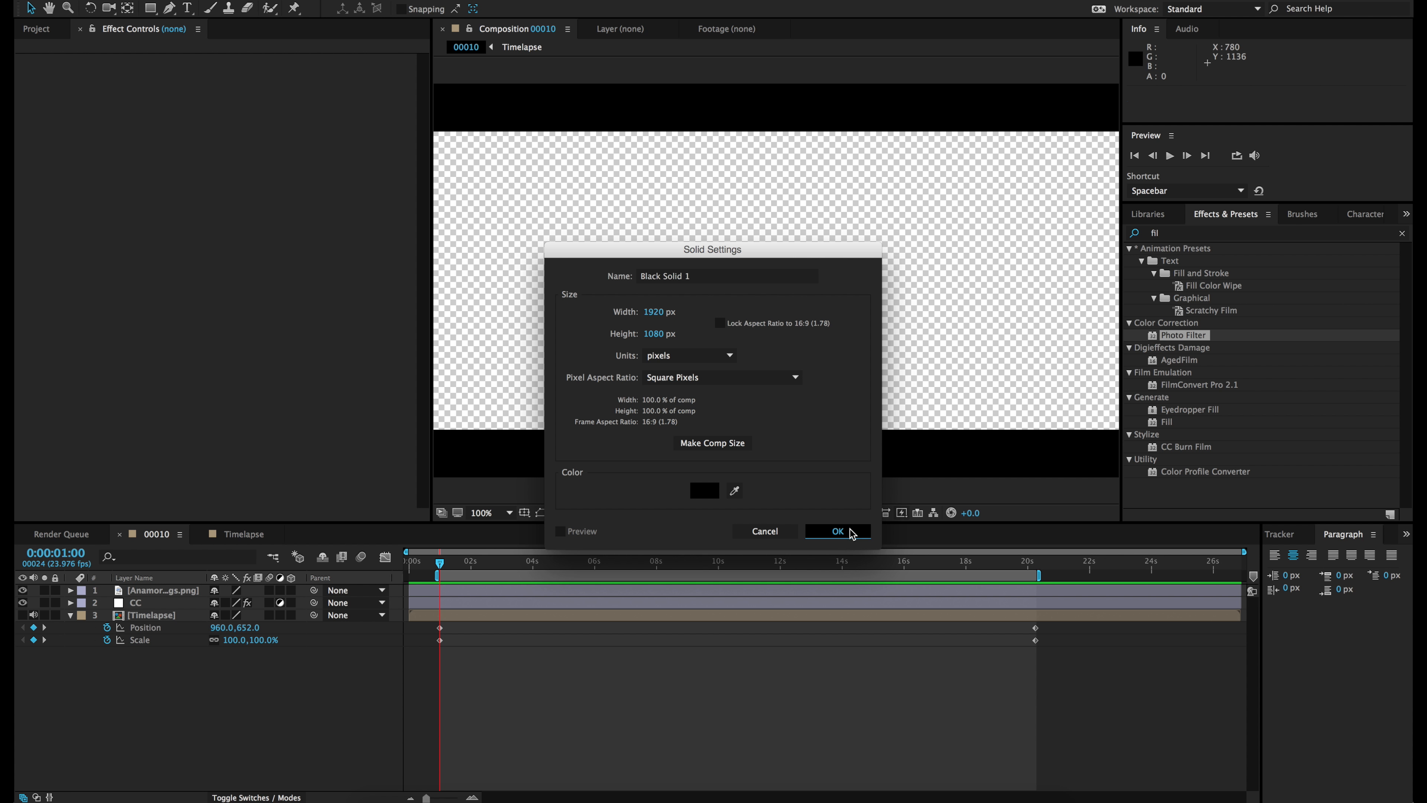
{"action": "left_click", "coordinate": [849, 530]}
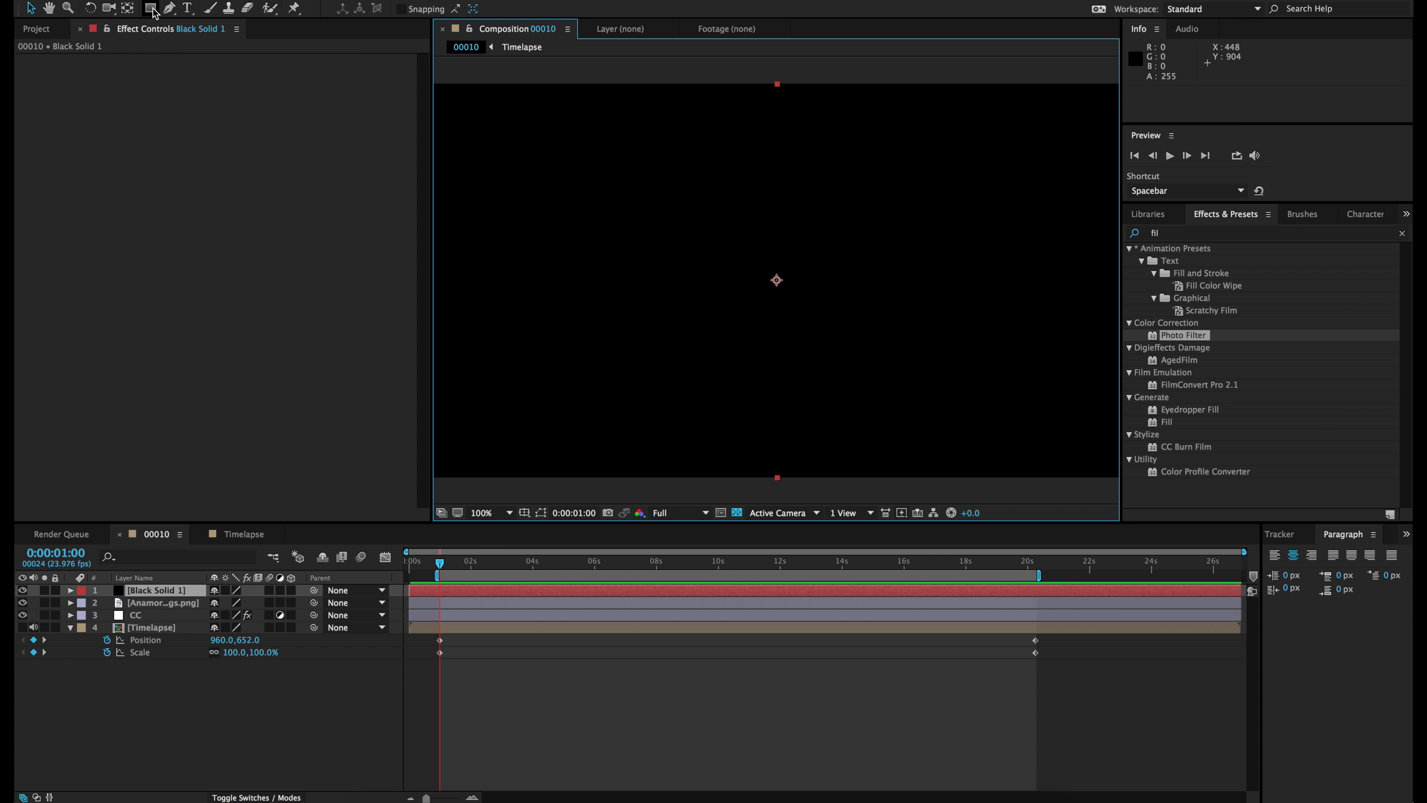
Add a full-size elliptical mask to the black solid and move the solid directly beneath the anamorphic bars layer
{"action": "left_click", "coordinate": [151, 9]}
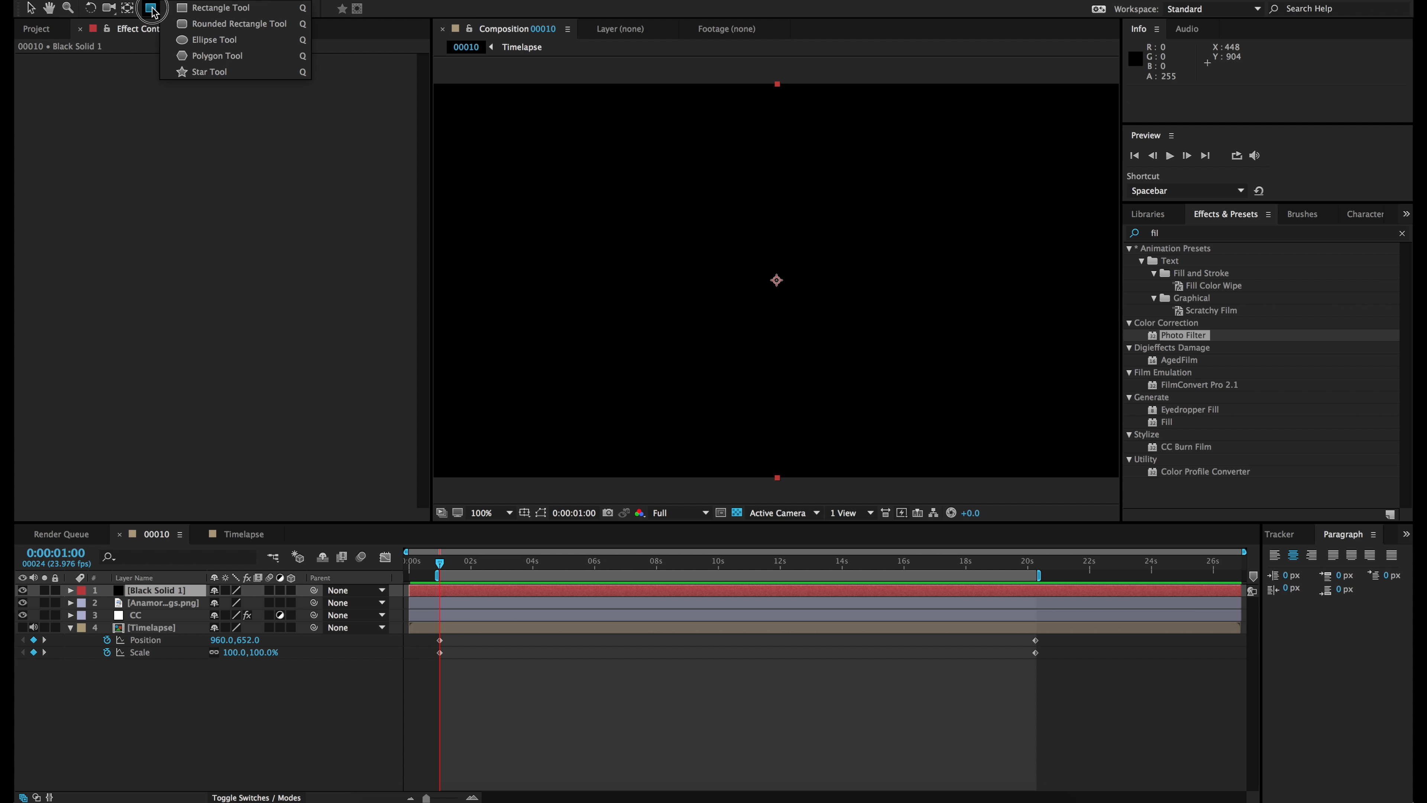
{"action": "left_click", "coordinate": [210, 41]}
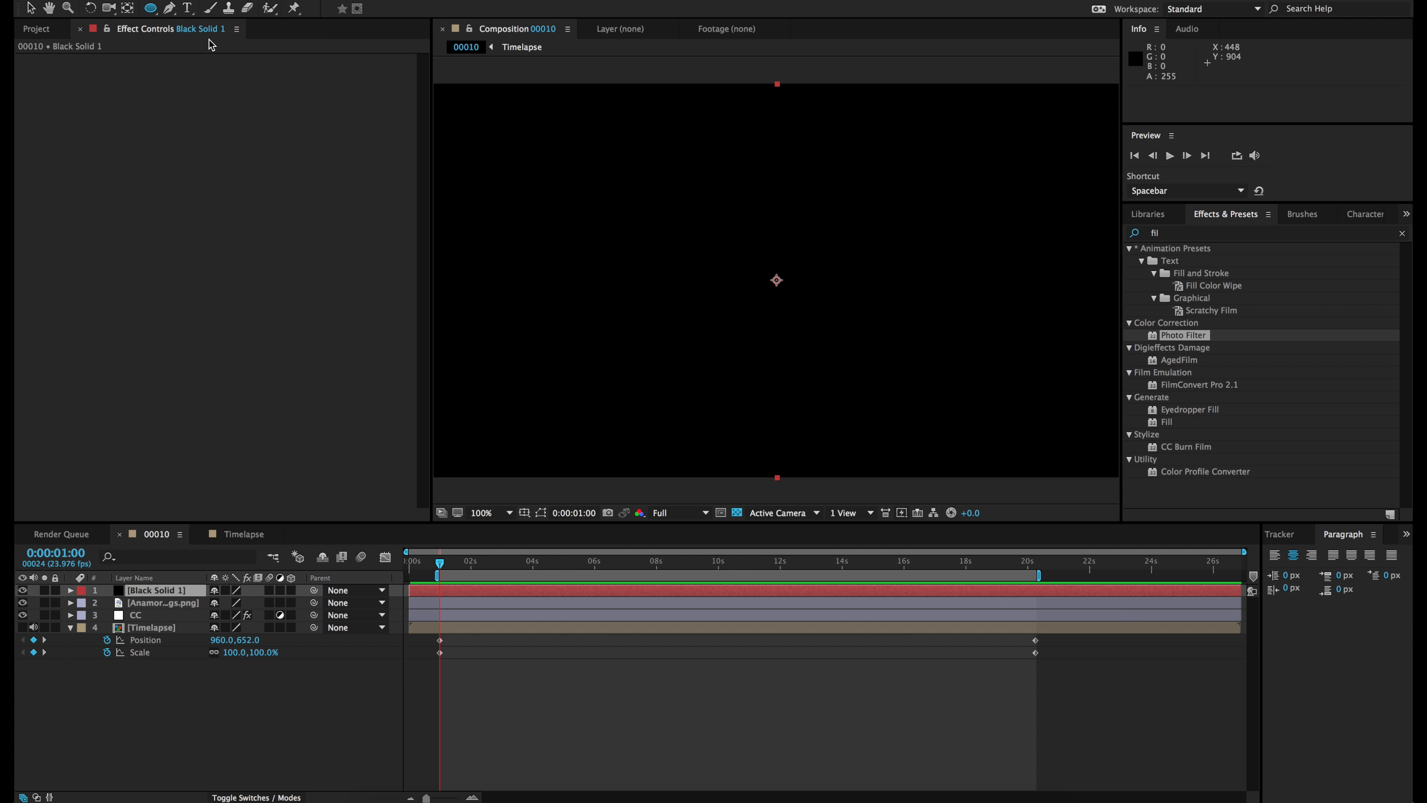
{"action": "double_click", "coordinate": [151, 9]}
{"action": "left_click", "coordinate": [173, 591]}
{"action": "left_click_drag", "start_coordinate": [174, 593], "coordinate": [161, 646]}
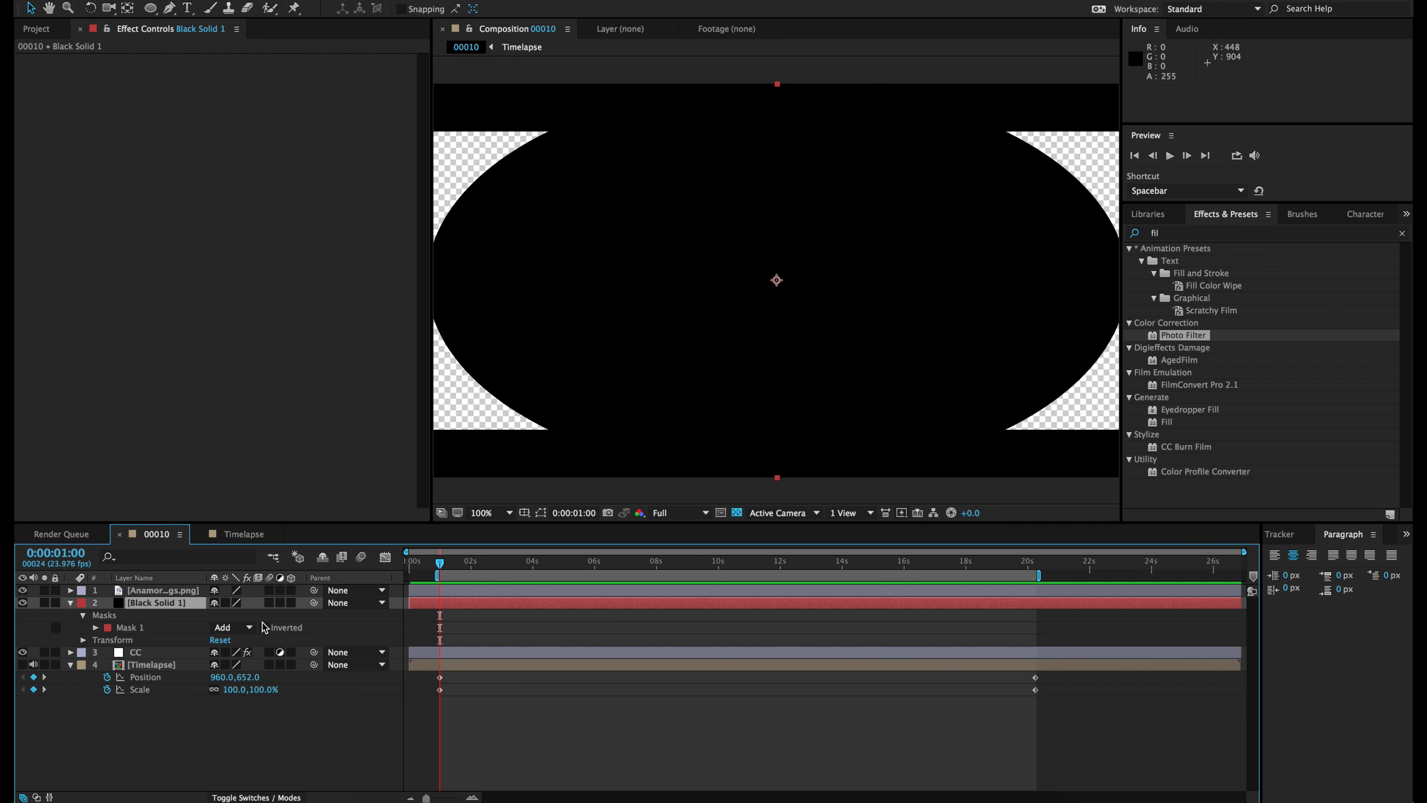
Set the black solid's mask mode to Subtract and its Mask Feather to 339 pixels
{"action": "left_click", "coordinate": [237, 630]}
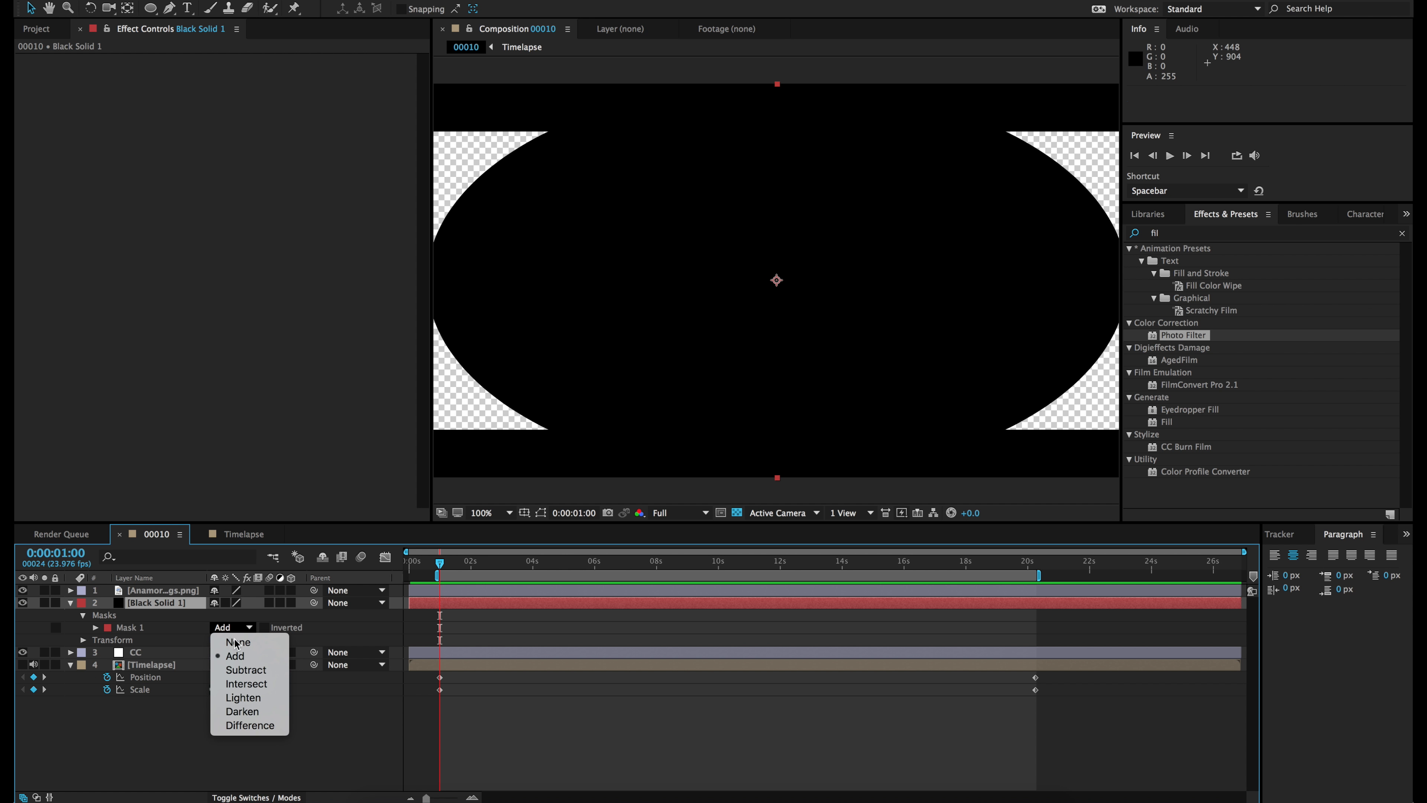
{"action": "left_click", "coordinate": [243, 671]}
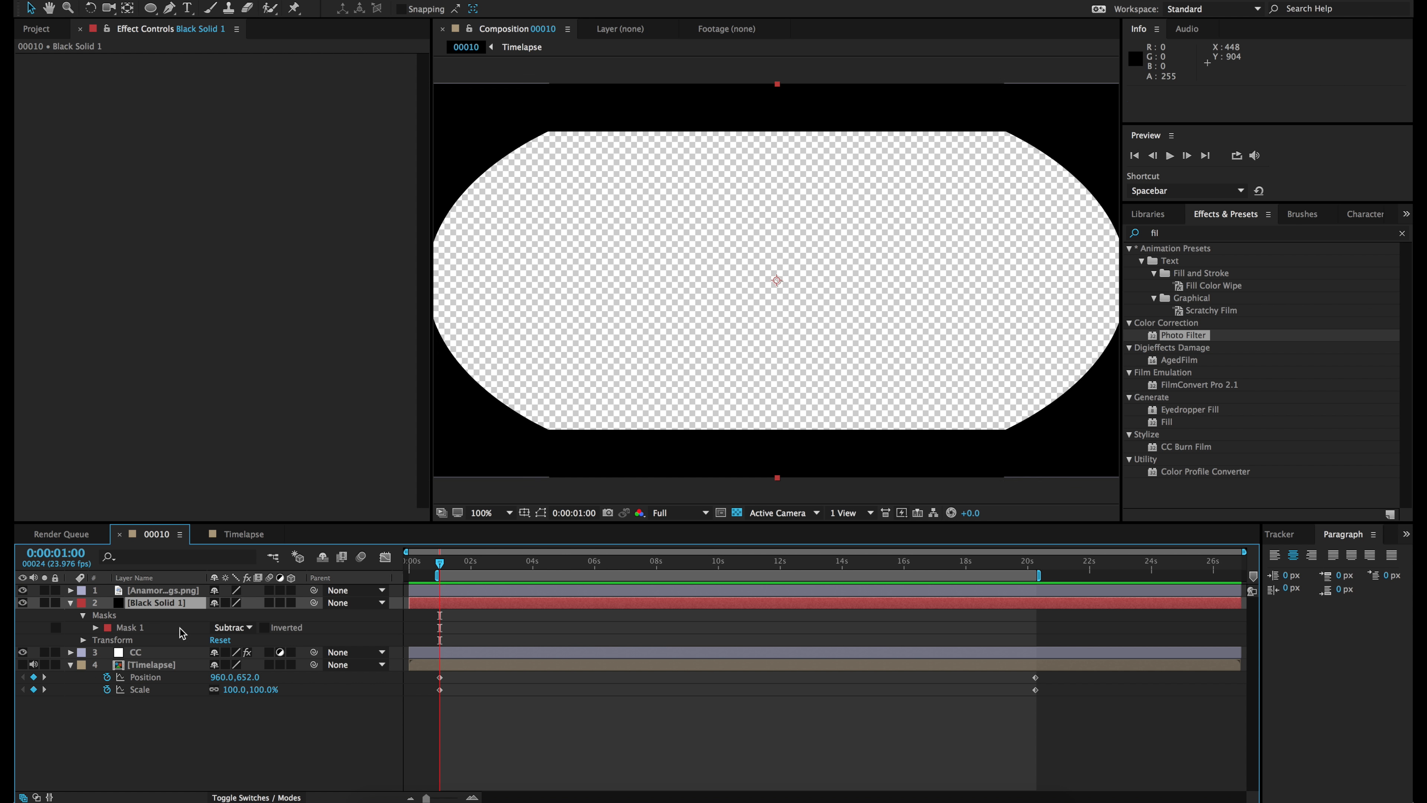
{"action": "left_click", "coordinate": [94, 628]}
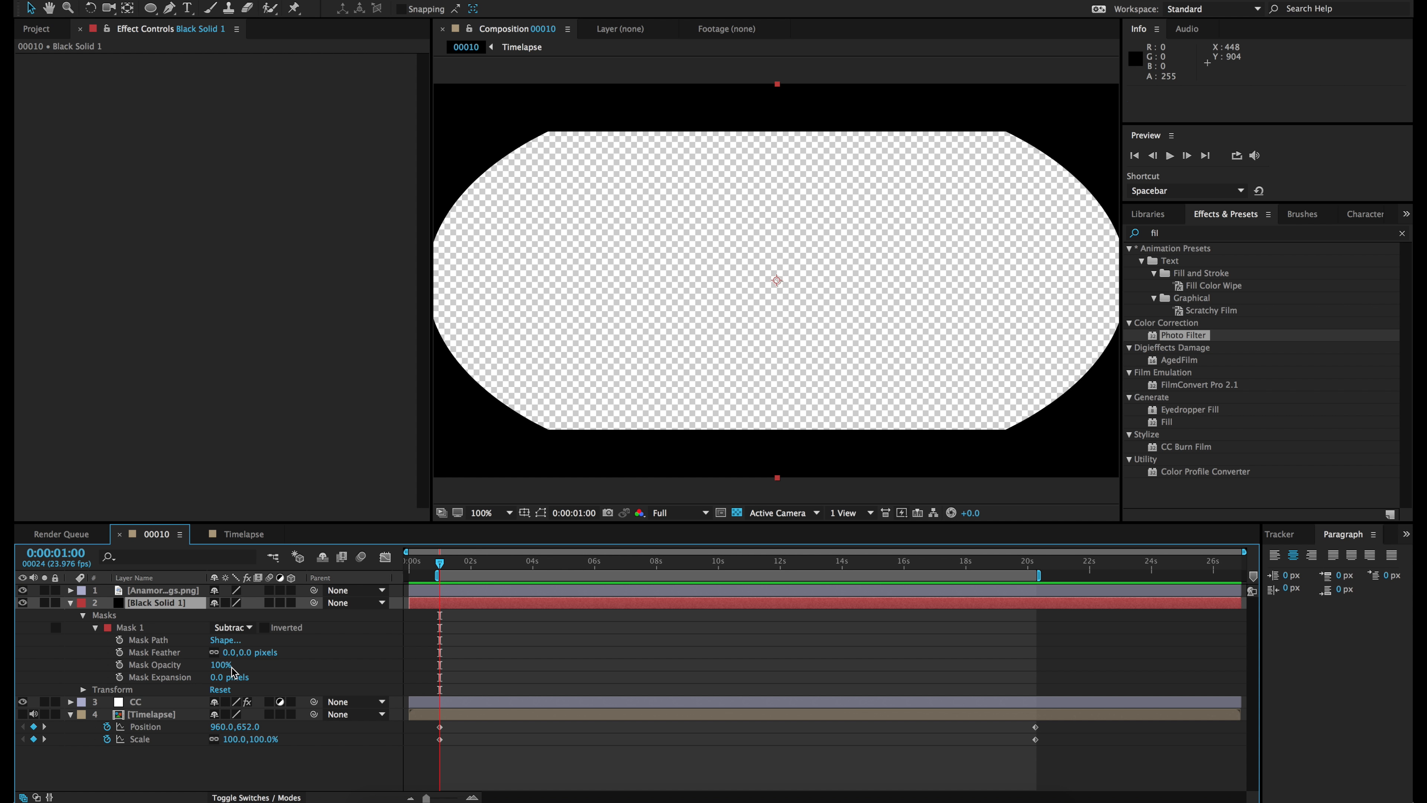
{"action": "left_click_drag", "start_coordinate": [247, 652], "coordinate": [354, 651]}
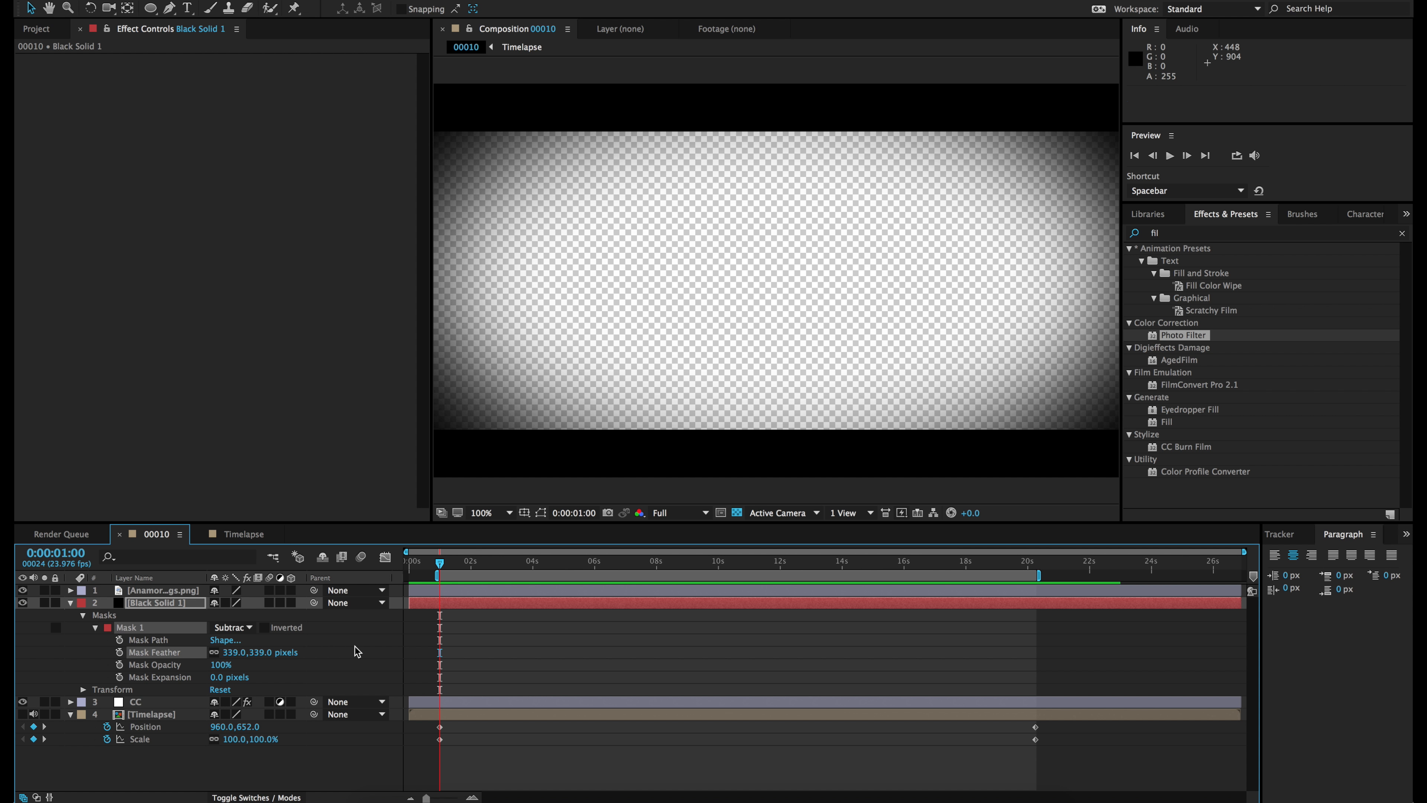
Set the black solid's Opacity to 30% and toggle its visibility to compare the frame with and without the vignette
{"action": "left_click", "coordinate": [149, 603]}
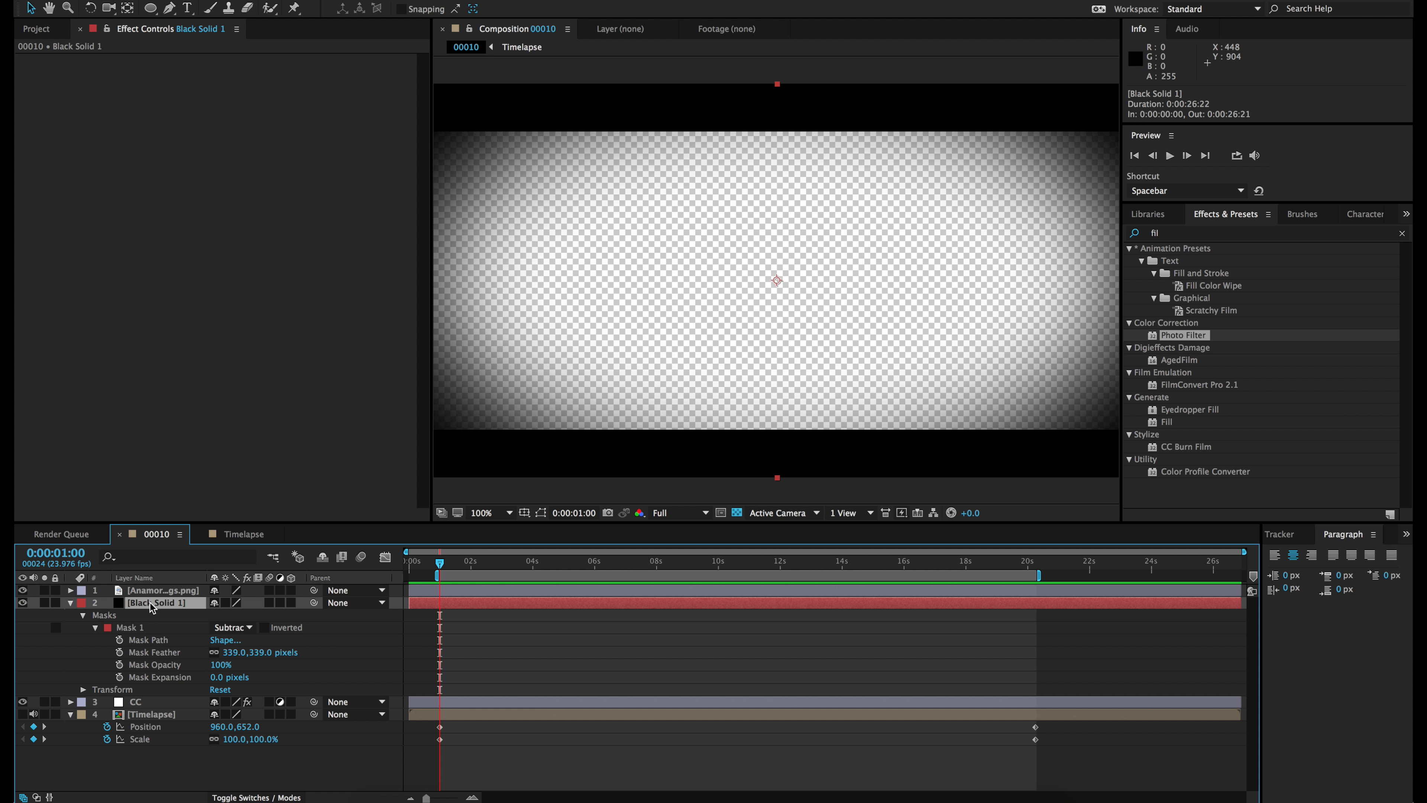
{"action": "key", "text": "t"}
{"action": "left_click", "coordinate": [217, 616]}
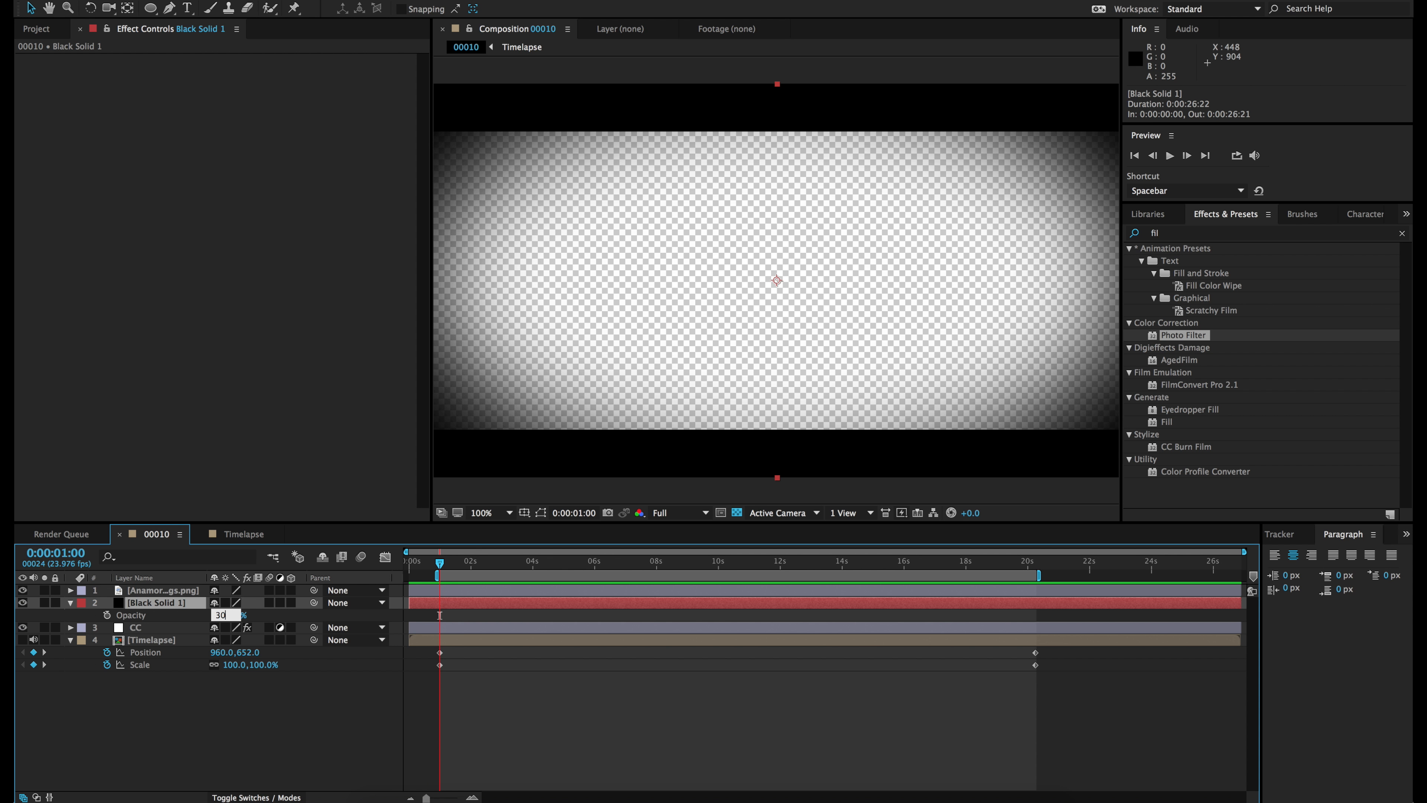
{"action": "key", "text": "Return"}
{"action": "left_click", "coordinate": [23, 603]}
{"action": "left_click", "coordinate": [22, 603]}
{"action": "left_click", "coordinate": [22, 603]}
{"action": "left_click", "coordinate": [22, 603]}
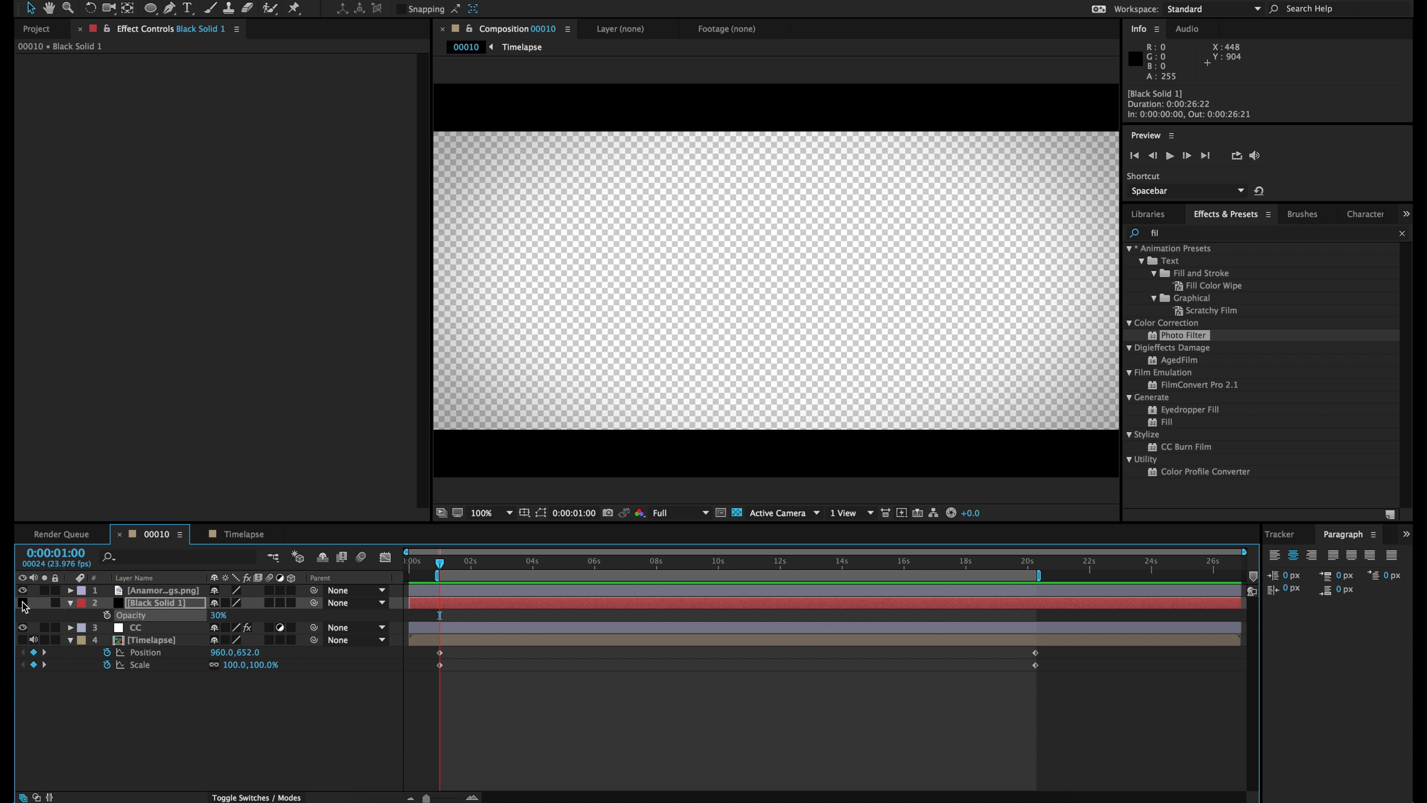